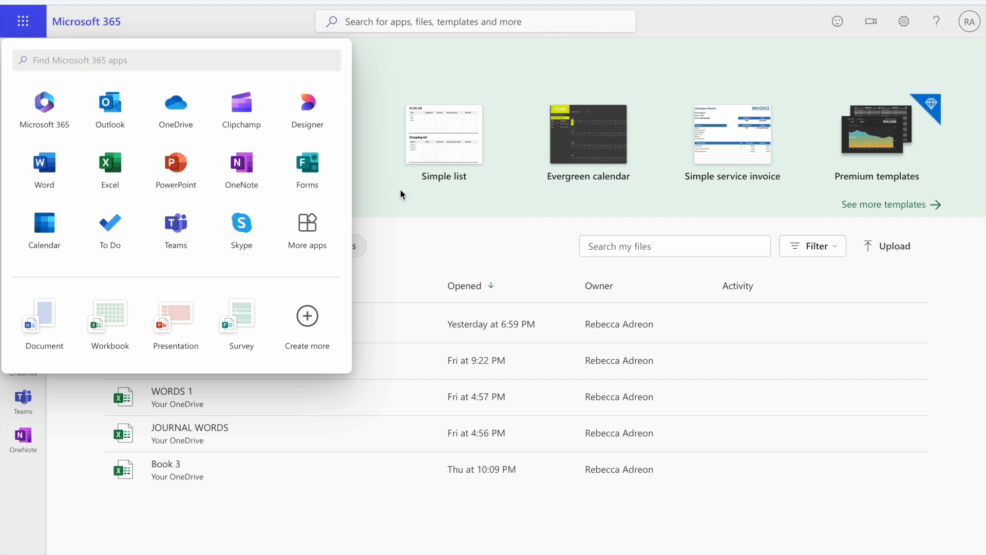
Step: Create a new blank Excel workbook
{"action": "left_click", "coordinate": [382, 209]}
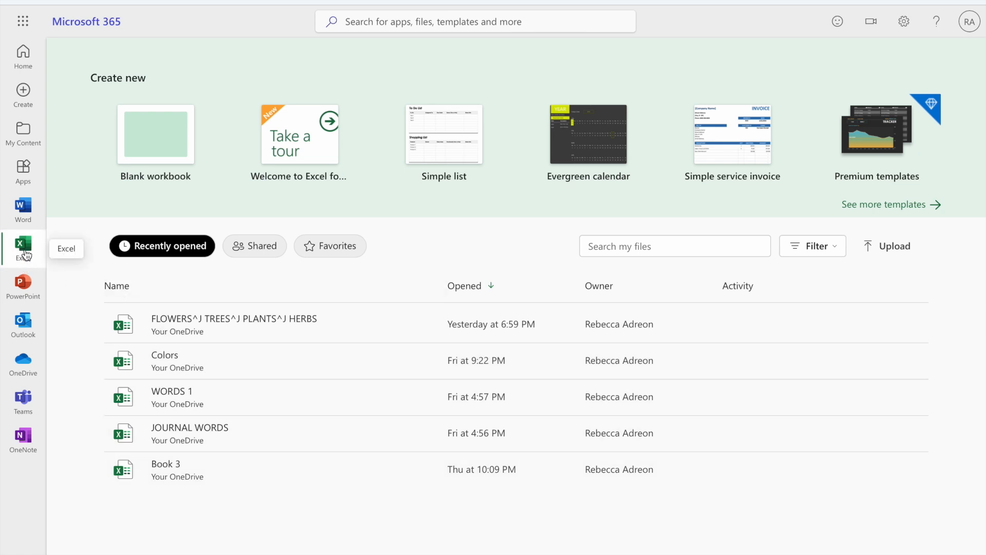
{"action": "left_click", "coordinate": [161, 151]}
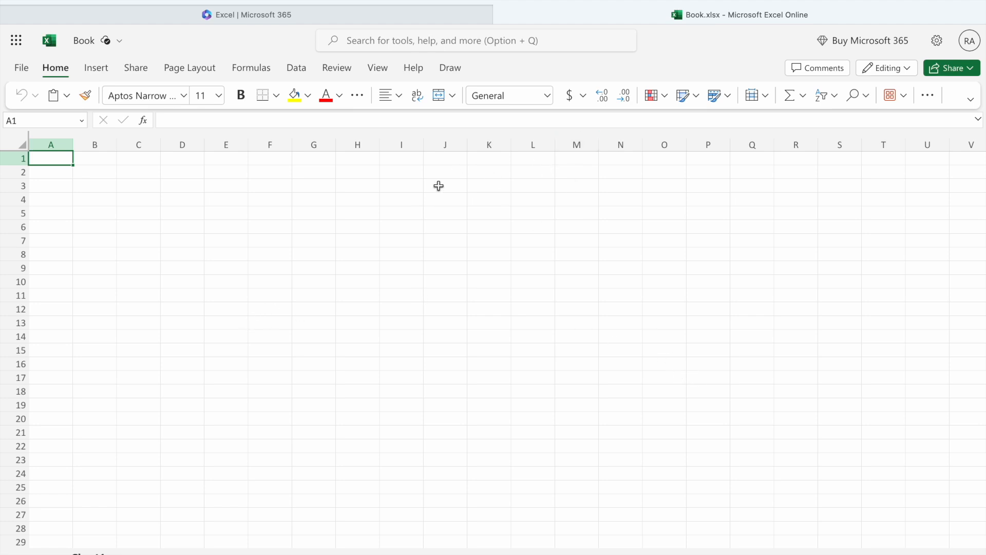
Step: Widen columns A through F together with a custom column width in default units, more than double their present width
{"action": "left_click", "coordinate": [60, 145]}
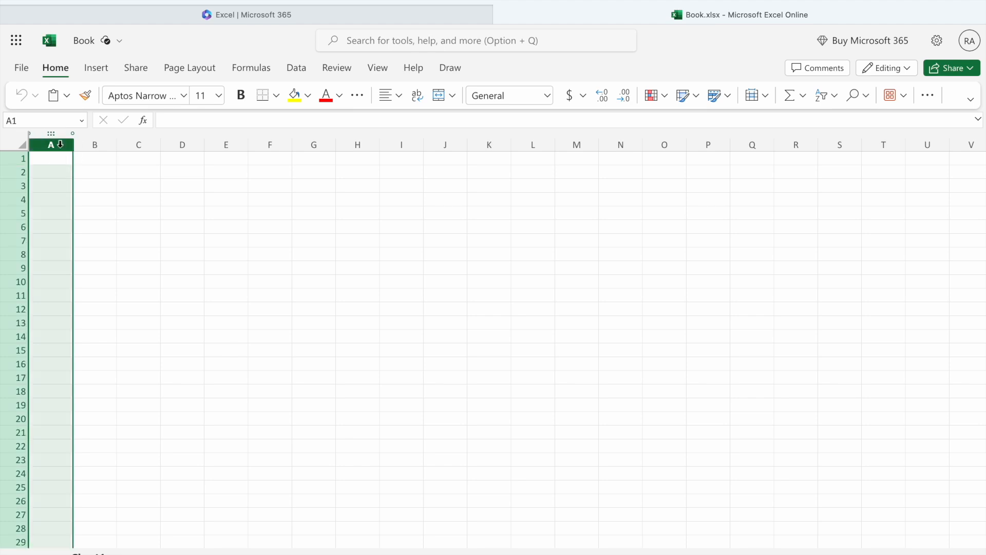
{"action": "left_click_drag", "start_coordinate": [70, 144], "coordinate": [267, 145]}
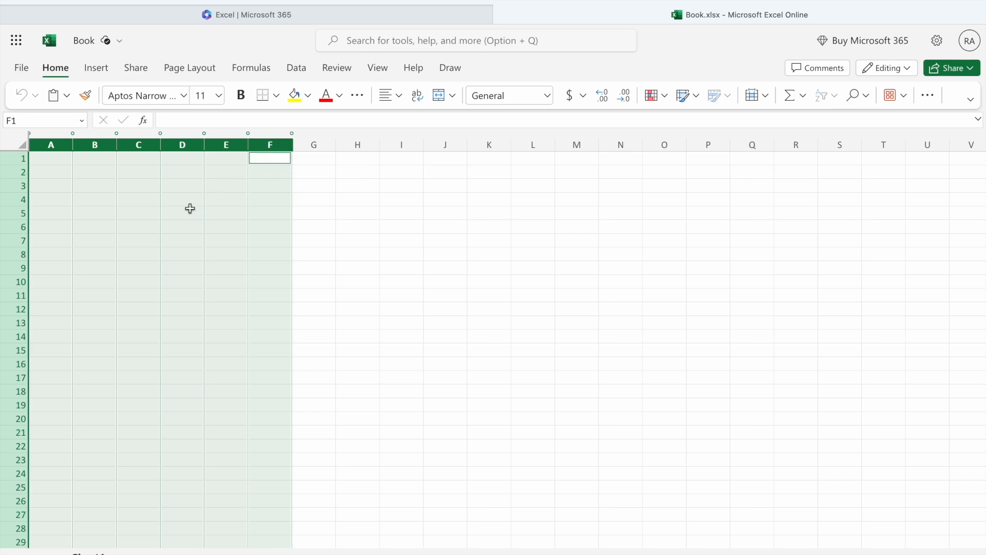
{"action": "right_click", "coordinate": [189, 208]}
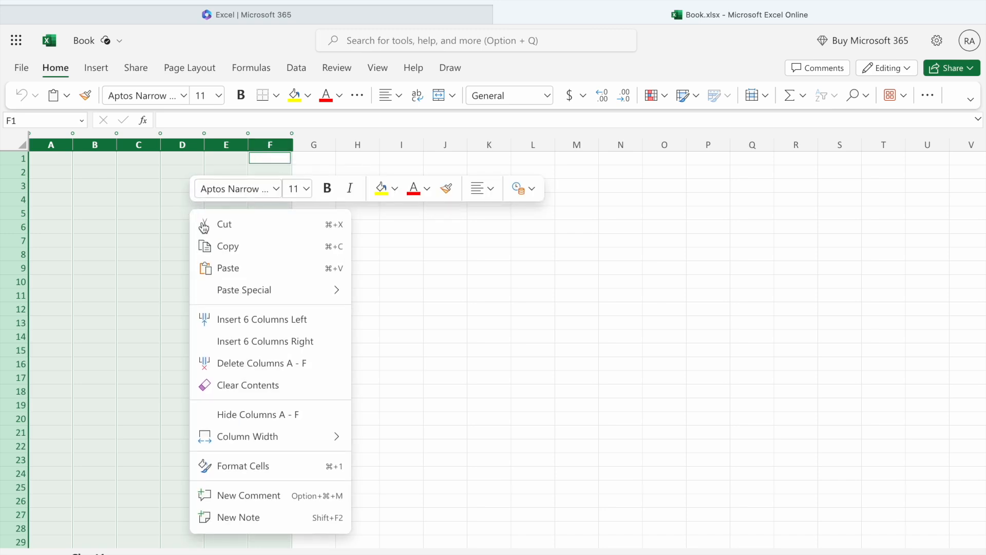
{"action": "mouse_move", "coordinate": [290, 441]}
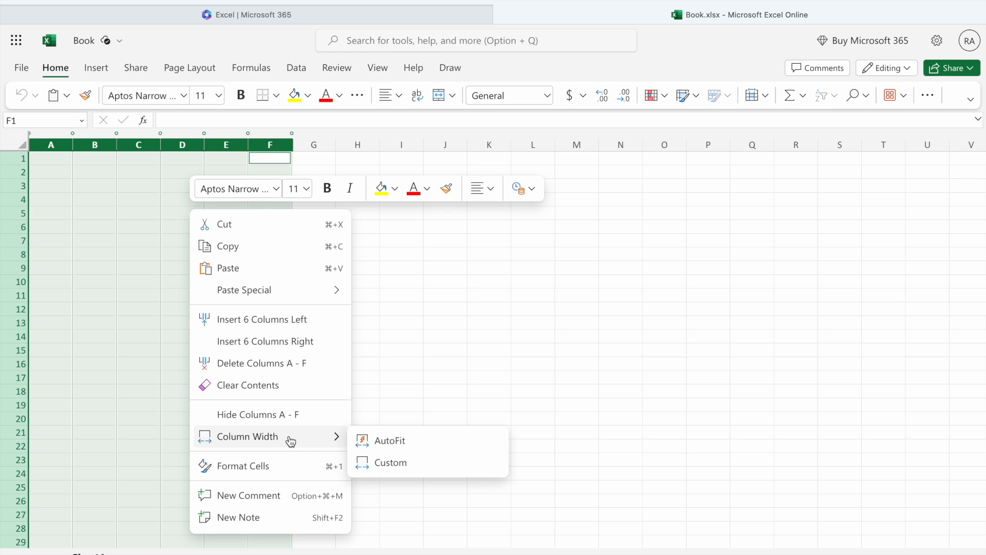
{"action": "left_click", "coordinate": [400, 464]}
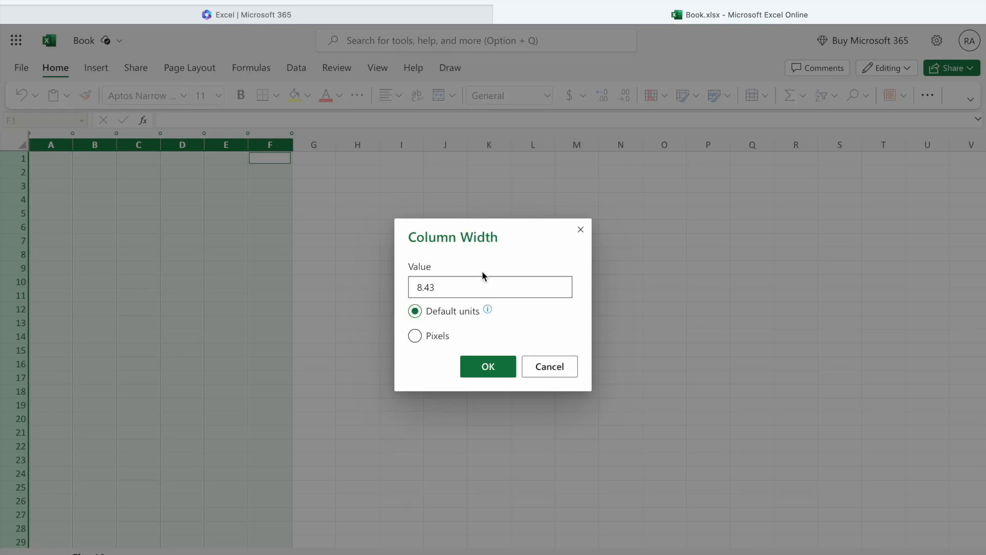
{"action": "key", "text": "BackSpace"}
{"action": "key", "text": "BackSpace"}
{"action": "left_click", "coordinate": [487, 314]}
{"action": "mouse_move", "coordinate": [488, 313]}
{"action": "left_click", "coordinate": [495, 368]}
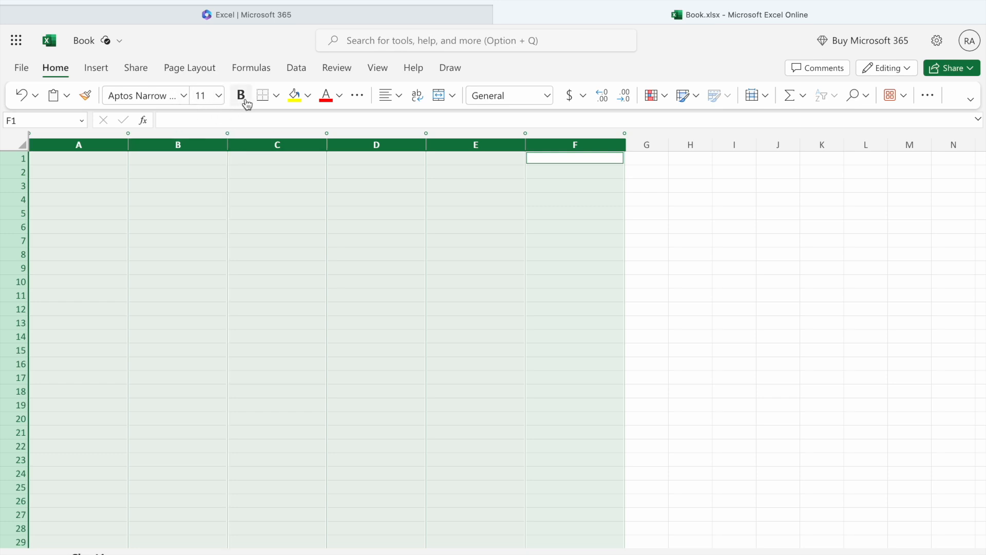
Step: Set the font of columns A through F to Courier New
{"action": "left_click", "coordinate": [183, 96]}
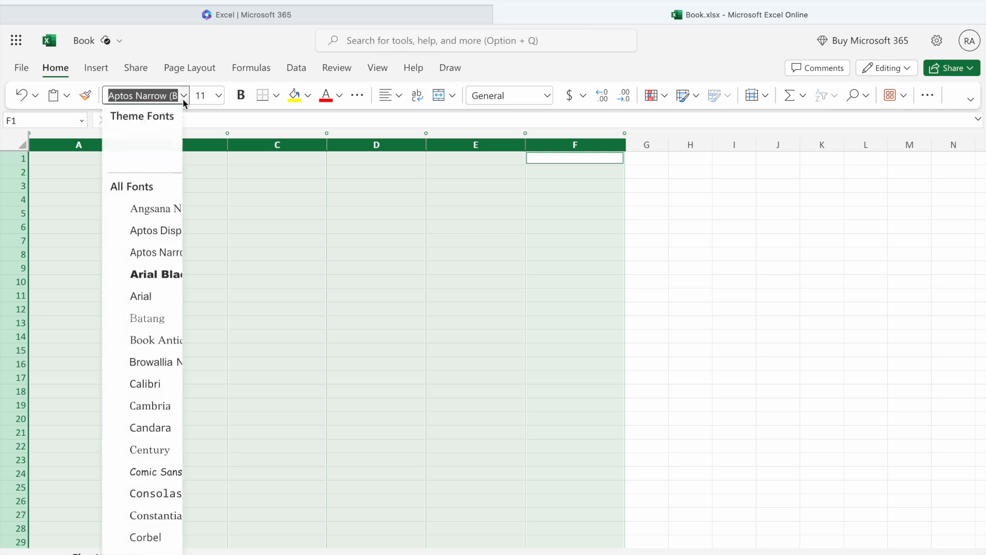
{"action": "scroll", "coordinate": [155, 311], "scroll_direction": "down", "scroll_amount": 1}
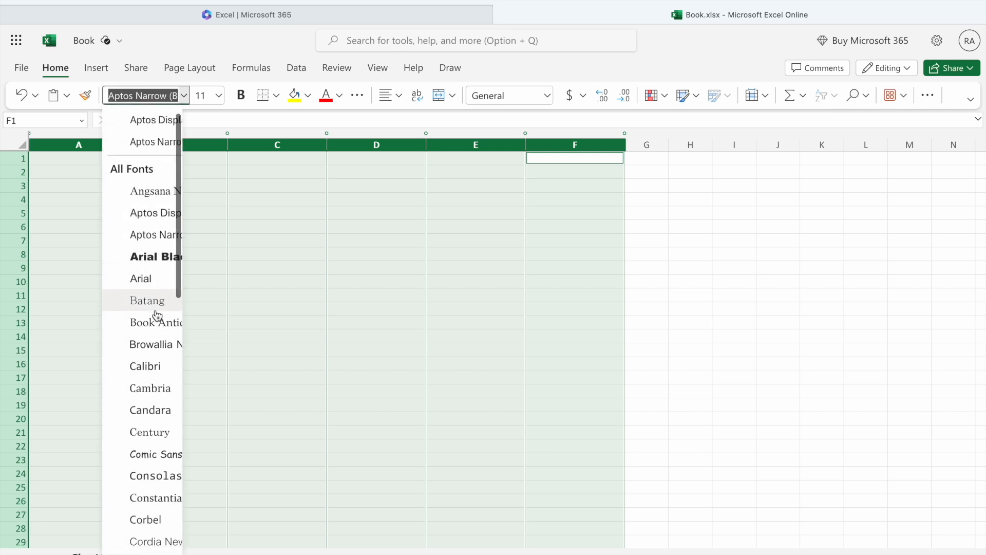
{"action": "scroll", "coordinate": [150, 335], "scroll_direction": "down", "scroll_amount": 4}
{"action": "scroll", "coordinate": [151, 335], "scroll_direction": "down", "scroll_amount": 6}
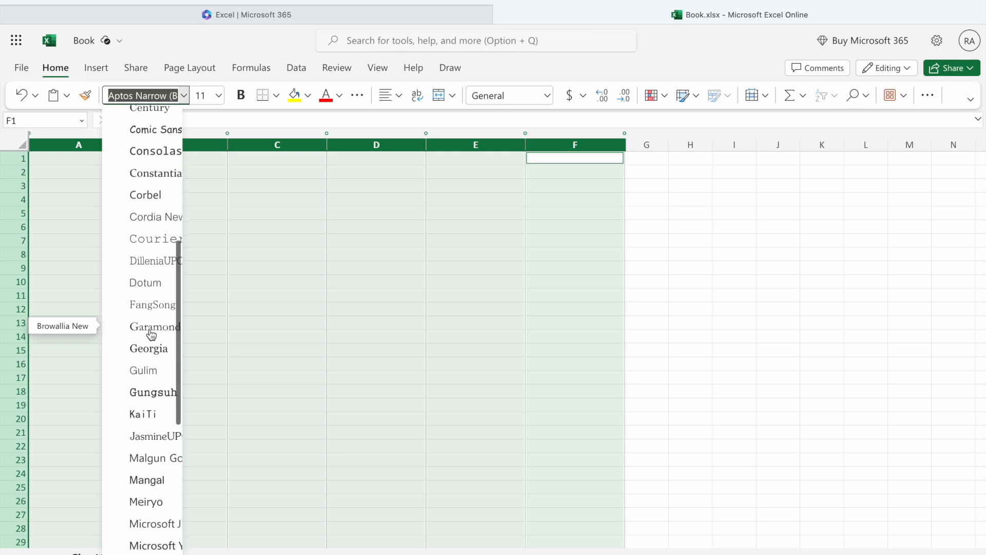
{"action": "scroll", "coordinate": [152, 335], "scroll_direction": "down", "scroll_amount": 5}
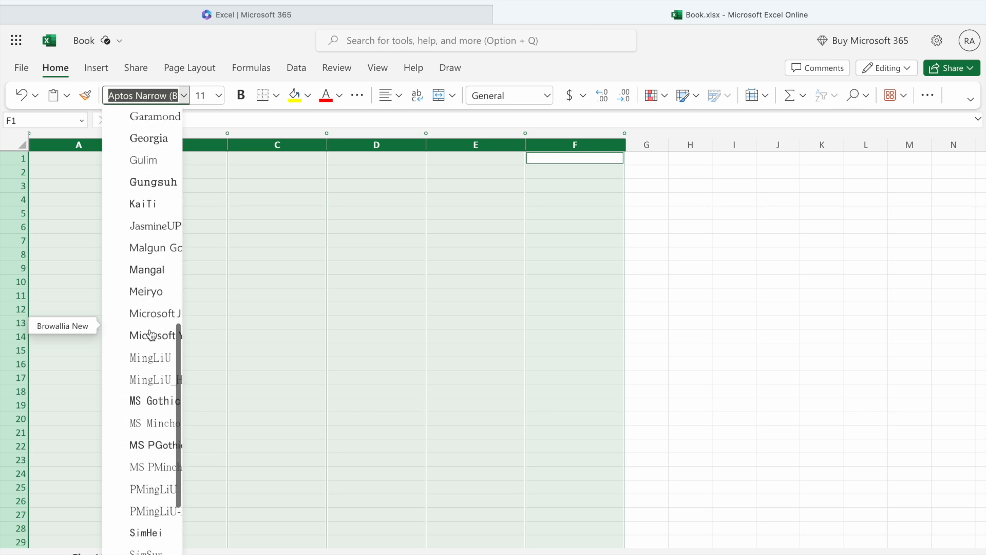
{"action": "scroll", "coordinate": [152, 335], "scroll_direction": "down", "scroll_amount": 1}
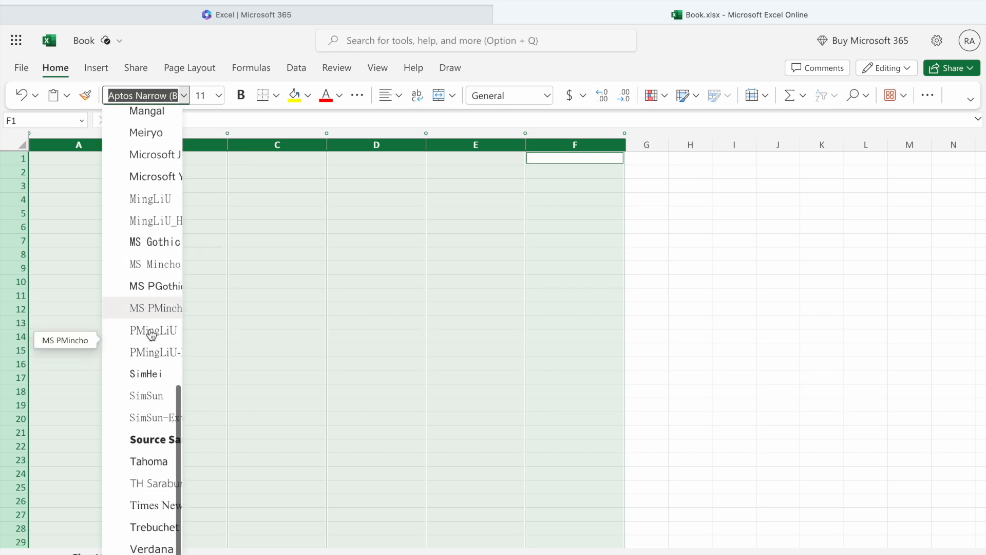
{"action": "scroll", "coordinate": [152, 335], "scroll_direction": "up", "scroll_amount": 2}
{"action": "scroll", "coordinate": [150, 335], "scroll_direction": "up", "scroll_amount": 8}
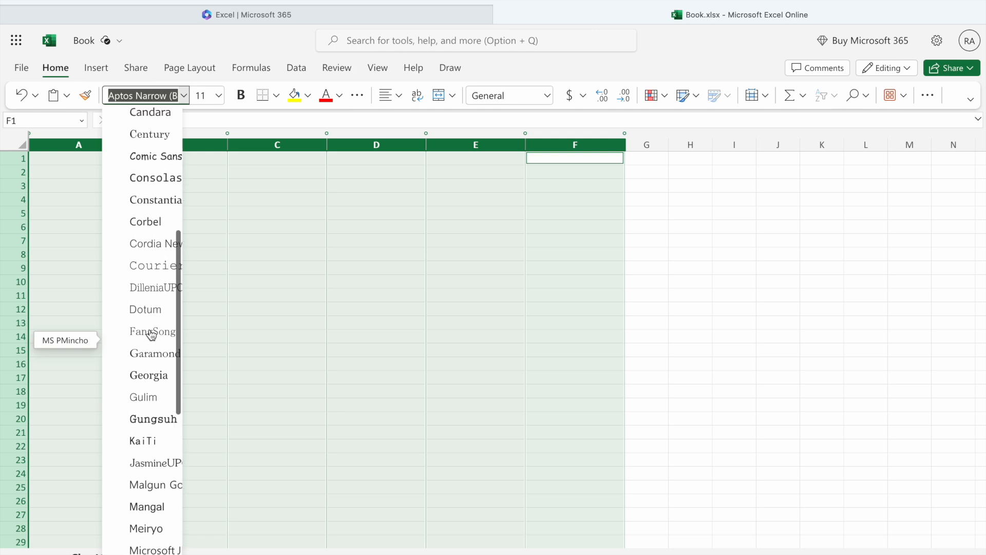
{"action": "left_click", "coordinate": [150, 295]}
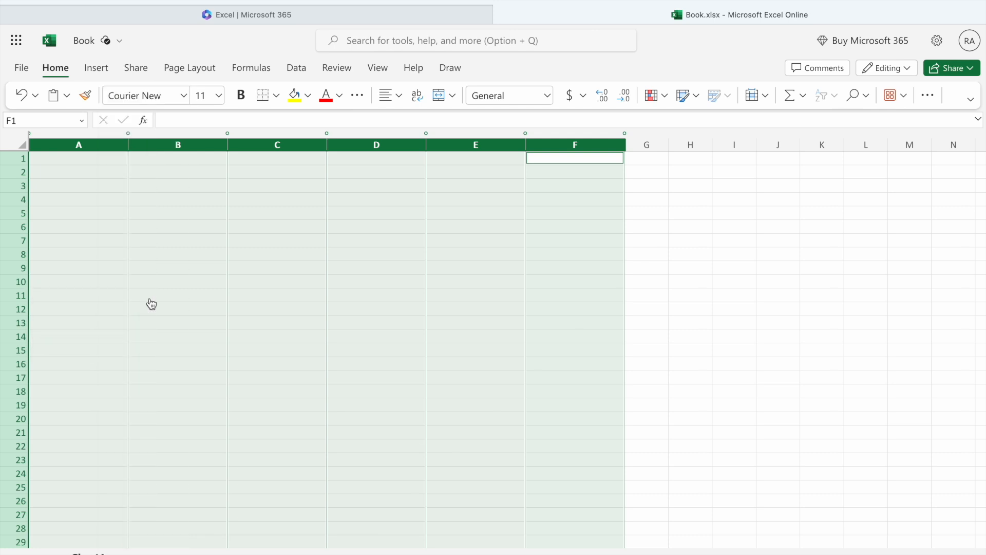
Step: Make the text of columns A through F bold with font size 12
{"action": "left_click", "coordinate": [242, 101]}
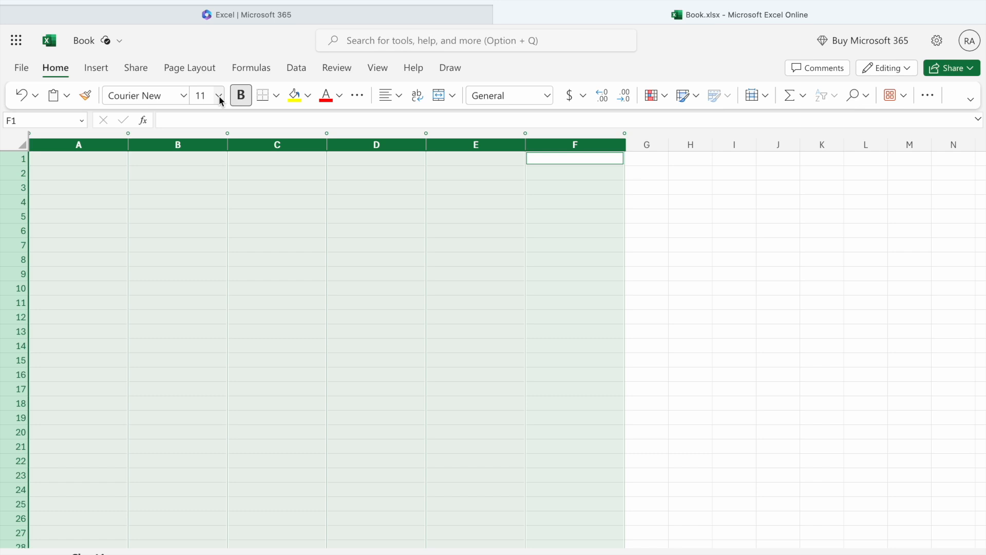
{"action": "left_click", "coordinate": [219, 96]}
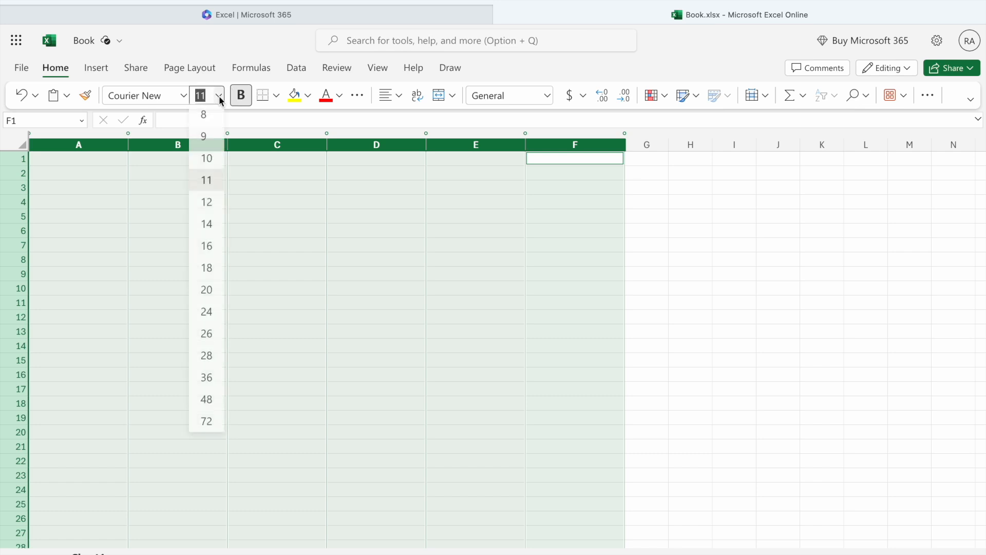
{"action": "left_click", "coordinate": [212, 205]}
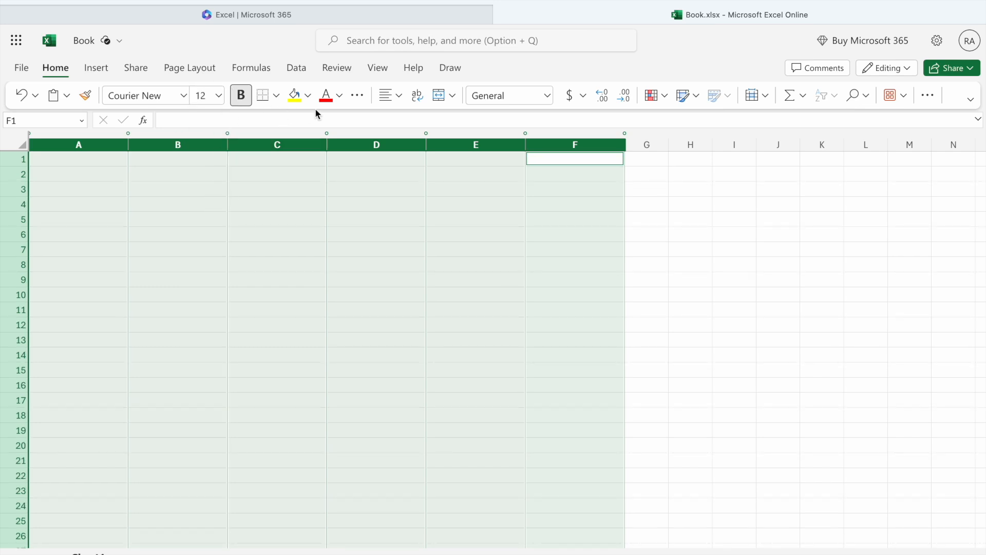
Step: Center the text of columns A through F horizontally
{"action": "left_click", "coordinate": [384, 102]}
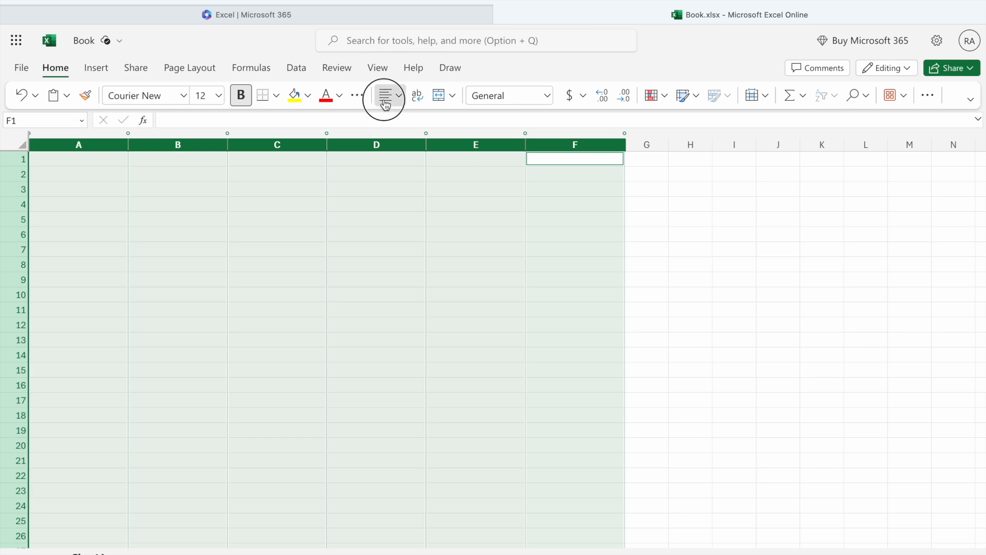
{"action": "left_click", "coordinate": [419, 148]}
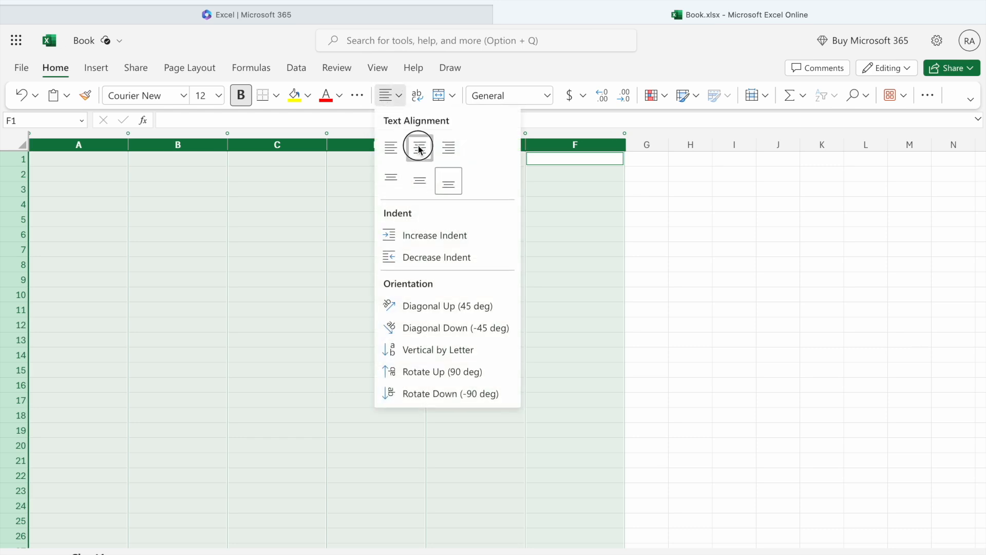
{"action": "left_click", "coordinate": [401, 104]}
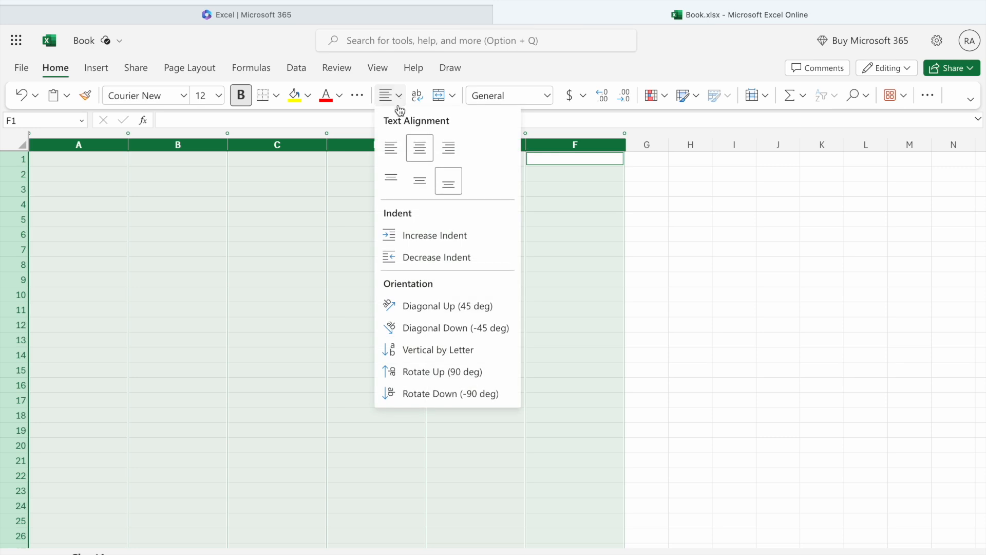
{"action": "left_click", "coordinate": [399, 106]}
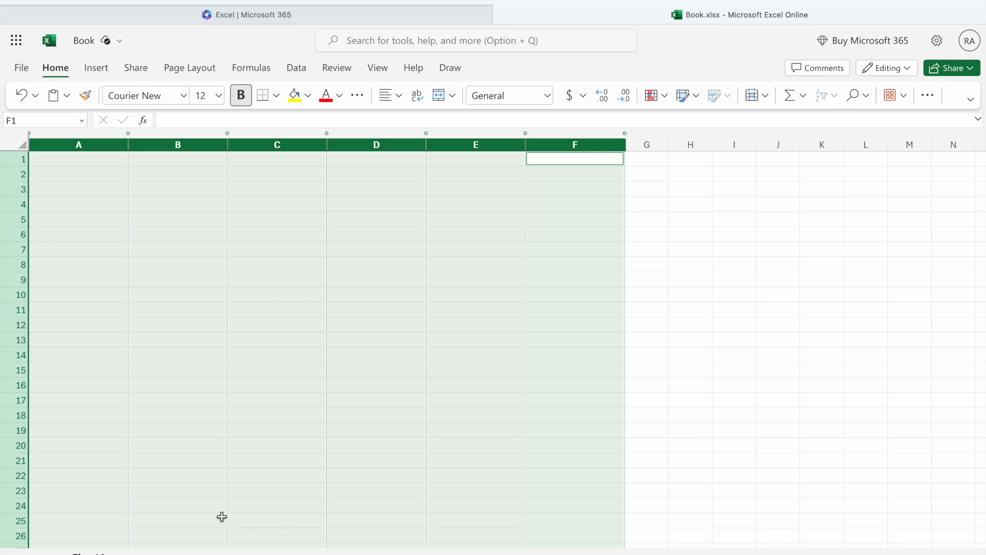
Step: Enter the test word HELLO in cells A1, A30 and F1
{"action": "left_click", "coordinate": [107, 159]}
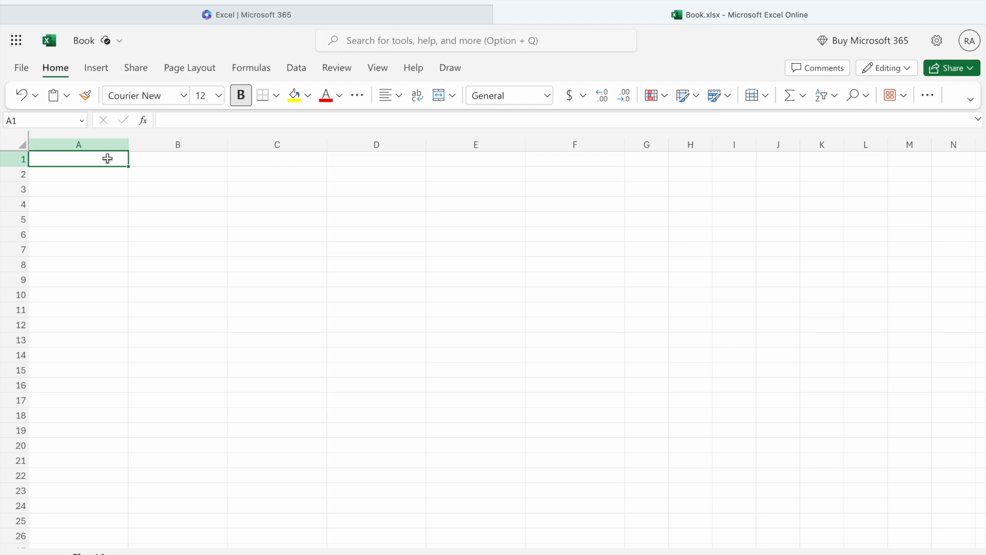
{"action": "type", "text": "HELLO"}
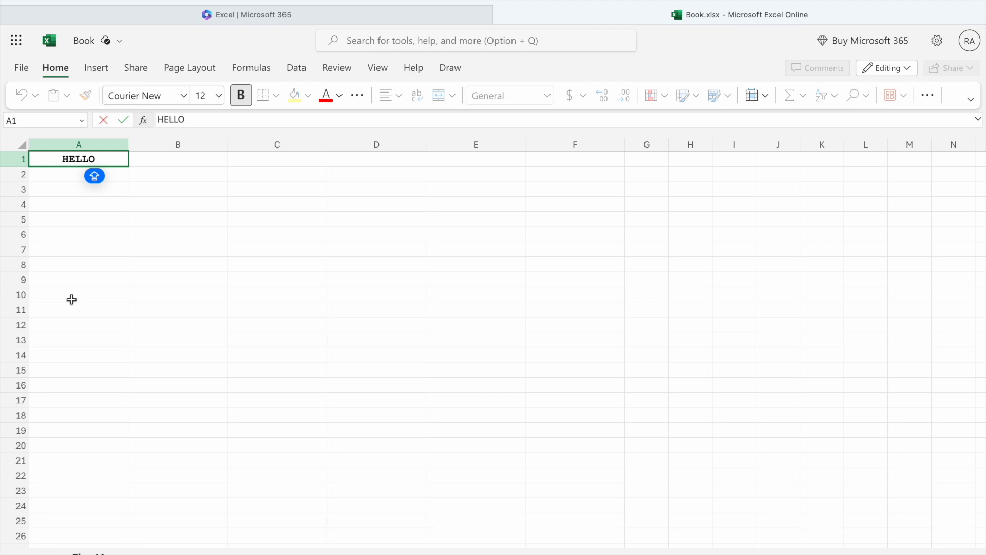
{"action": "scroll", "coordinate": [72, 301], "scroll_direction": "down", "scroll_amount": 5}
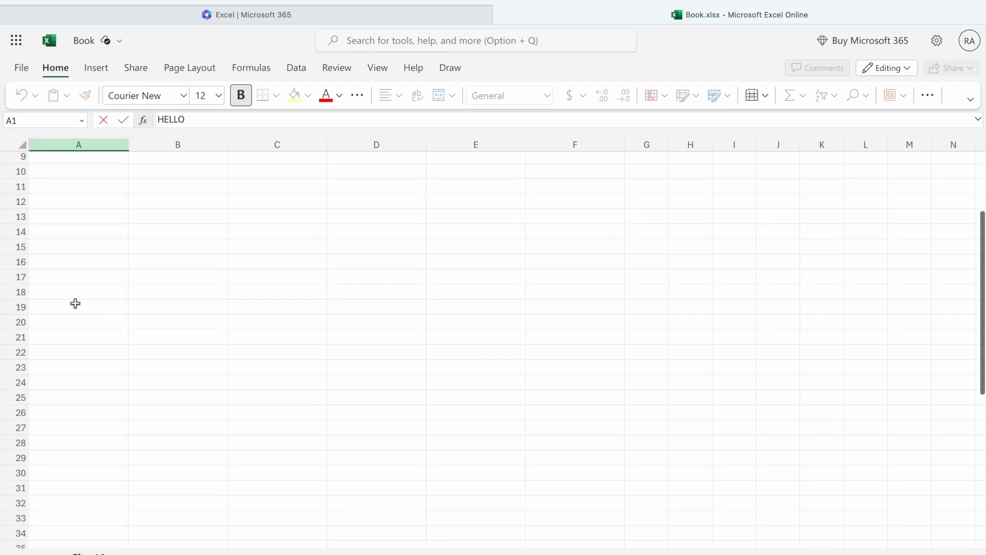
{"action": "left_click", "coordinate": [64, 393]}
{"action": "type", "text": "HELLO"}
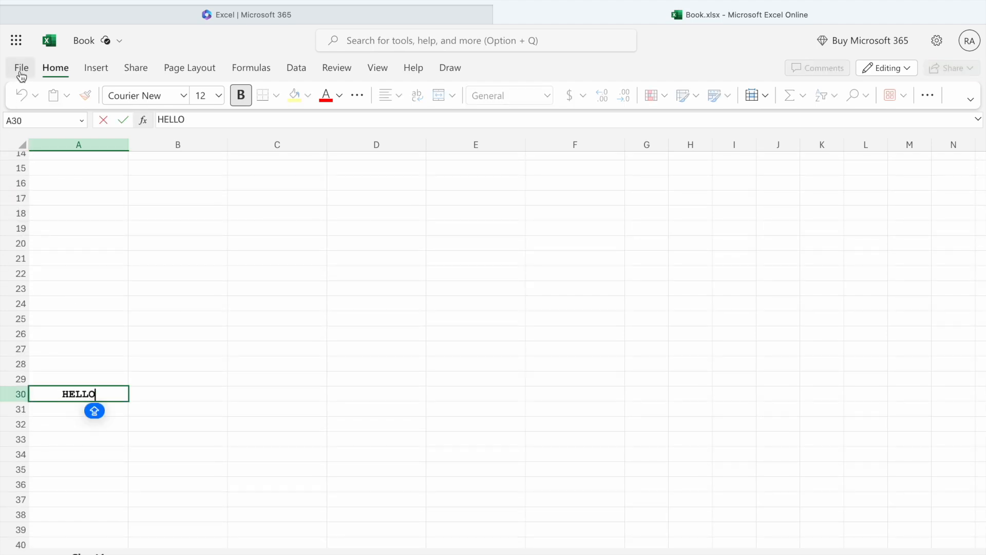
{"action": "scroll", "coordinate": [549, 249], "scroll_direction": "up", "scroll_amount": 5}
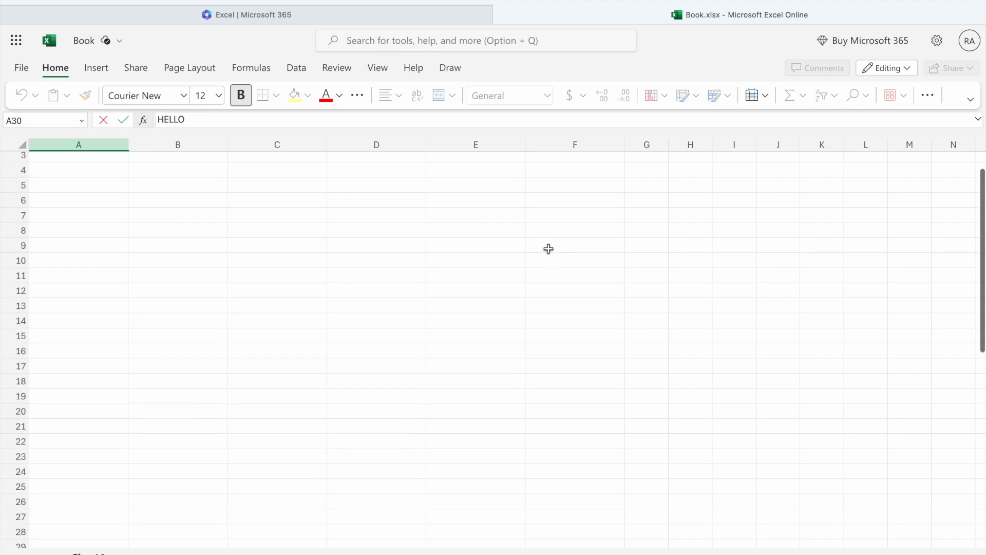
{"action": "left_click", "coordinate": [579, 162]}
{"action": "type", "text": "H"}
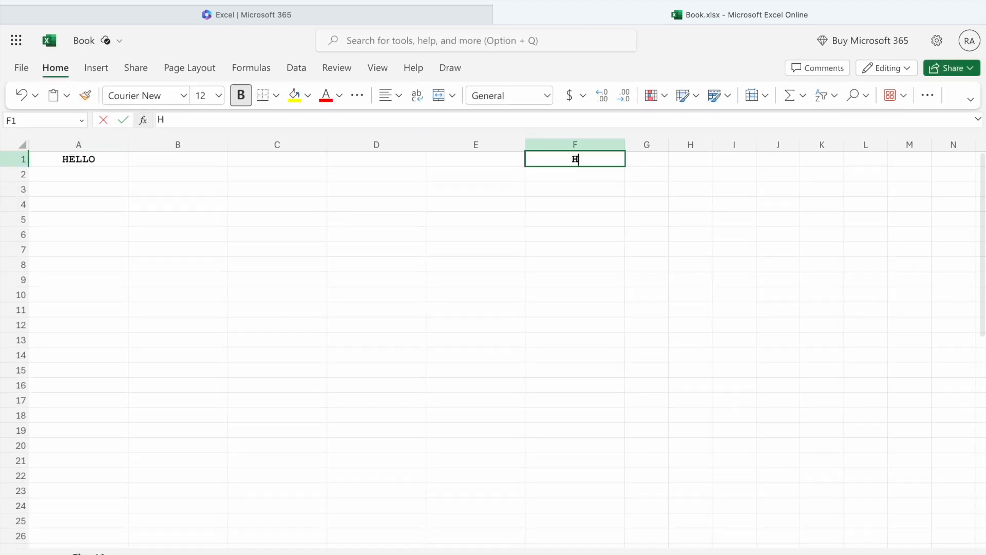
{"action": "type", "text": "ELLO"}
Step: Check in the print preview where the HELLO entries fall on the page, and return to the workbook
{"action": "left_click", "coordinate": [24, 72]}
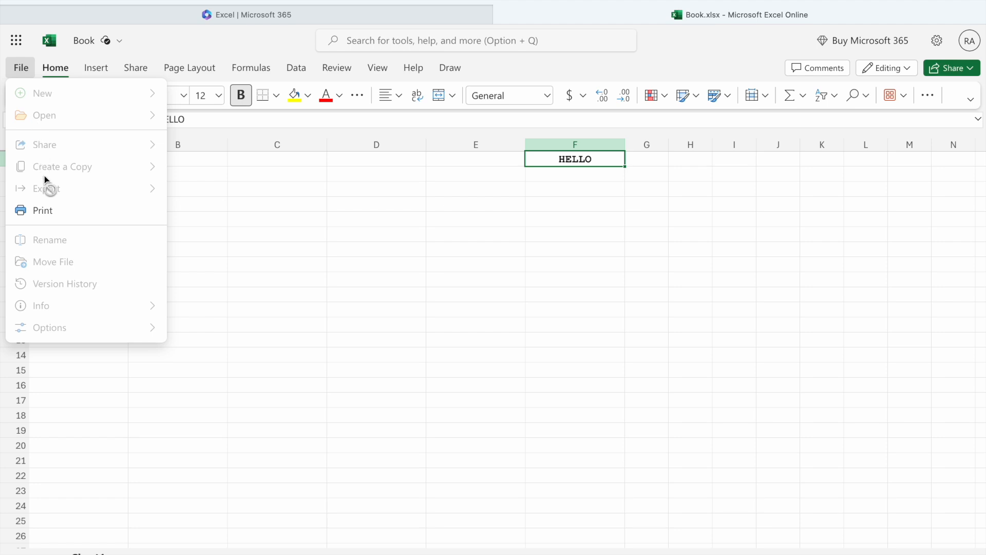
{"action": "left_click", "coordinate": [54, 219]}
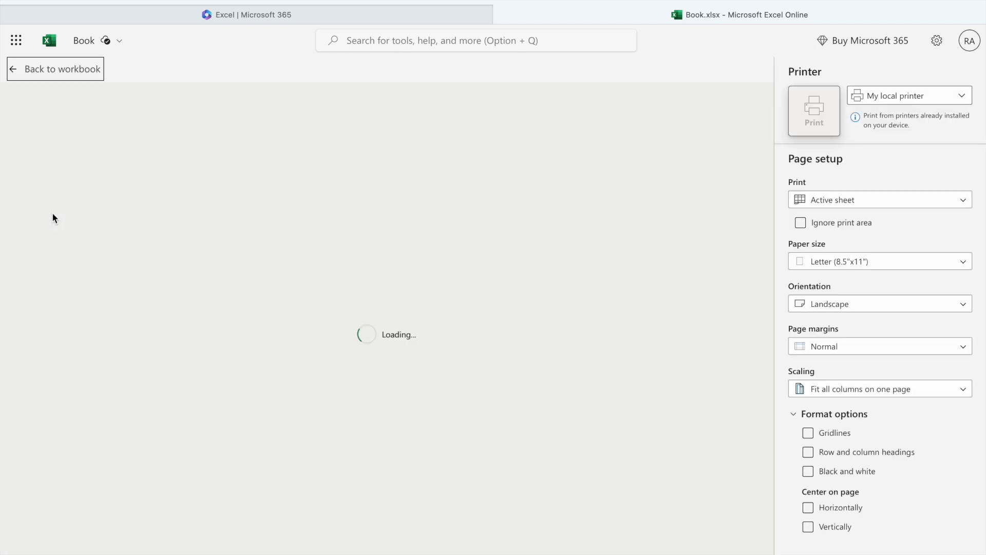
{"action": "scroll", "coordinate": [271, 248], "scroll_direction": "down", "scroll_amount": 5}
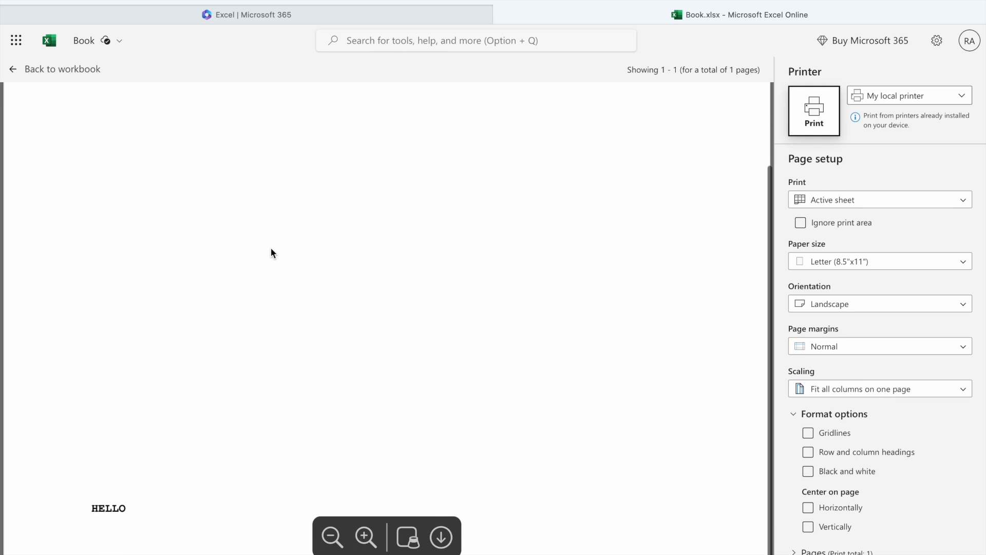
{"action": "scroll", "coordinate": [270, 248], "scroll_direction": "down", "scroll_amount": 5}
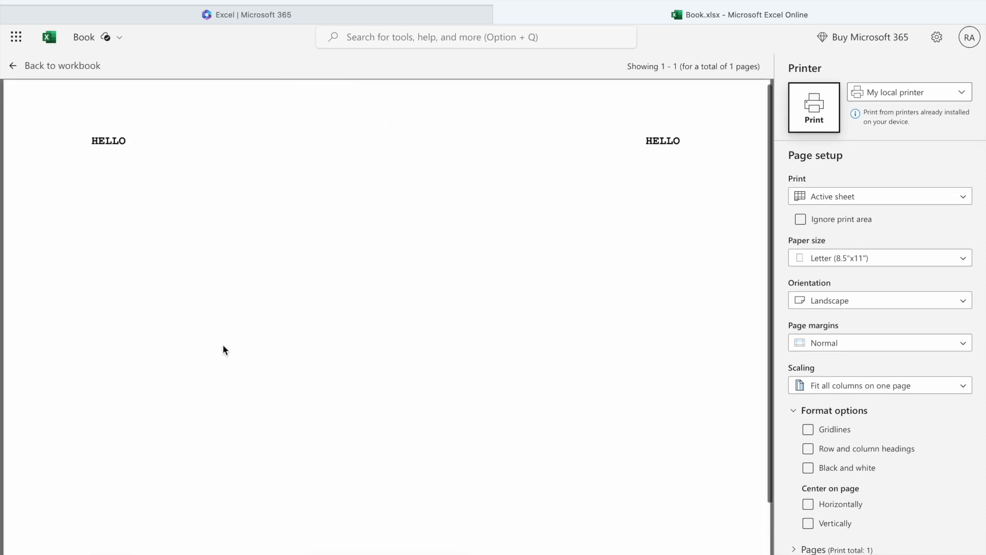
{"action": "scroll", "coordinate": [223, 345], "scroll_direction": "down", "scroll_amount": 5}
{"action": "scroll", "coordinate": [223, 346], "scroll_direction": "up", "scroll_amount": 5}
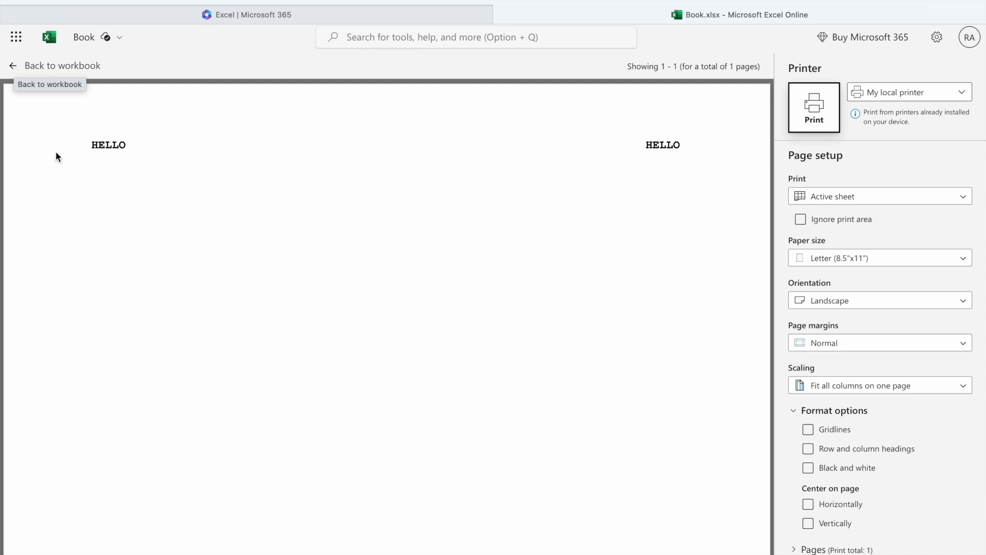
{"action": "scroll", "coordinate": [90, 288], "scroll_direction": "down", "scroll_amount": 5}
{"action": "scroll", "coordinate": [90, 289], "scroll_direction": "up", "scroll_amount": 5}
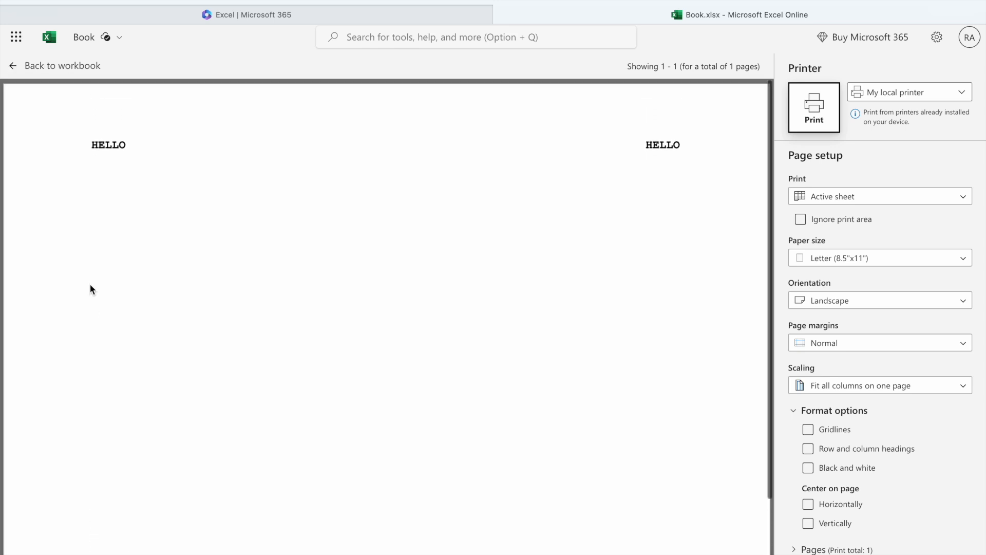
{"action": "left_click", "coordinate": [13, 67]}
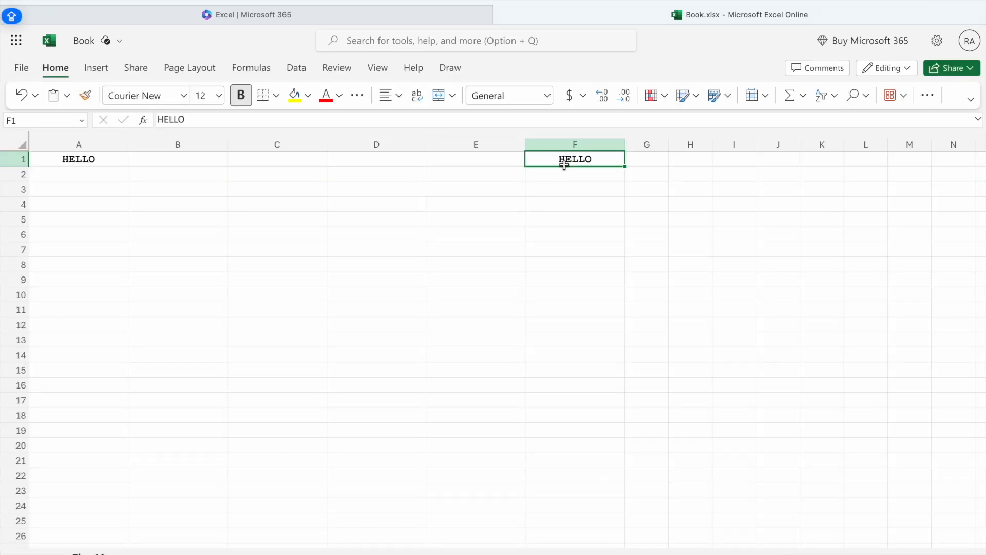
Step: Delete the test word HELLO from cells F1, A30 and A1
{"action": "left_click", "coordinate": [564, 165]}
{"action": "key", "text": "Delete"}
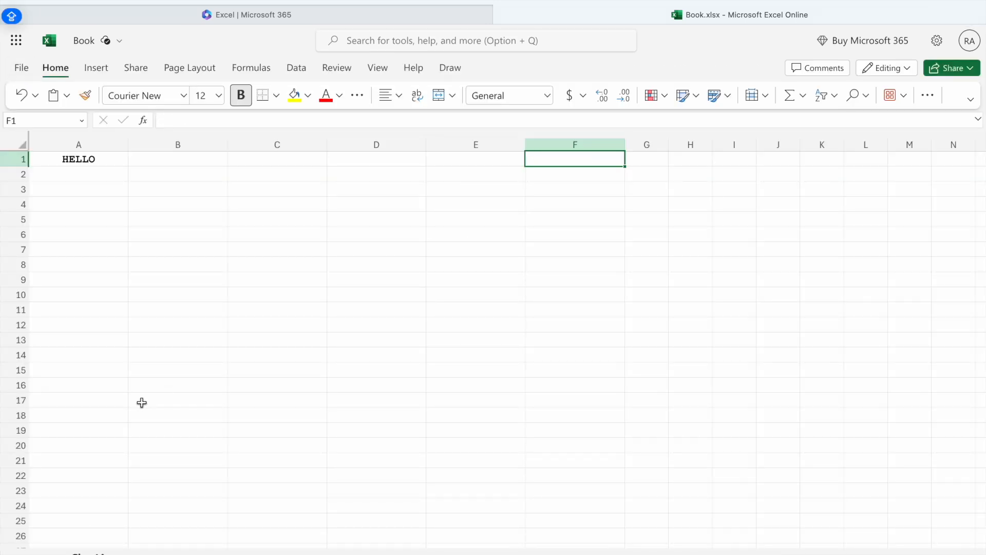
{"action": "scroll", "coordinate": [85, 439], "scroll_direction": "down", "scroll_amount": 3}
{"action": "left_click", "coordinate": [82, 480]}
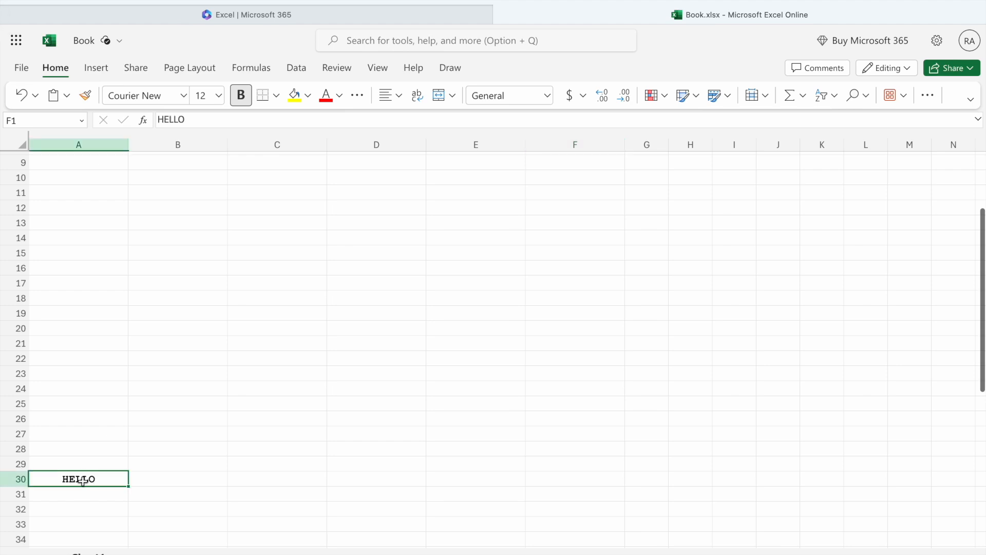
{"action": "key", "text": "Delete"}
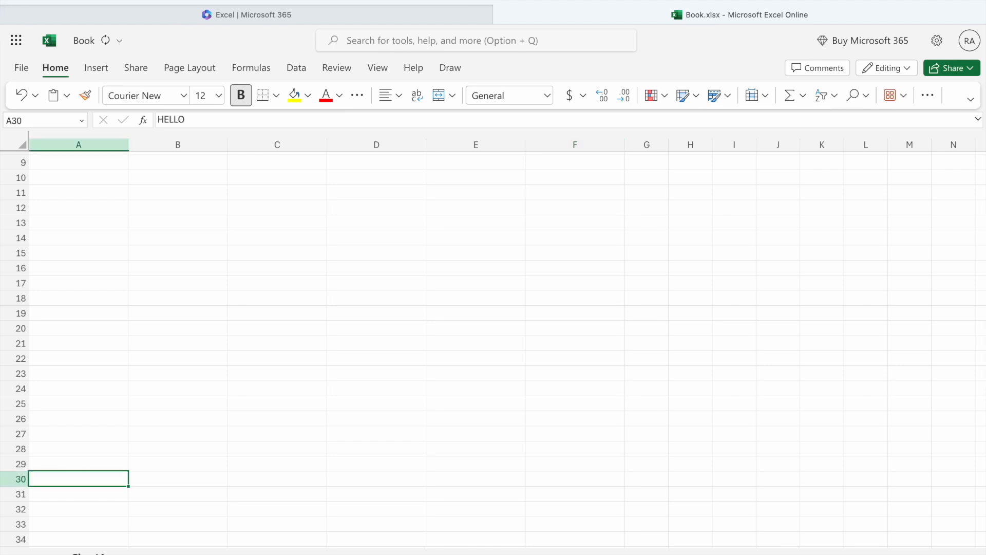
{"action": "scroll", "coordinate": [114, 415], "scroll_direction": "up", "scroll_amount": 3}
{"action": "left_click", "coordinate": [101, 162]}
{"action": "key", "text": "Delete"}
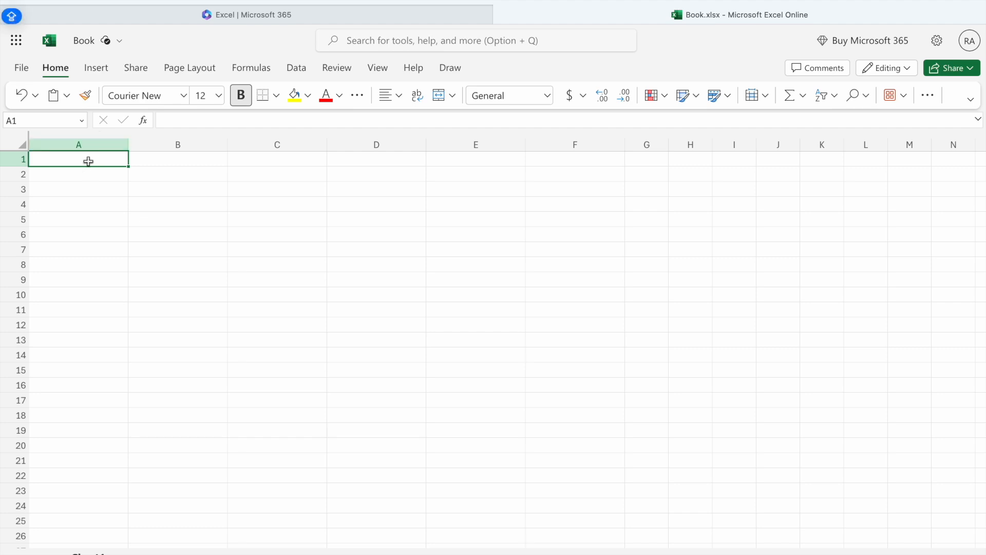
Step: Enter the words TIME, HOUR, MINUTE, CLOCK and INSTANT in cells A1 through A5
{"action": "type", "text": "TIME"}
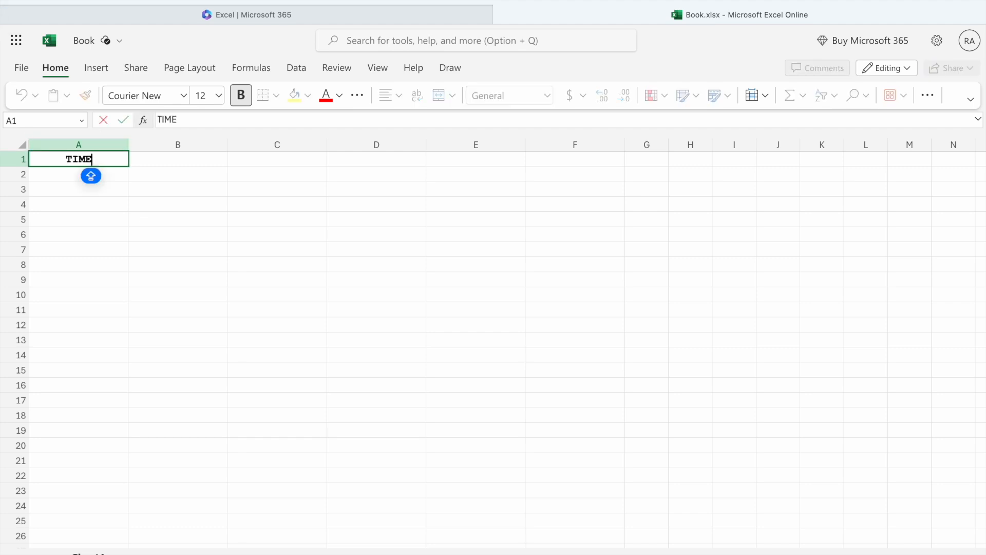
{"action": "key", "text": "Return"}
{"action": "type", "text": "HOUR"}
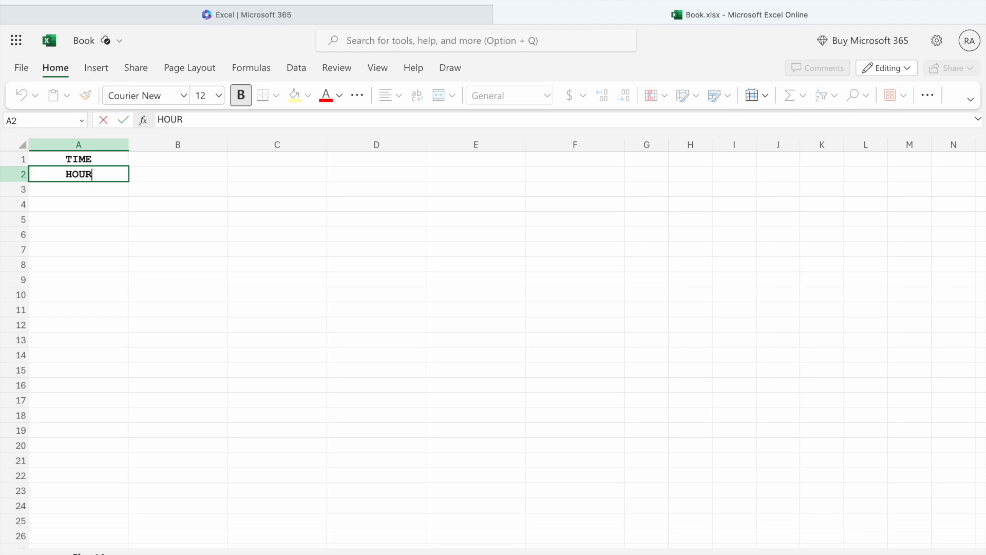
{"action": "key", "text": "Return"}
{"action": "type", "text": "MINUTE"}
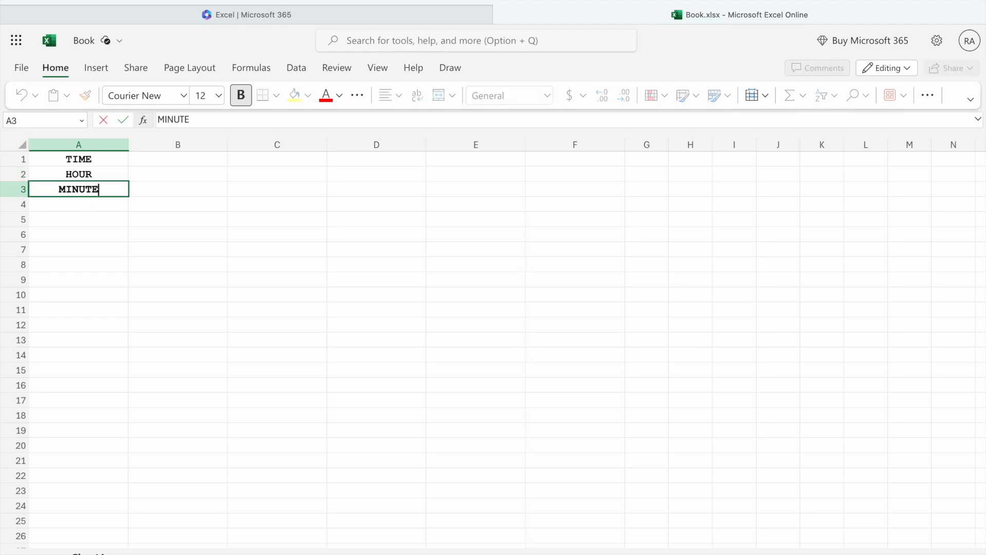
{"action": "key", "text": "Return"}
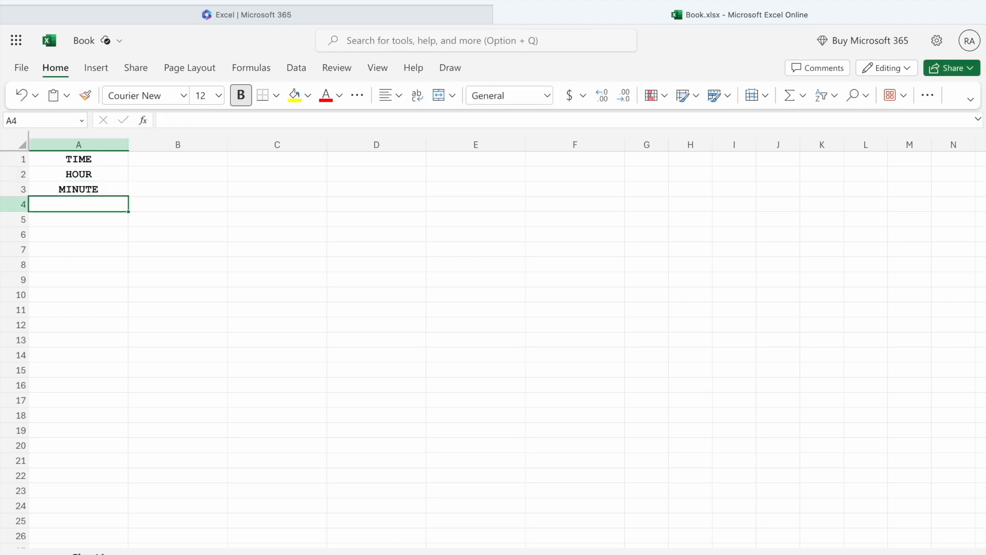
{"action": "type", "text": "CLOCK"}
{"action": "key", "text": "Return"}
{"action": "type", "text": "INSTANT"}
{"action": "key", "text": "Return"}
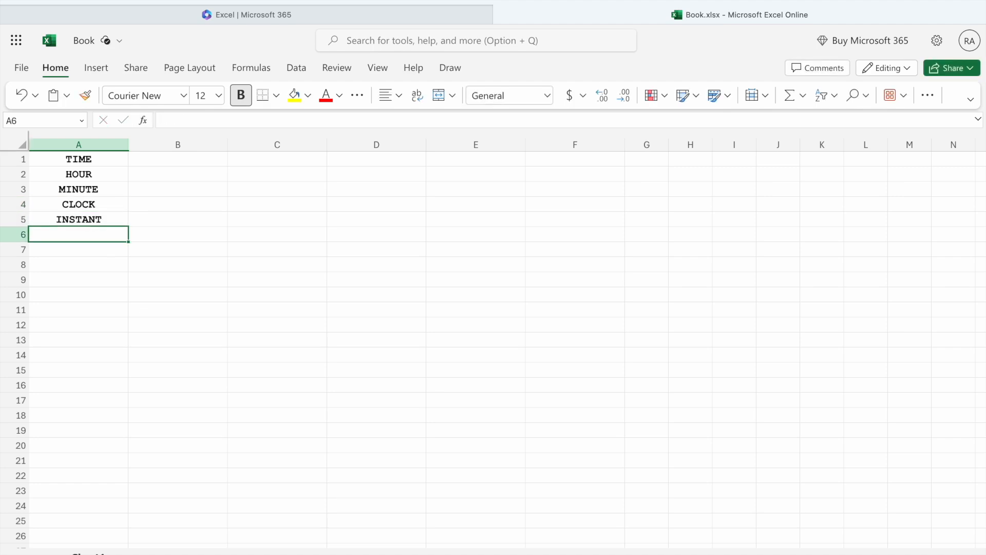
Step: Continue the word list in column A with SECOND, SUNSET, MIDNIGHT and MOMENT in rows 6 through 9
{"action": "type", "text": "SECOND"}
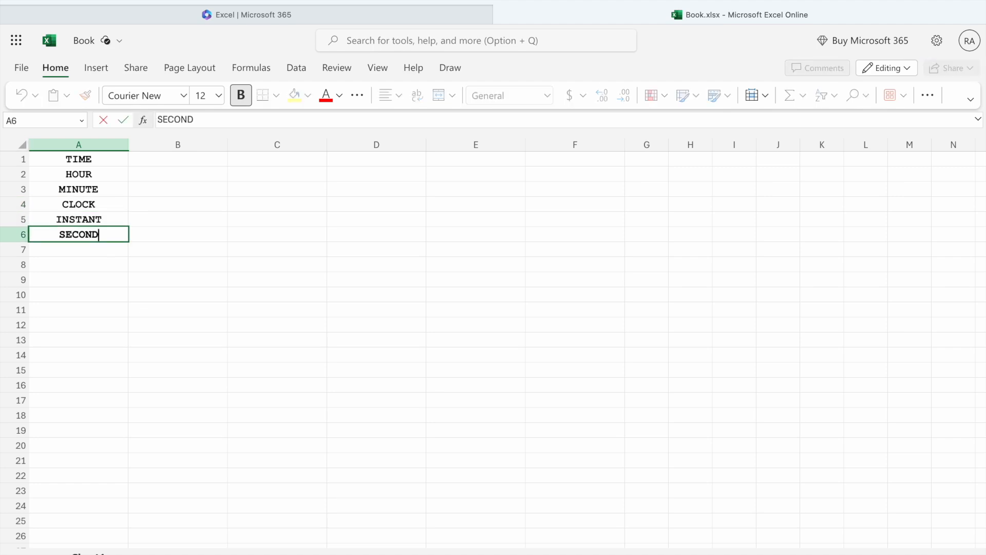
{"action": "key", "text": "Return"}
{"action": "type", "text": "SUNSET"}
{"action": "key", "text": "Return"}
{"action": "type", "text": "MIDNIGH"}
{"action": "key", "text": "Return"}
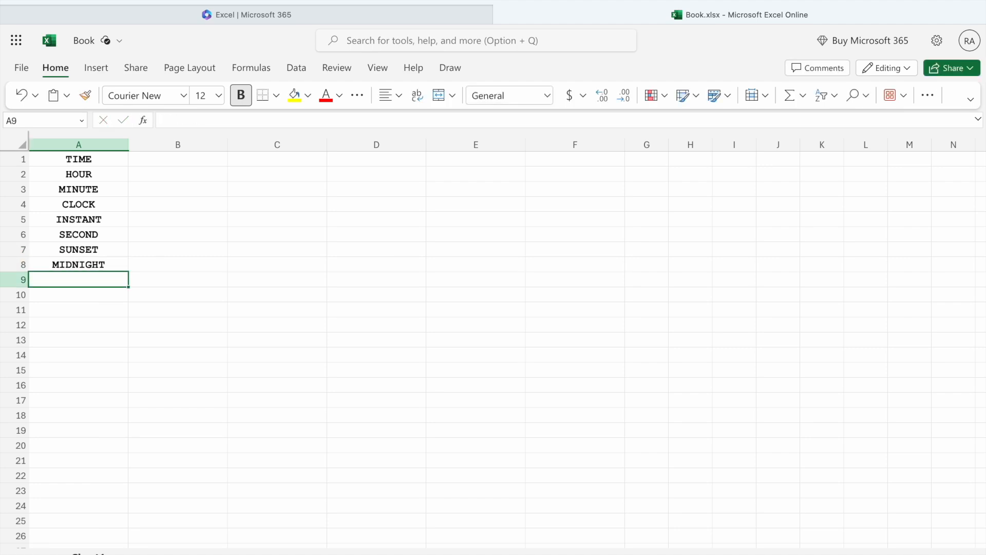
{"action": "type", "text": "MOMENT"}
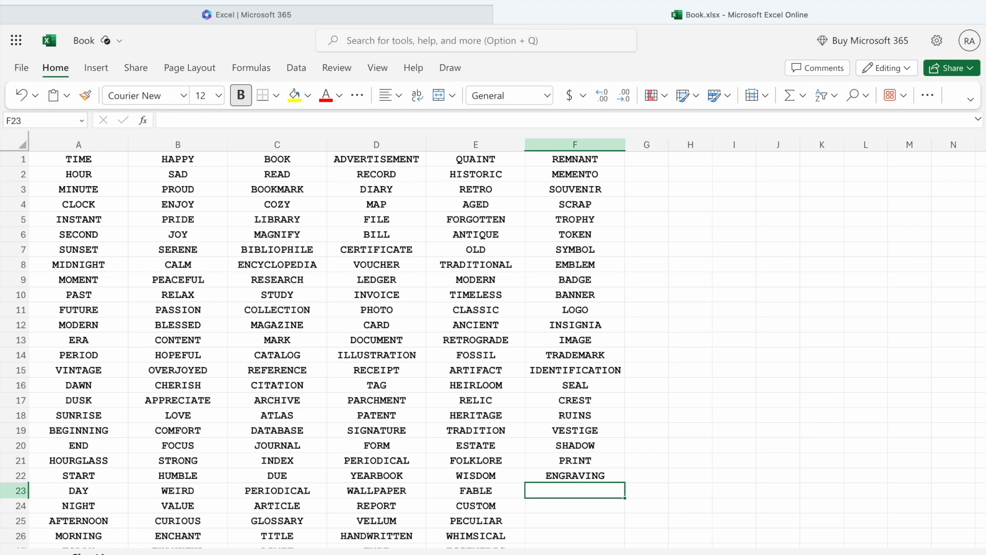
Step: Enter the words LITHOGRAPH, COMPOSITION, TYPEFACE and SNAPSHOT in cells F23 through F26
{"action": "type", "text": "LITHOGRAPH"}
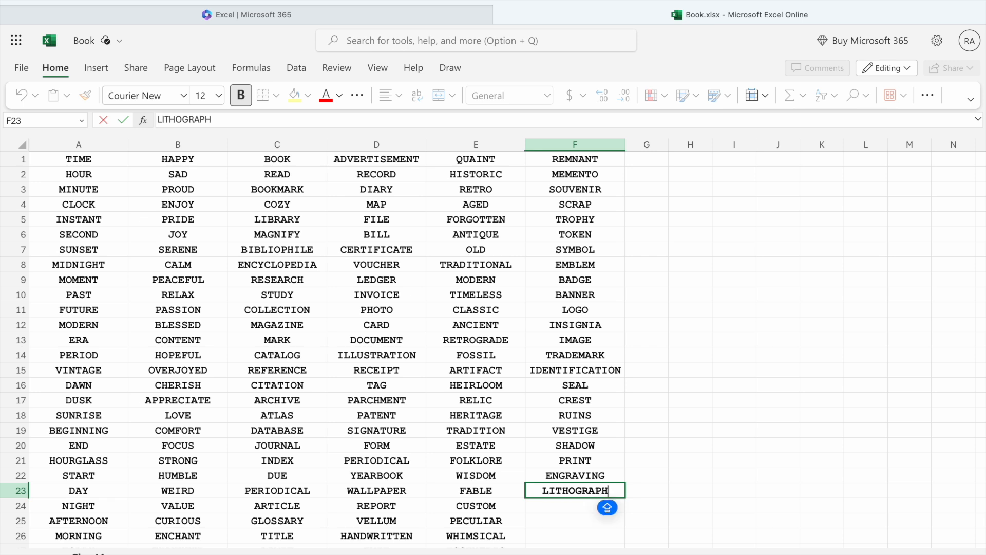
{"action": "key", "text": "Return"}
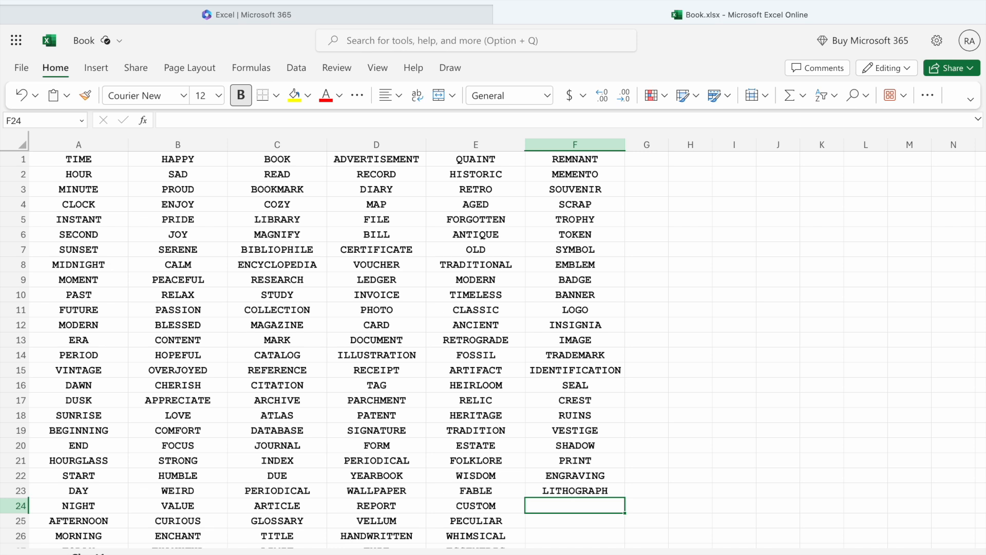
{"action": "type", "text": "COMPOSITION"}
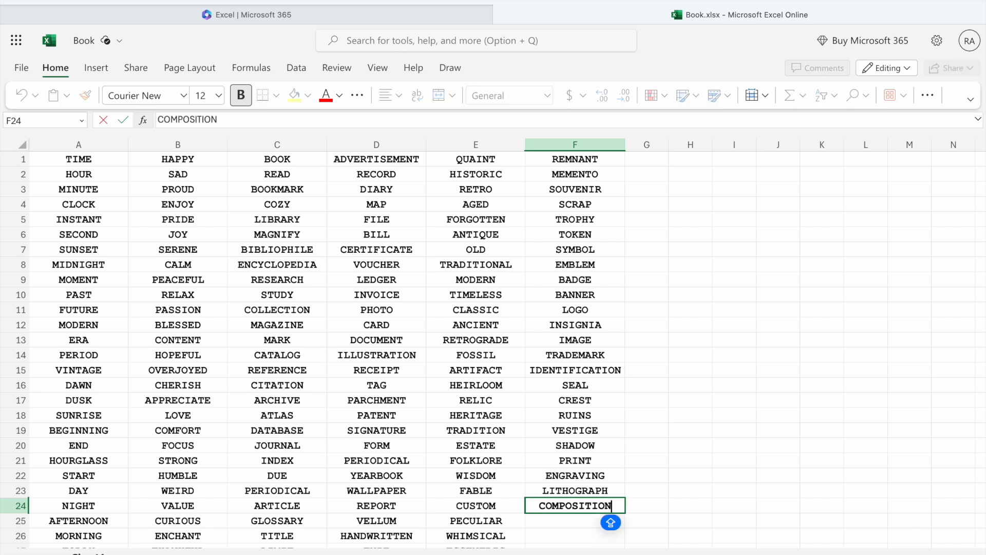
{"action": "key", "text": "Return"}
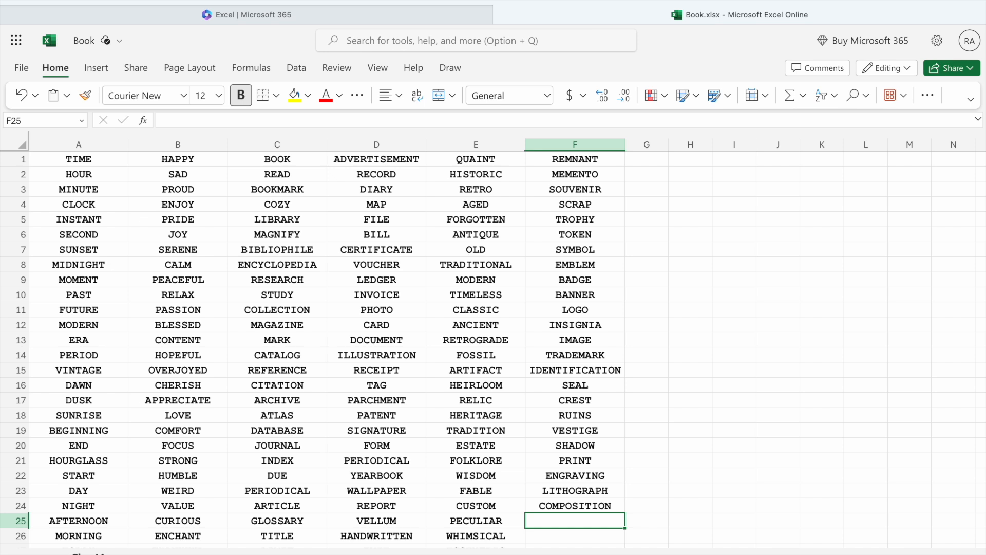
{"action": "type", "text": "TYPEFACE"}
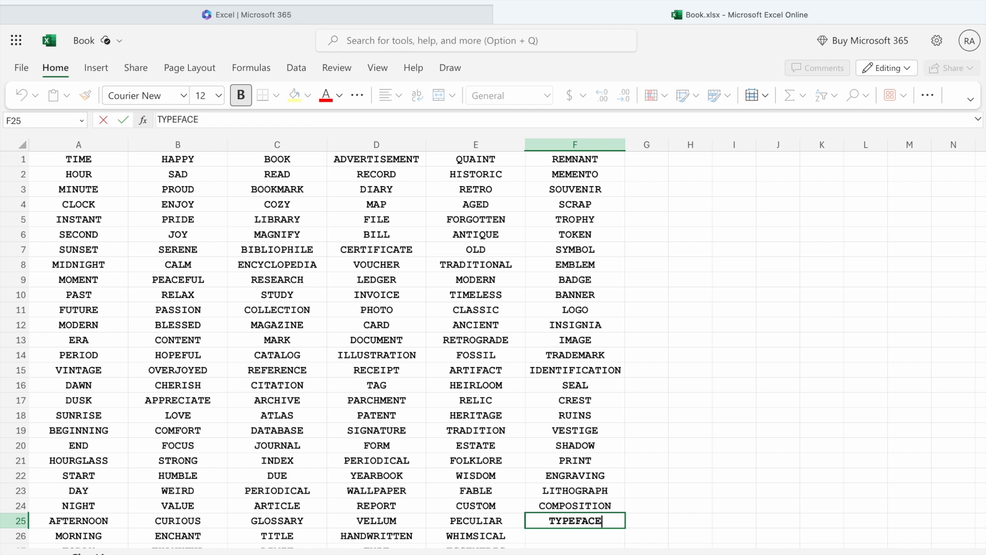
{"action": "key", "text": "Return"}
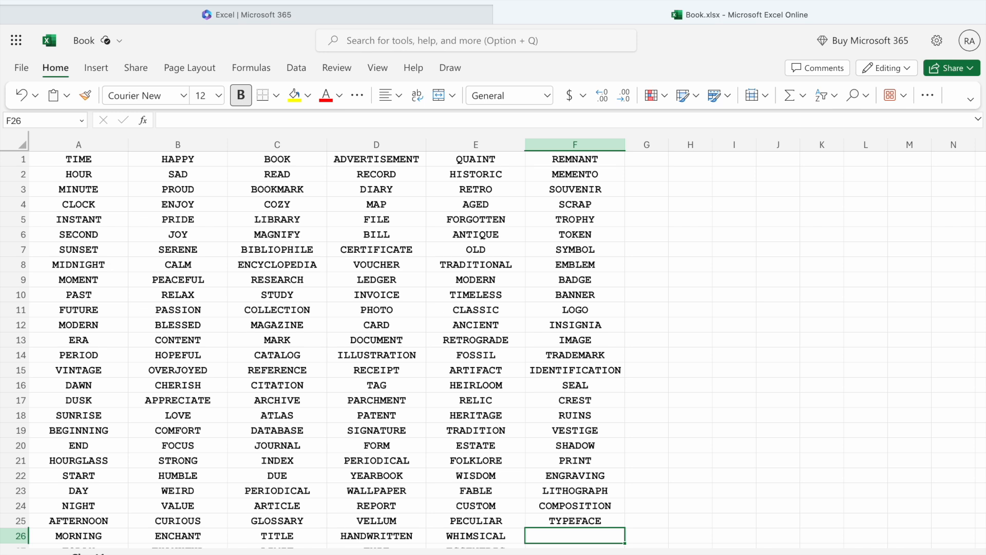
{"action": "type", "text": "SNAPSHOT"}
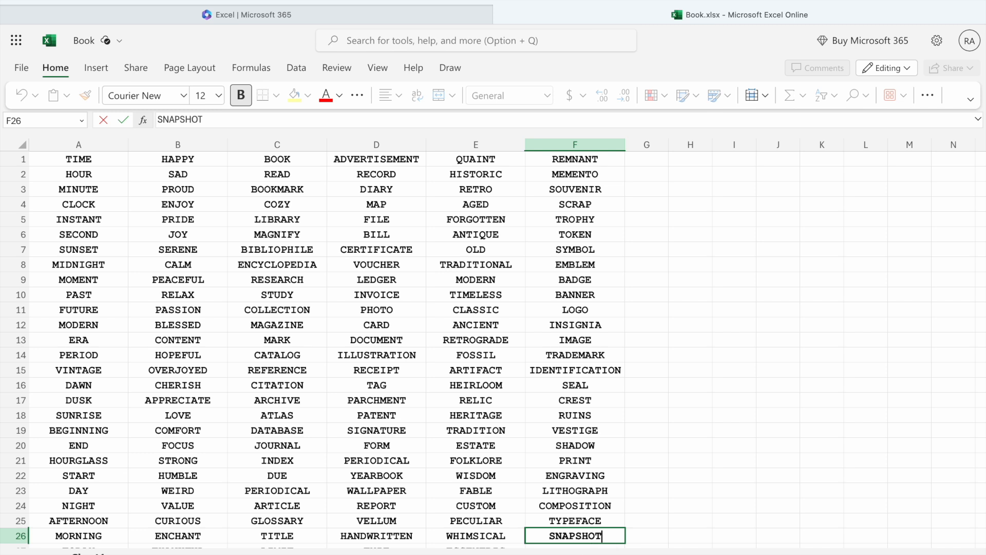
{"action": "key", "text": "Return"}
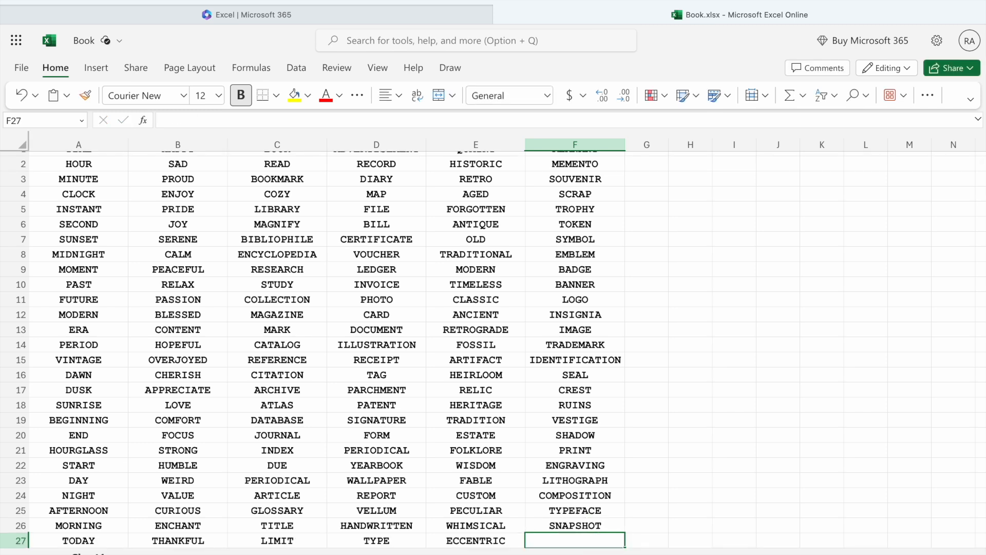
Step: Complete column F down to row 30 with PORTRAIT, NEGATIVE, TRANSPARENCY and STAMP
{"action": "type", "text": "PORTRAIT"}
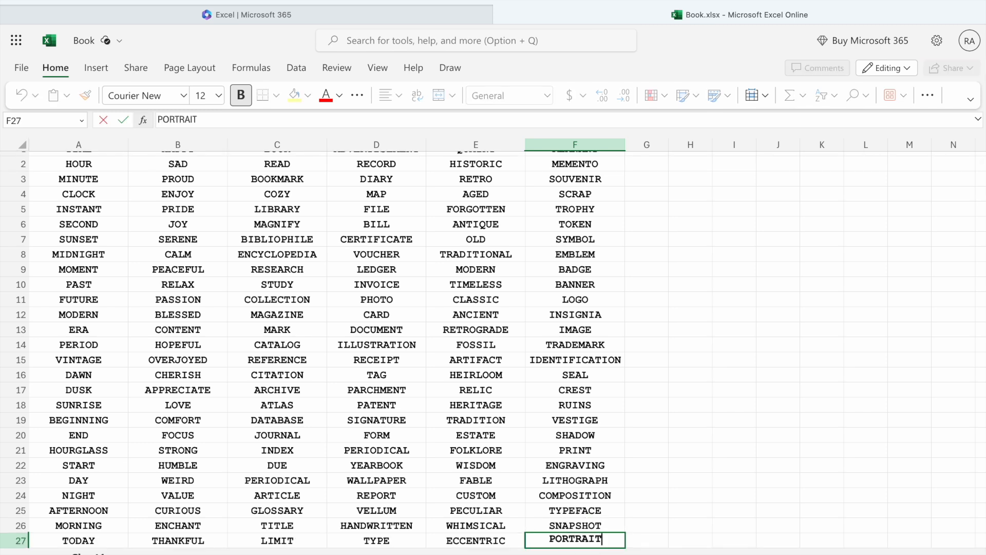
{"action": "key", "text": "Return"}
{"action": "scroll", "coordinate": [598, 430], "scroll_direction": "down", "scroll_amount": 3}
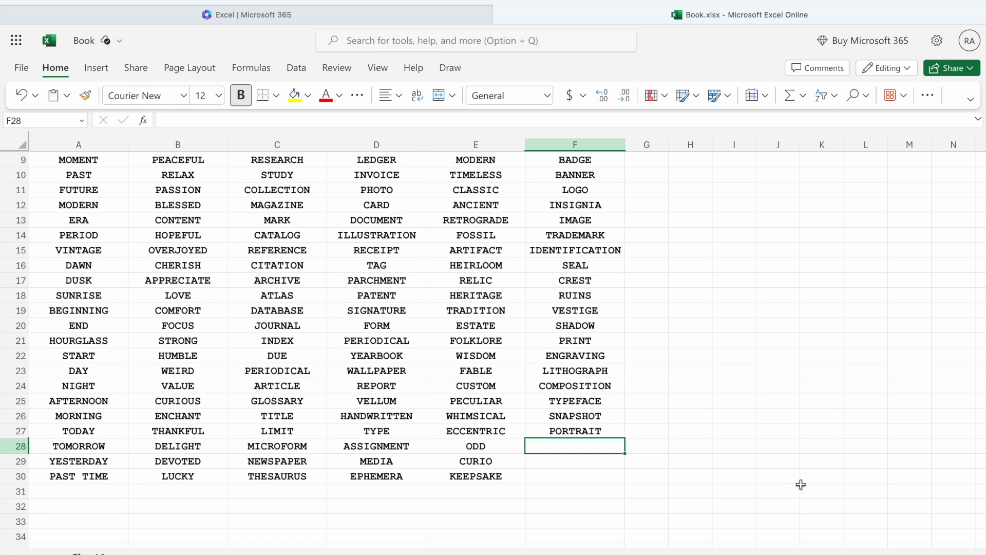
{"action": "type", "text": "NEGATIVE"}
{"action": "key", "text": "Return"}
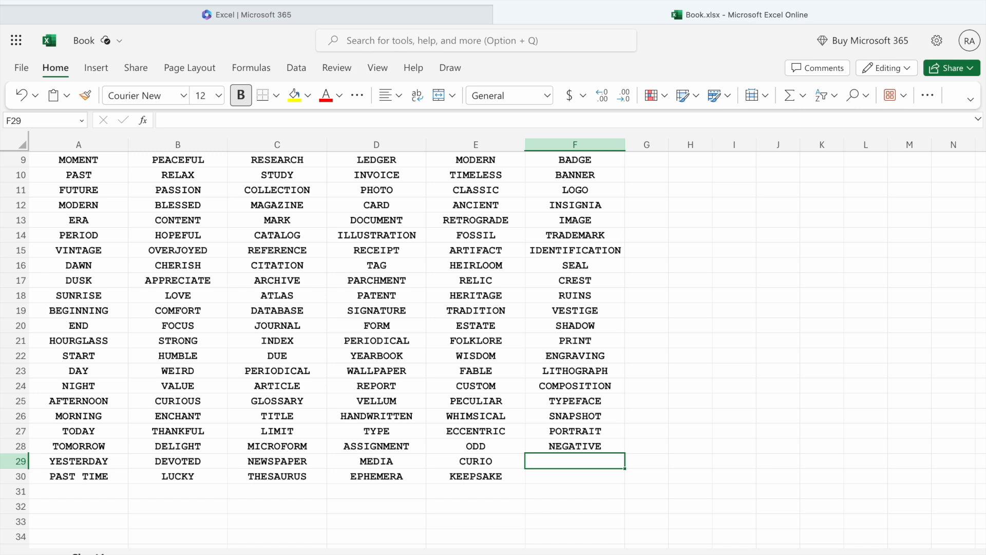
{"action": "type", "text": "TRANS"}
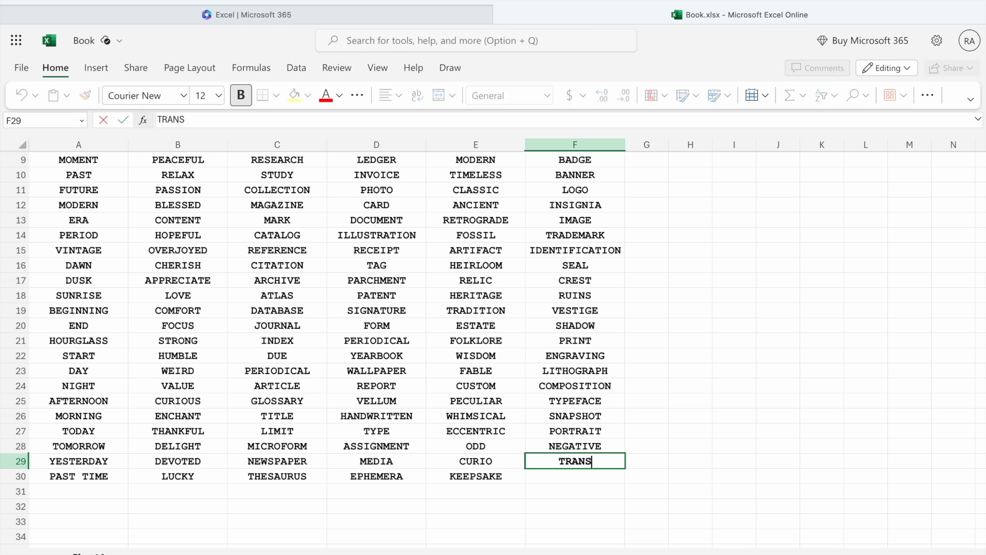
{"action": "type", "text": "PARENCY"}
{"action": "key", "text": "Return"}
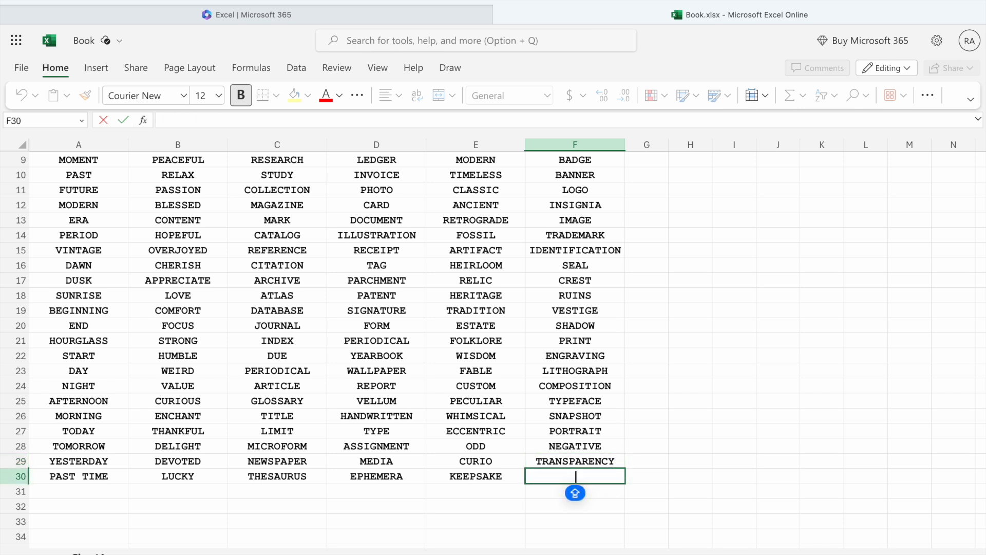
{"action": "type", "text": "STAMP"}
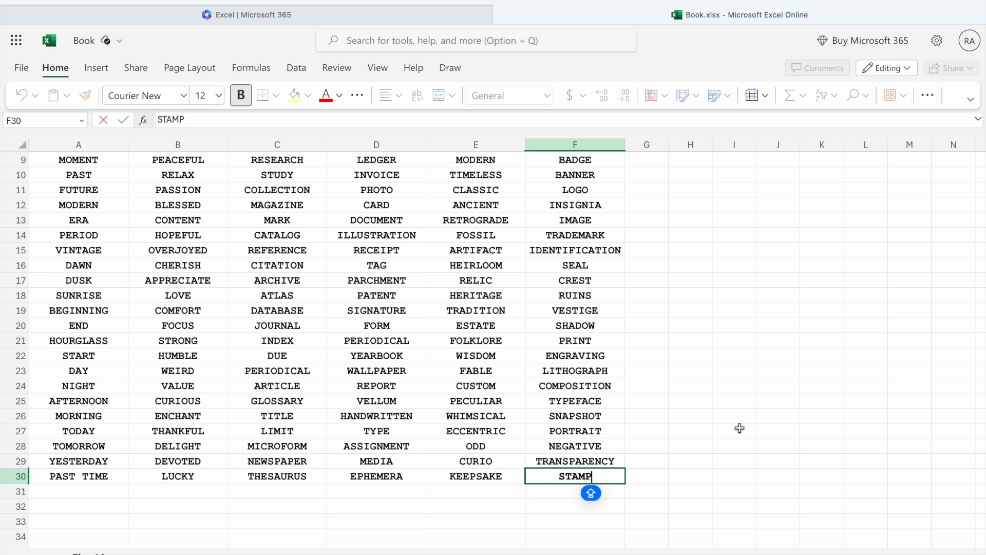
Step: Examine in the print preview how the full six-column word list fits on the landscape page
{"action": "scroll", "coordinate": [619, 405], "scroll_direction": "up", "scroll_amount": 3}
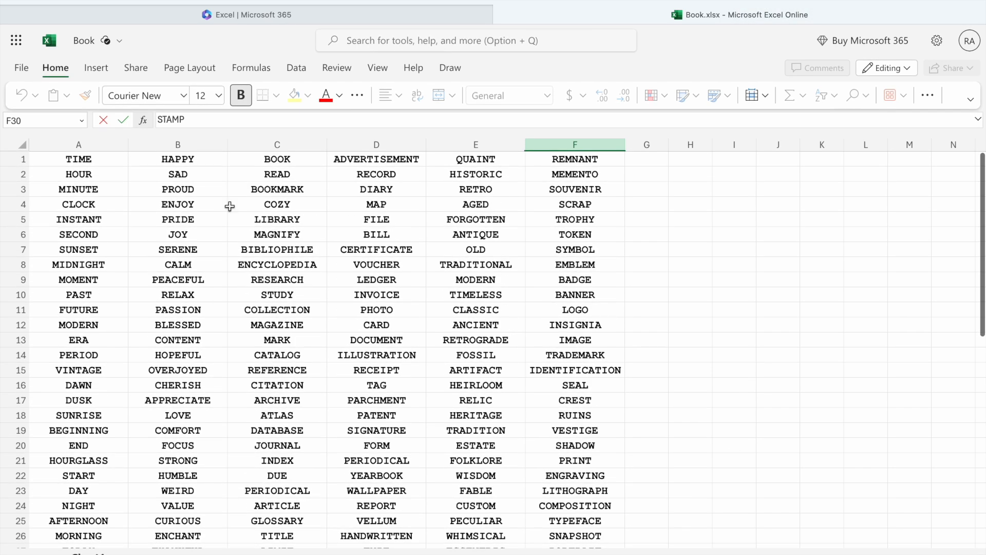
{"action": "left_click", "coordinate": [19, 70]}
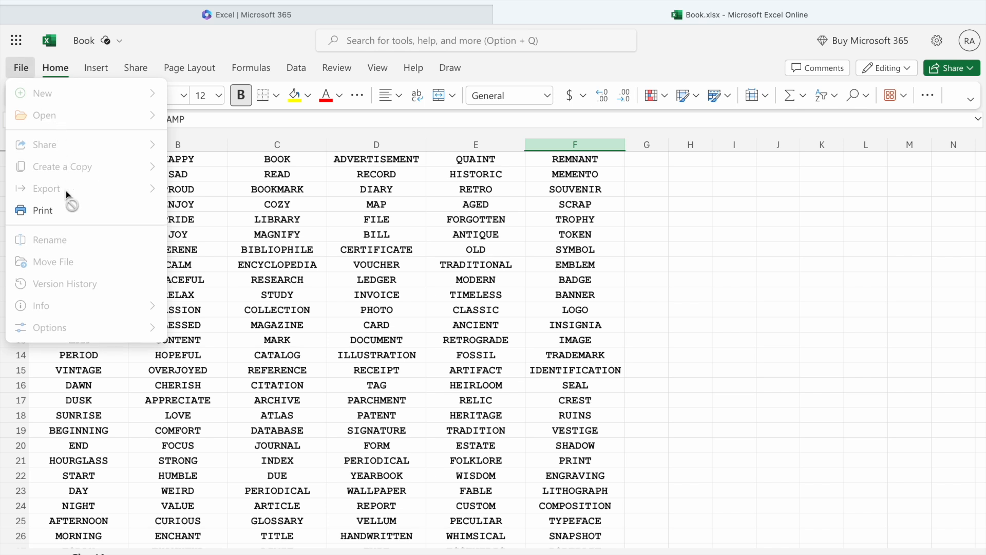
{"action": "left_click", "coordinate": [69, 210]}
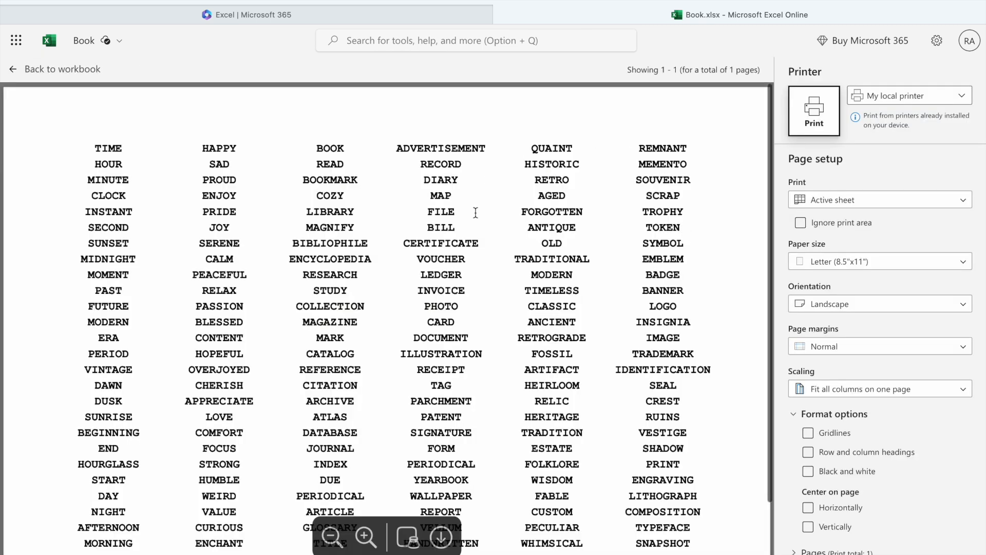
{"action": "scroll", "coordinate": [632, 322], "scroll_direction": "down", "scroll_amount": 2}
{"action": "scroll", "coordinate": [632, 322], "scroll_direction": "up", "scroll_amount": 2}
{"action": "scroll", "coordinate": [633, 323], "scroll_direction": "down", "scroll_amount": 2}
{"action": "scroll", "coordinate": [633, 323], "scroll_direction": "up", "scroll_amount": 2}
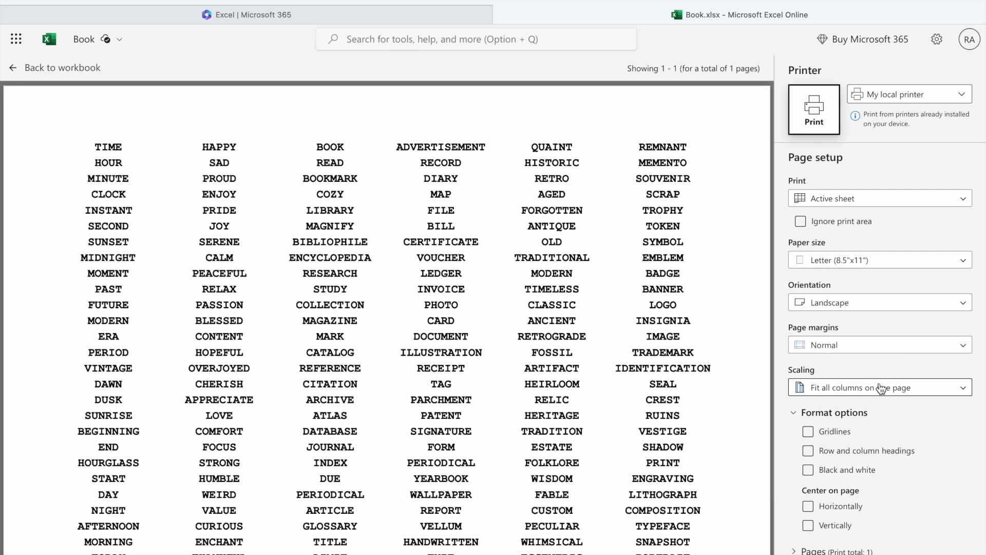
{"action": "scroll", "coordinate": [887, 425], "scroll_direction": "up", "scroll_amount": 1}
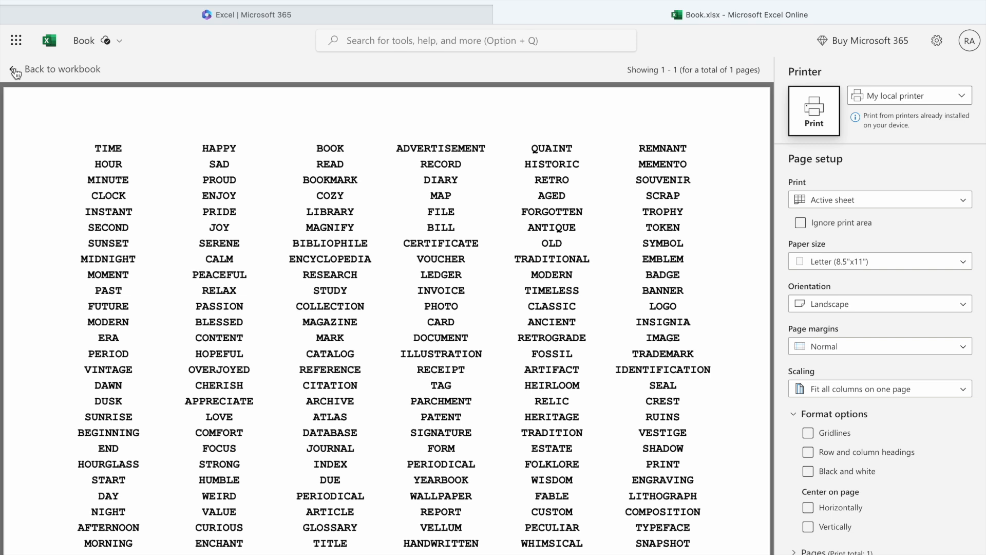
{"action": "scroll", "coordinate": [583, 221], "scroll_direction": "down", "scroll_amount": 1}
{"action": "scroll", "coordinate": [583, 221], "scroll_direction": "down", "scroll_amount": 1}
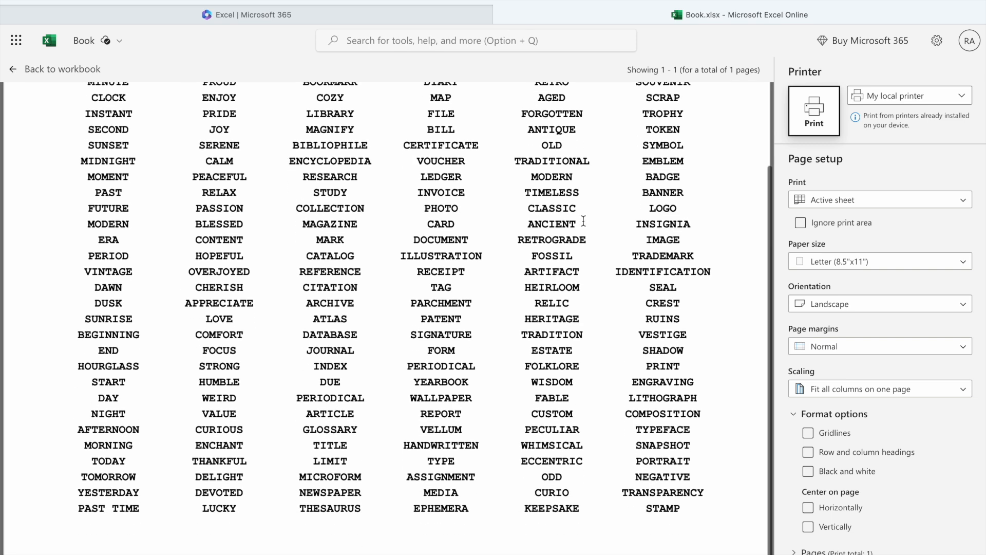
{"action": "scroll", "coordinate": [583, 221], "scroll_direction": "up", "scroll_amount": 2}
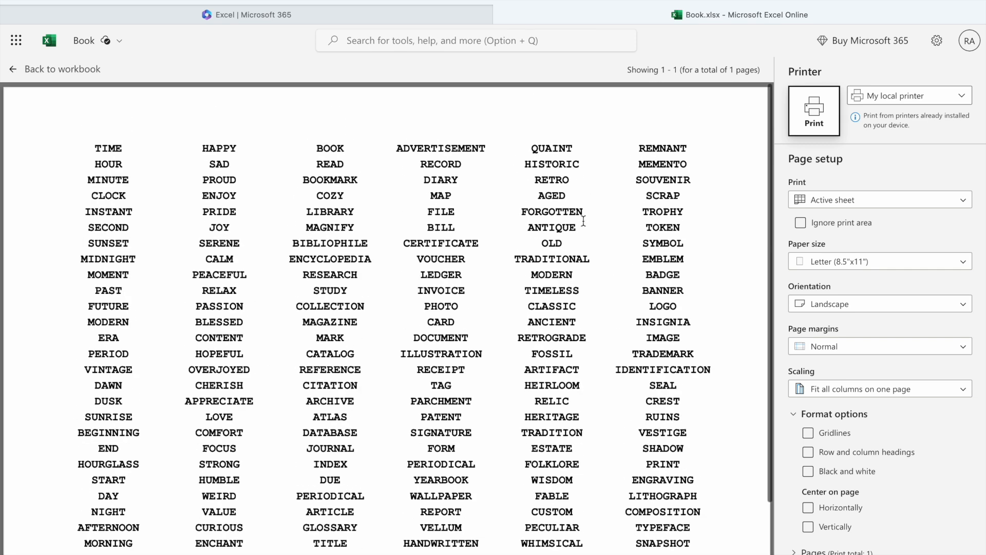
Step: Print the word sheet with colour printing turned off and the print quality set to Normal
{"action": "left_click", "coordinate": [807, 110]}
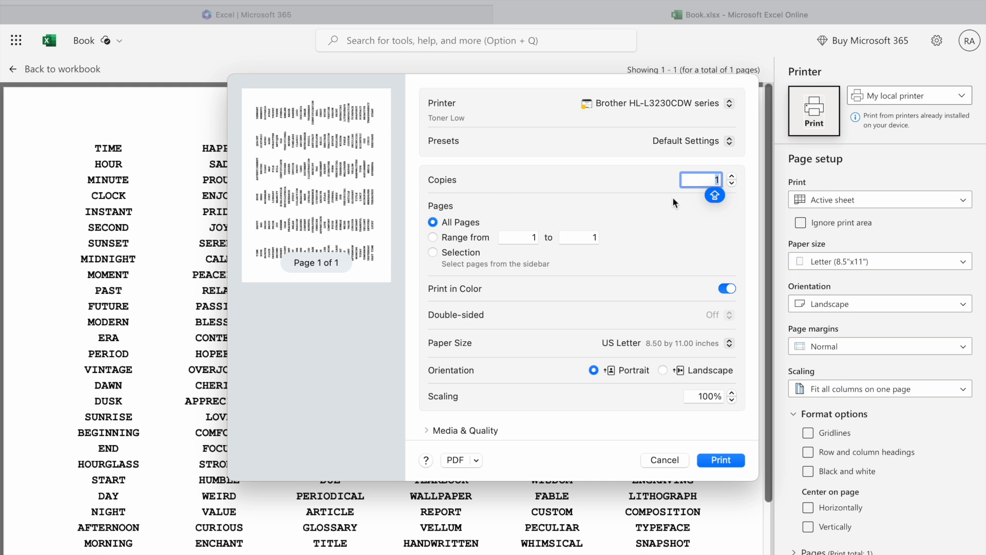
{"action": "left_click", "coordinate": [726, 289]}
{"action": "scroll", "coordinate": [492, 409], "scroll_direction": "down", "scroll_amount": 2}
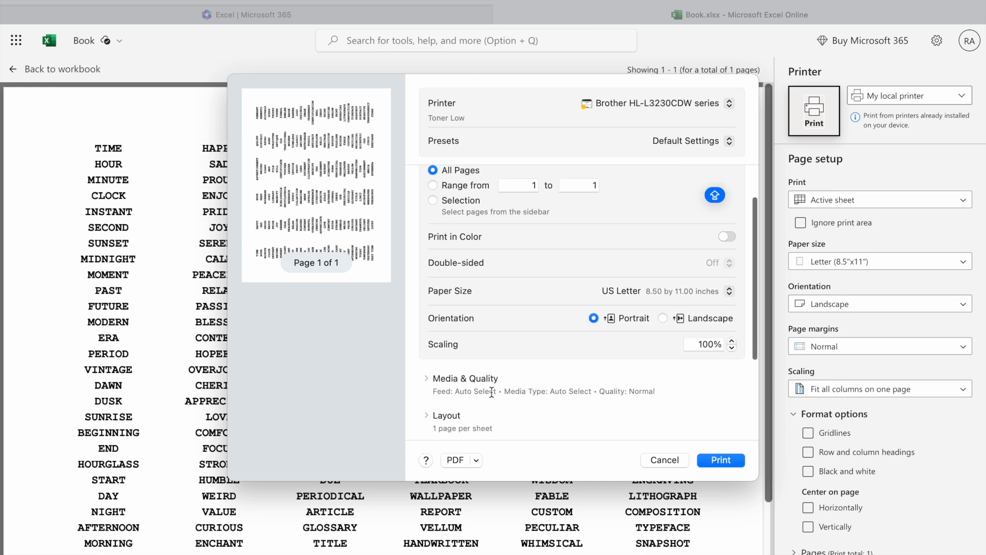
{"action": "left_click", "coordinate": [483, 380]}
{"action": "scroll", "coordinate": [482, 382], "scroll_direction": "down", "scroll_amount": 4}
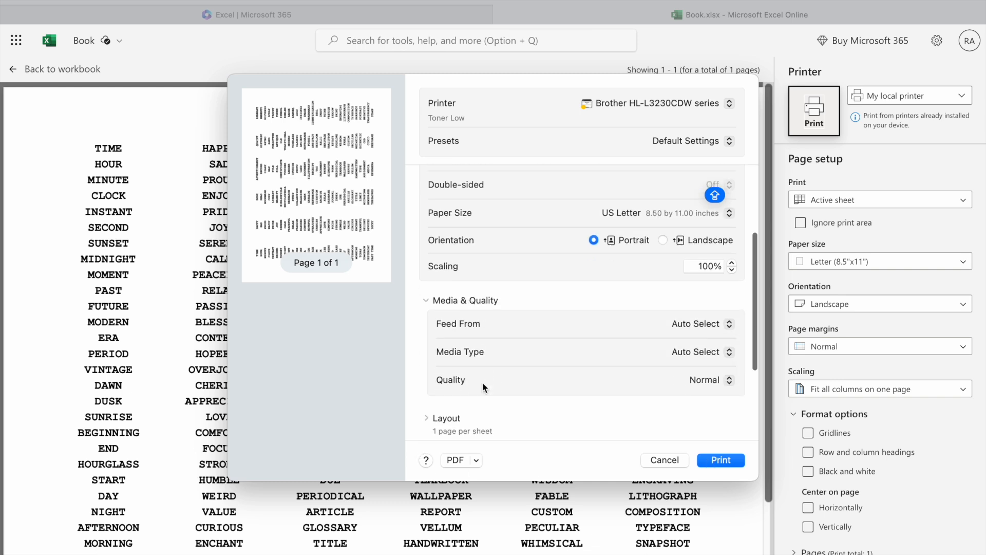
{"action": "left_click", "coordinate": [712, 339]}
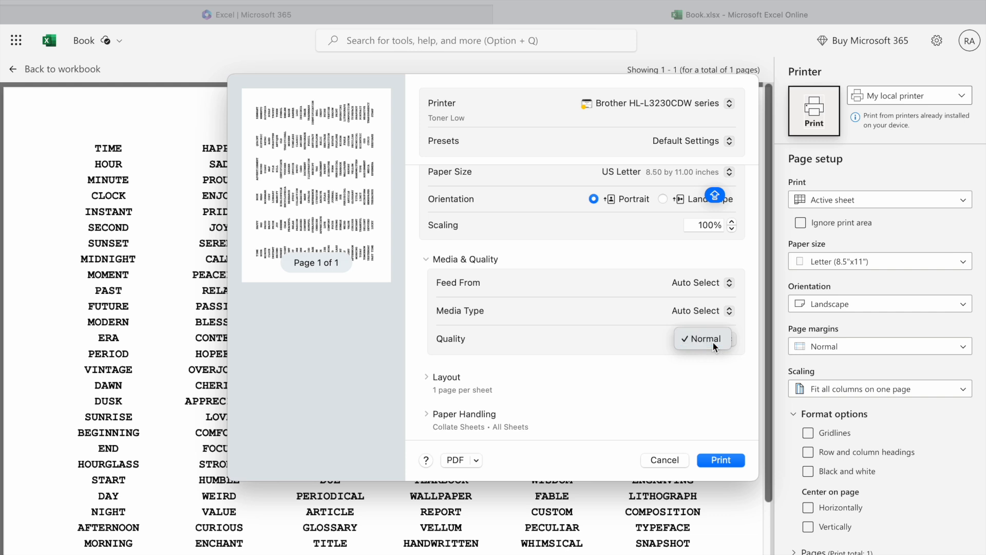
{"action": "left_click", "coordinate": [714, 341]}
{"action": "scroll", "coordinate": [708, 393], "scroll_direction": "down", "scroll_amount": 4}
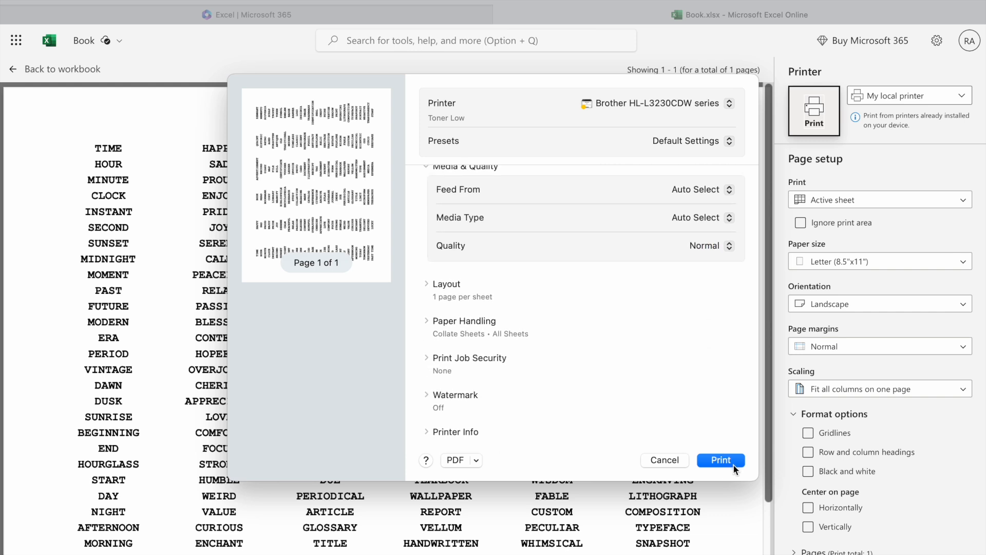
{"action": "left_click", "coordinate": [721, 460]}
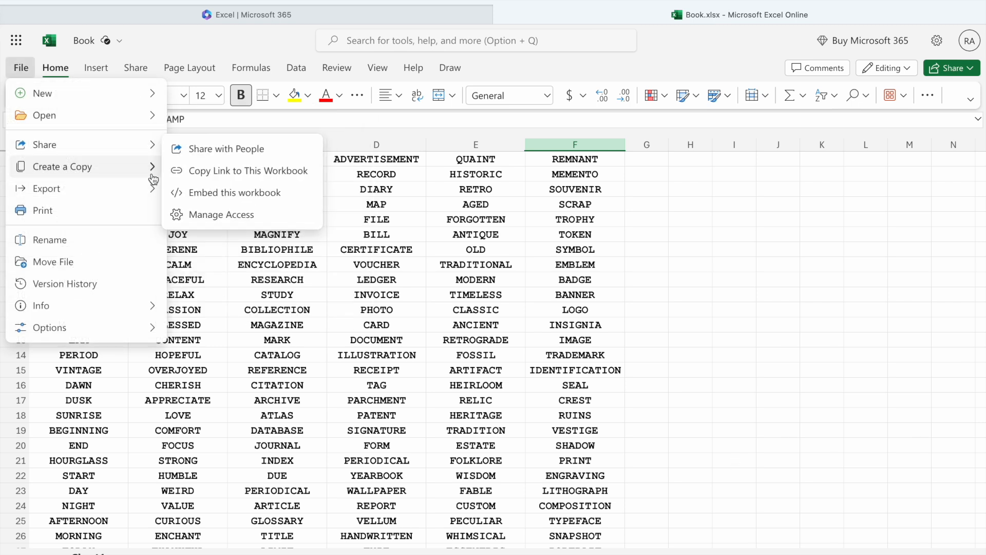
Step: Rename the workbook as Time Paper Library
{"action": "mouse_move", "coordinate": [153, 189]}
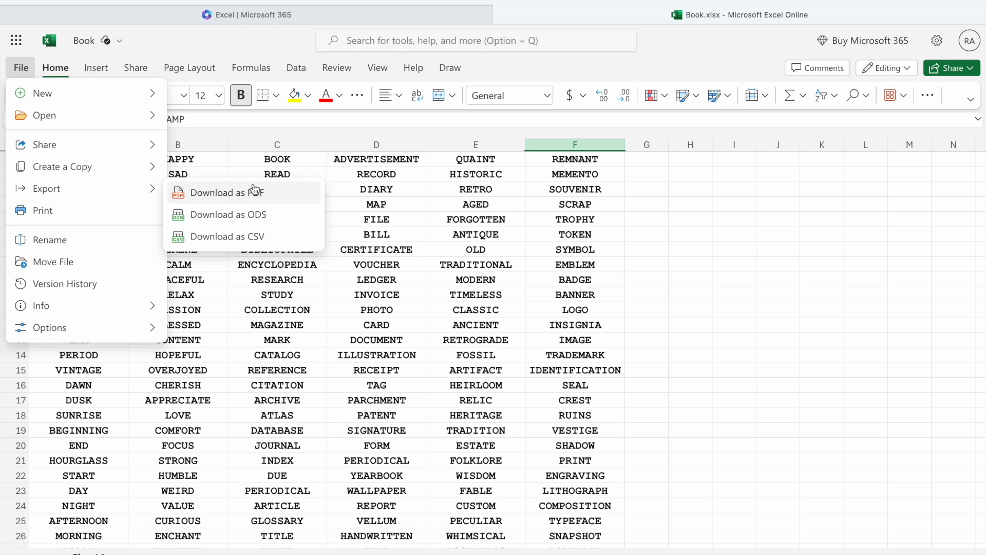
{"action": "left_click", "coordinate": [215, 52]}
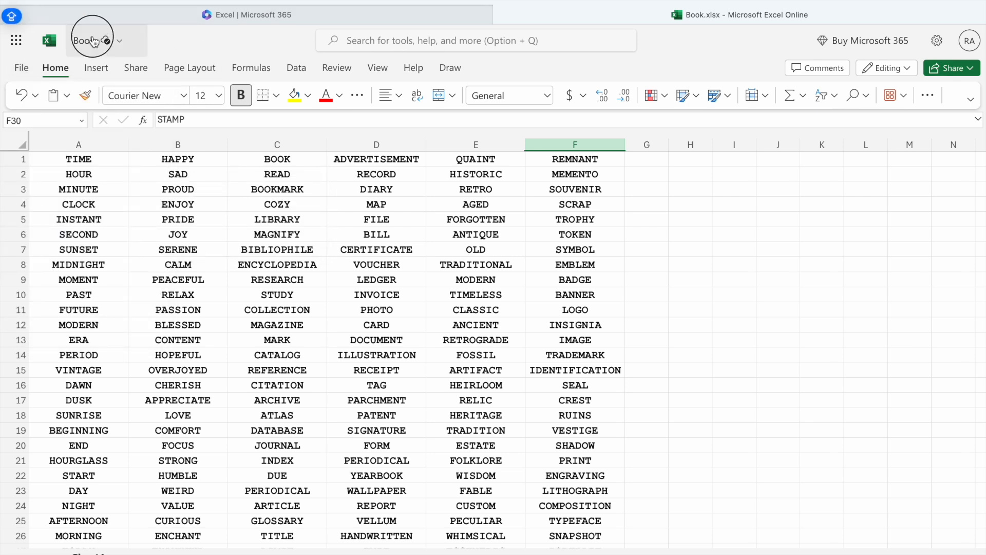
{"action": "left_click", "coordinate": [92, 40]}
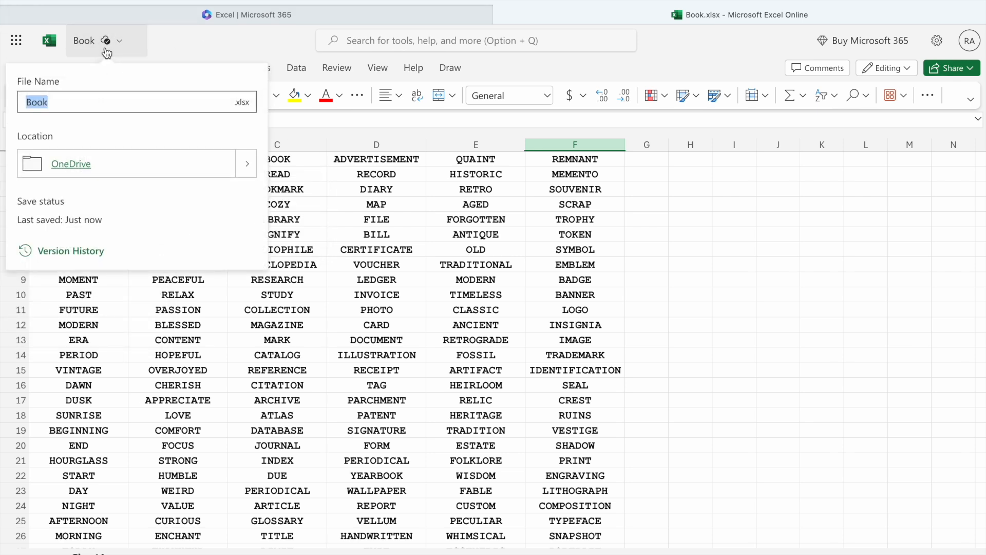
{"action": "type", "text": "TIME,"}
{"action": "key", "text": "BackSpace"}
{"action": "key", "text": "BackSpace"}
{"action": "key", "text": "BackSpace"}
{"action": "key", "text": "BackSpace"}
{"action": "key", "text": "BackSpace"}
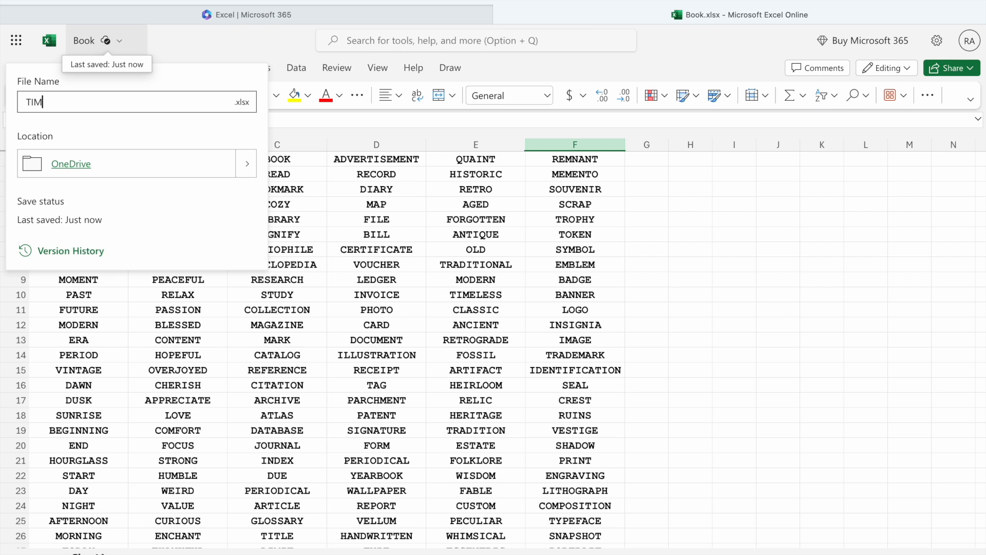
{"action": "type", "text": "Time Paper Library"}
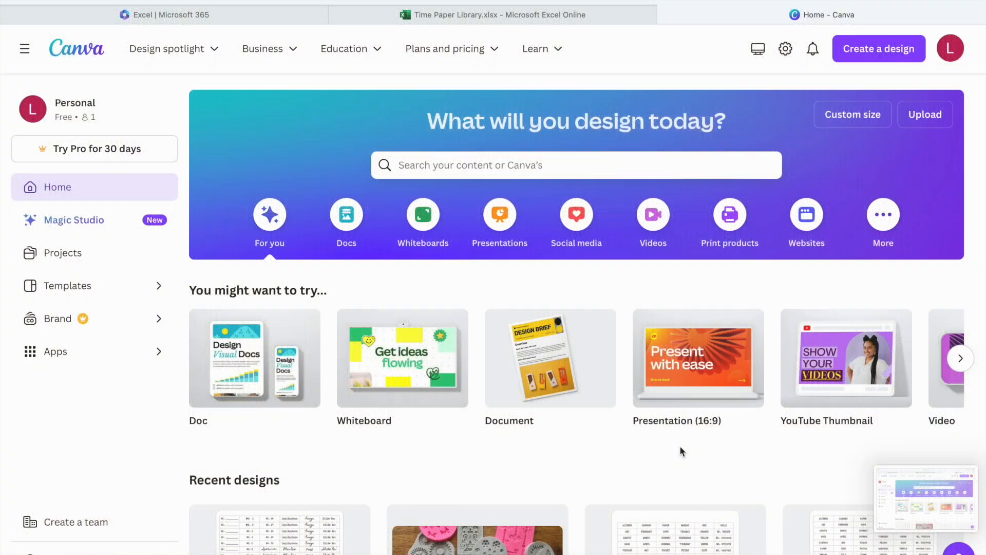
Step: Delete the floating screenshot thumbnail covering part of the Canva home page
{"action": "scroll", "coordinate": [680, 447], "scroll_direction": "down", "scroll_amount": 1}
{"action": "scroll", "coordinate": [680, 447], "scroll_direction": "up", "scroll_amount": 1}
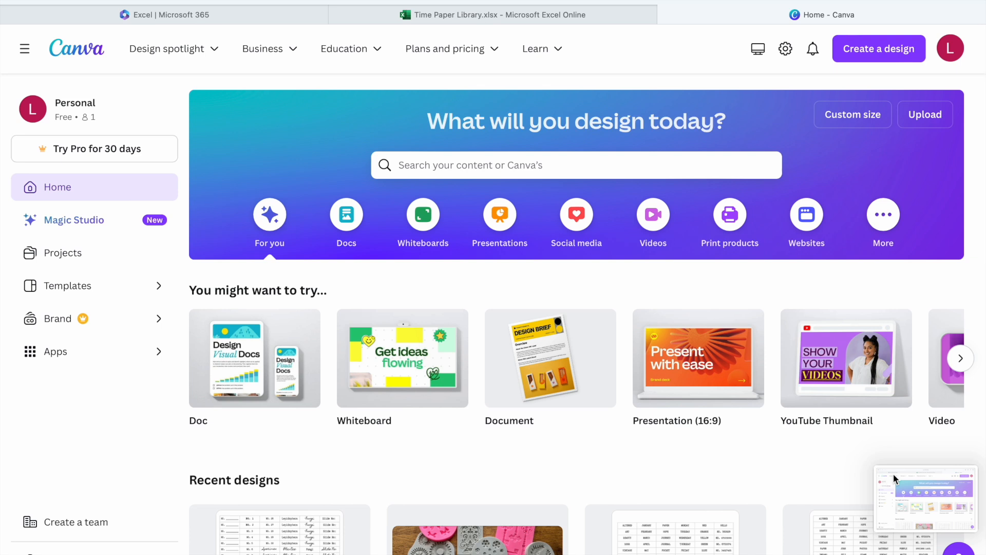
{"action": "right_click", "coordinate": [896, 488]}
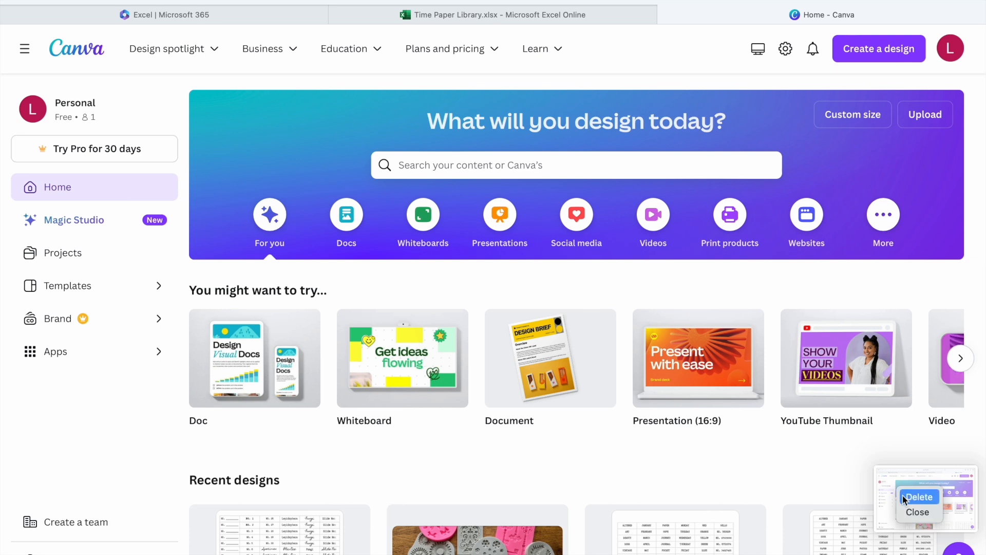
{"action": "left_click", "coordinate": [905, 497]}
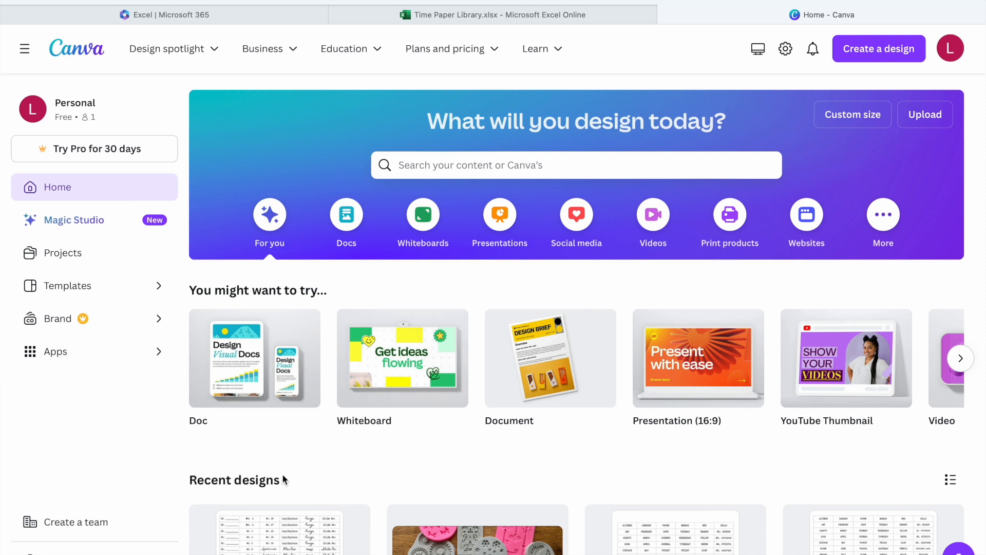
Step: Create a new blank Doc in Canva and turn off bold for its opening text line
{"action": "left_click", "coordinate": [347, 222]}
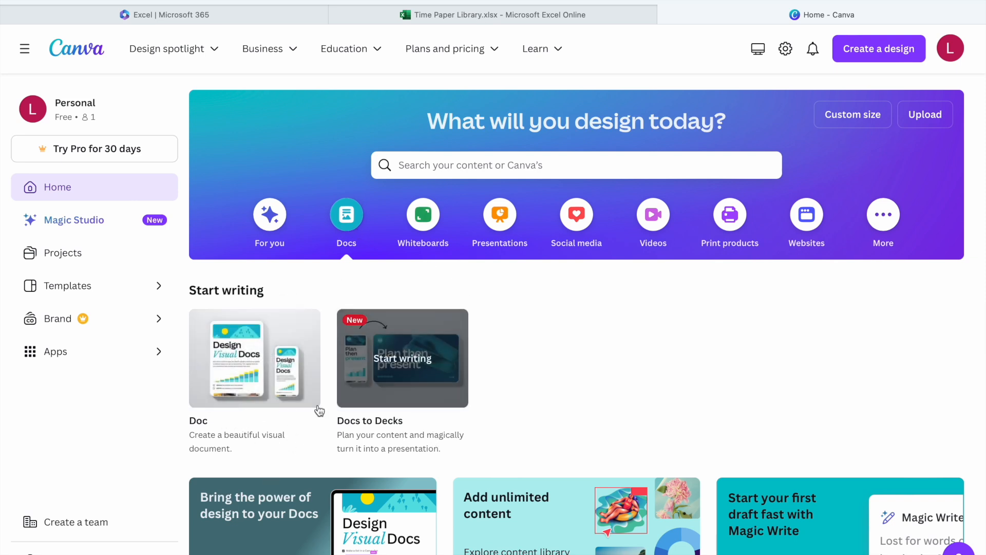
{"action": "left_click", "coordinate": [271, 370]}
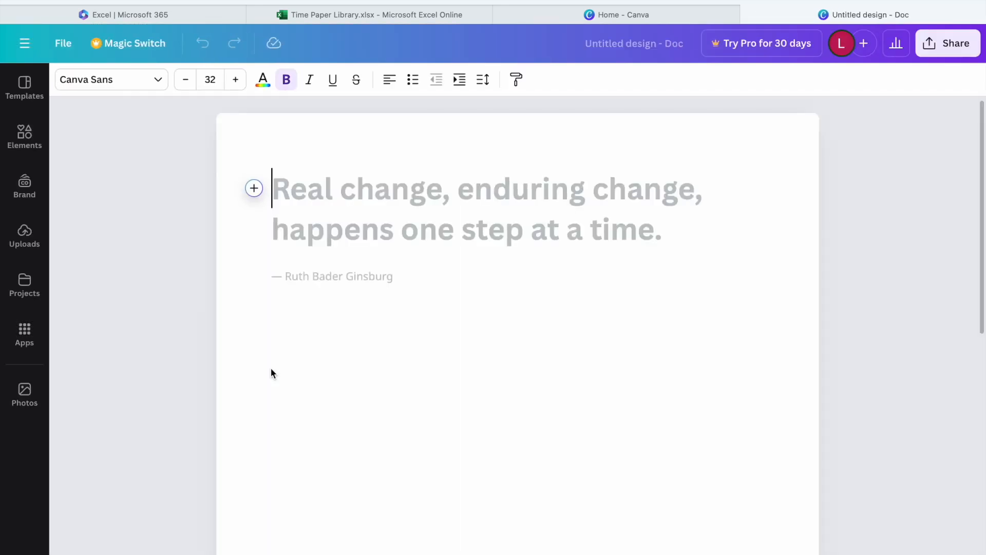
{"action": "left_click", "coordinate": [289, 79]}
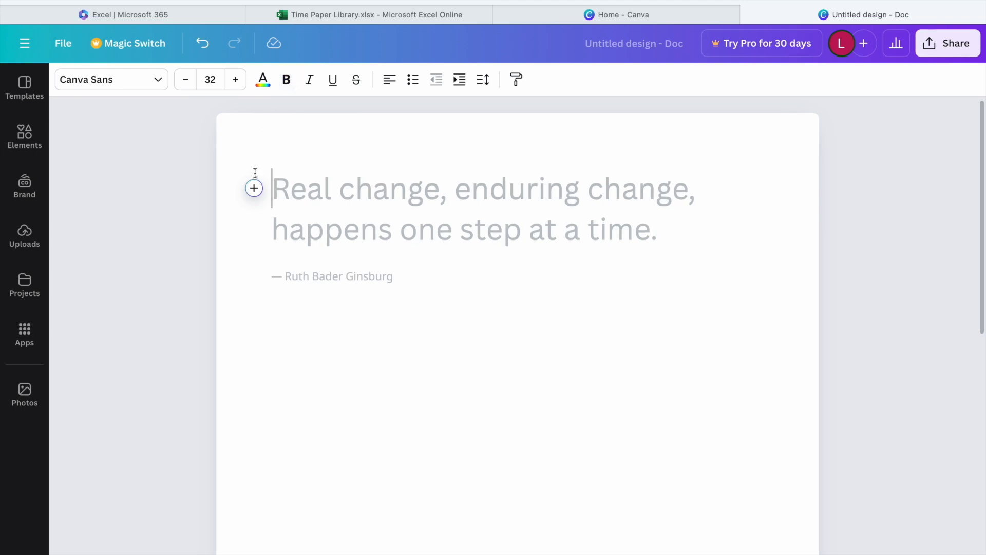
{"action": "left_click", "coordinate": [254, 188]}
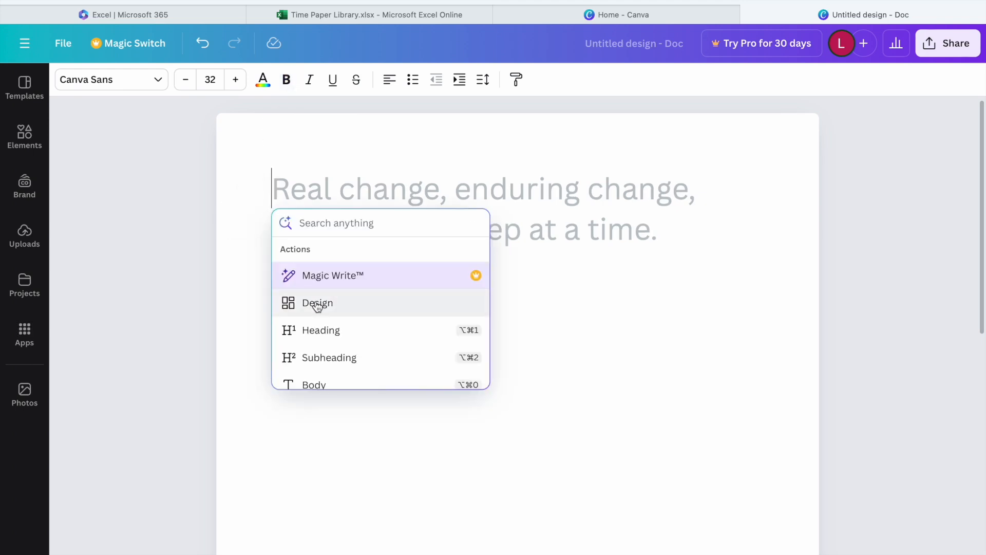
{"action": "scroll", "coordinate": [317, 306], "scroll_direction": "down", "scroll_amount": 3}
{"action": "scroll", "coordinate": [318, 306], "scroll_direction": "up", "scroll_amount": 1}
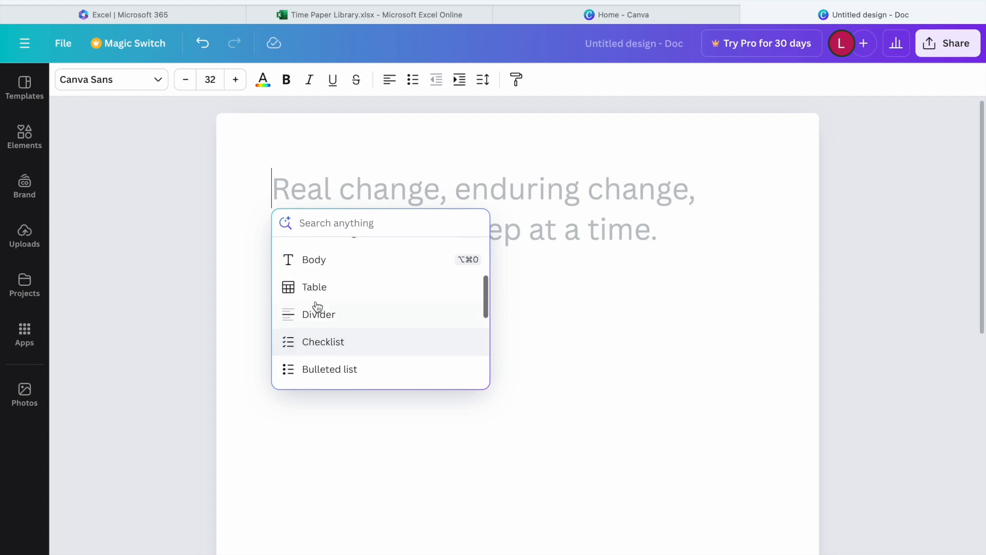
{"action": "left_click", "coordinate": [315, 292]}
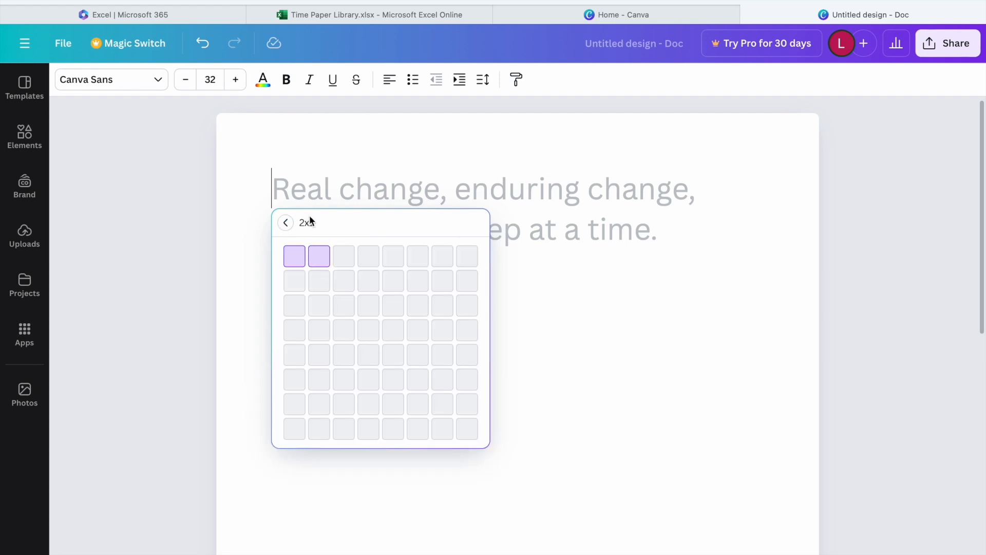
{"action": "left_click", "coordinate": [417, 259]}
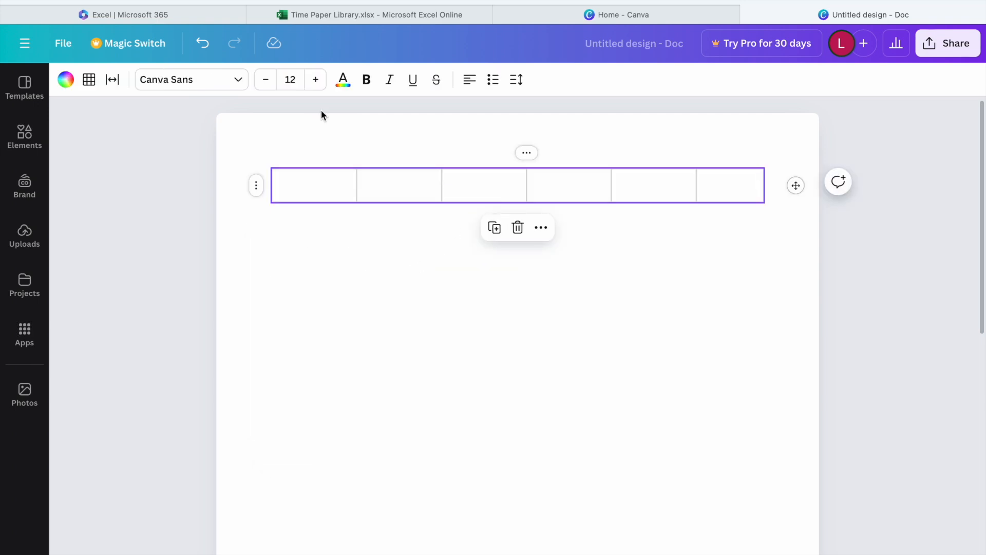
{"action": "left_click", "coordinate": [203, 45]}
Step: Insert a table with six columns and eight rows at the start of the document
{"action": "left_click", "coordinate": [252, 190]}
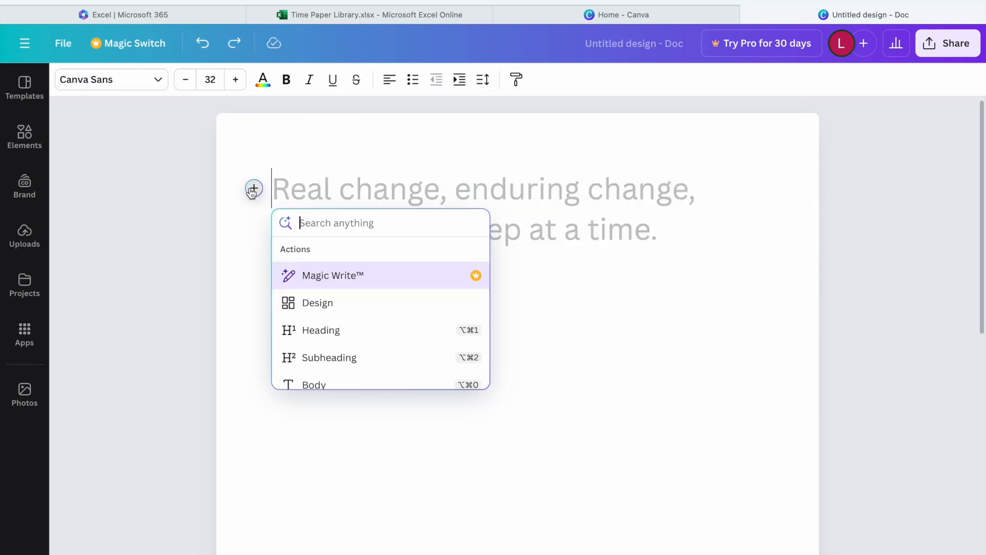
{"action": "scroll", "coordinate": [338, 367], "scroll_direction": "down", "scroll_amount": 3}
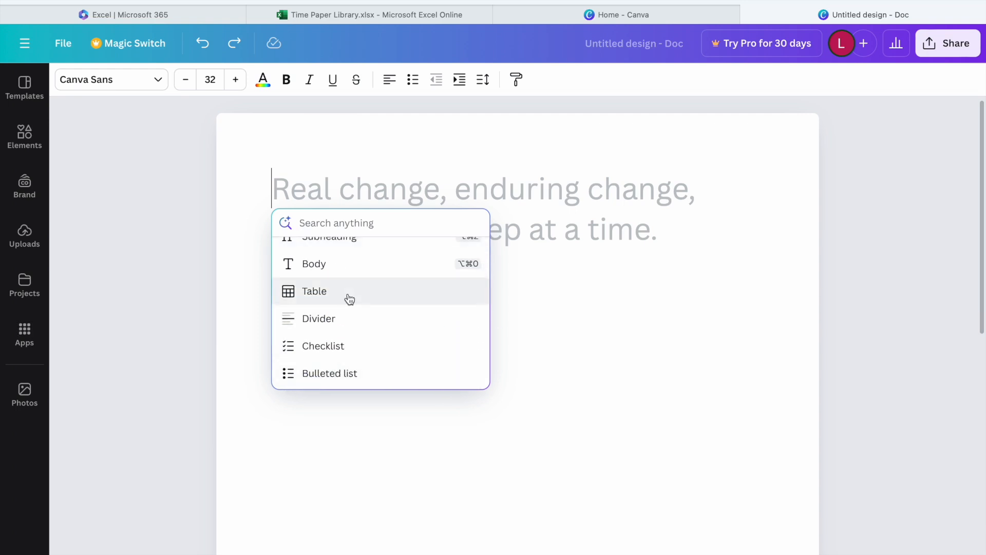
{"action": "left_click", "coordinate": [349, 297]}
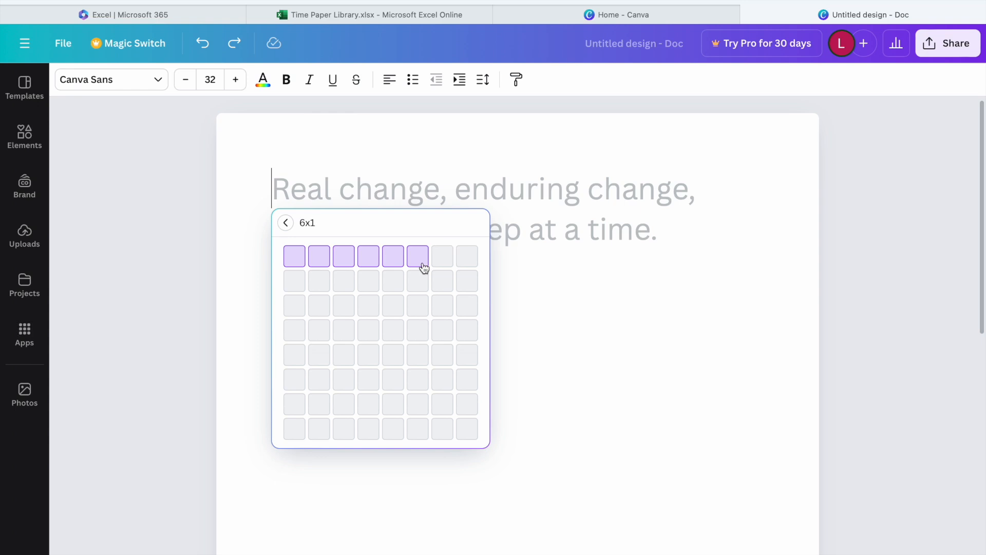
{"action": "left_click", "coordinate": [421, 437]}
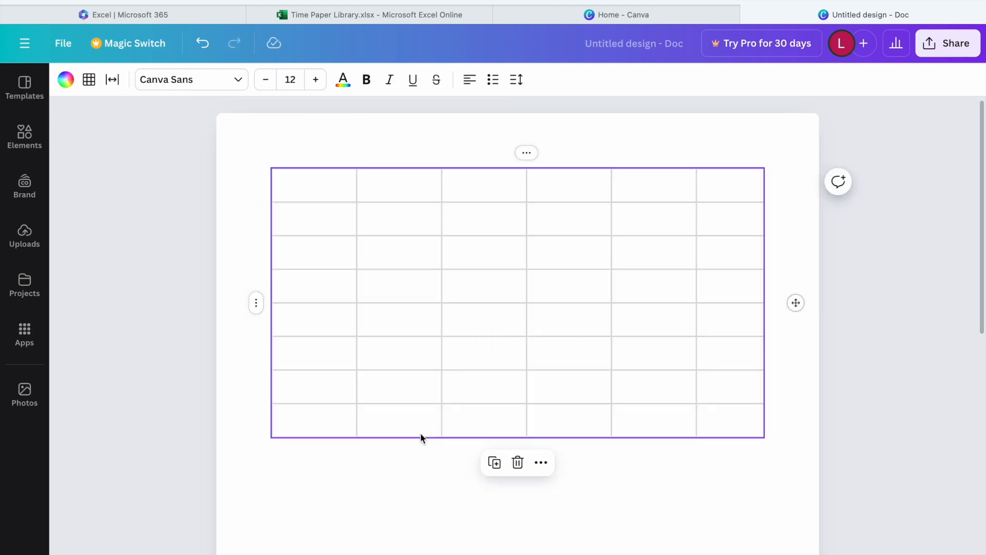
{"action": "left_click", "coordinate": [544, 465]}
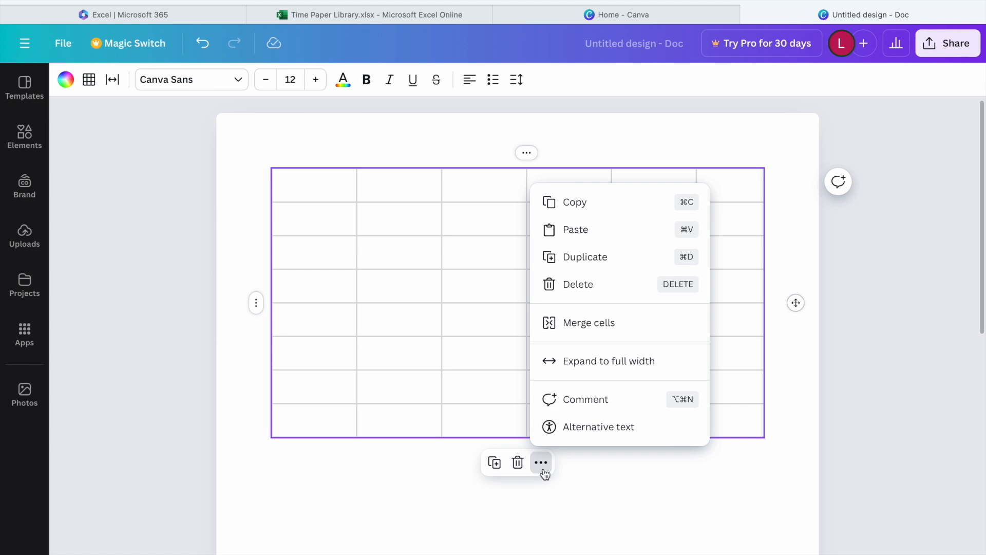
{"action": "left_click", "coordinate": [544, 471]}
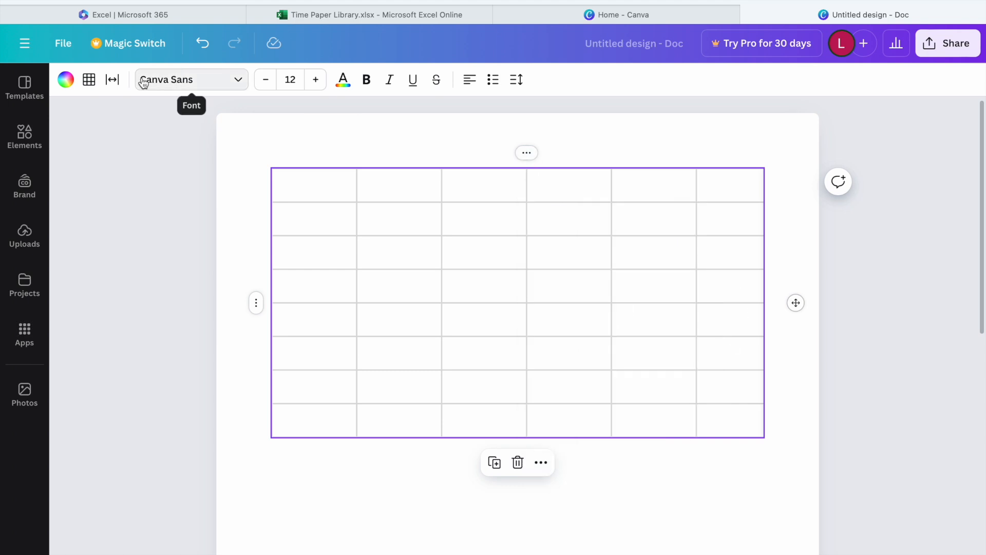
Step: Change all borders of the table to a dotted line style and reduce the border weight
{"action": "left_click", "coordinate": [91, 82]}
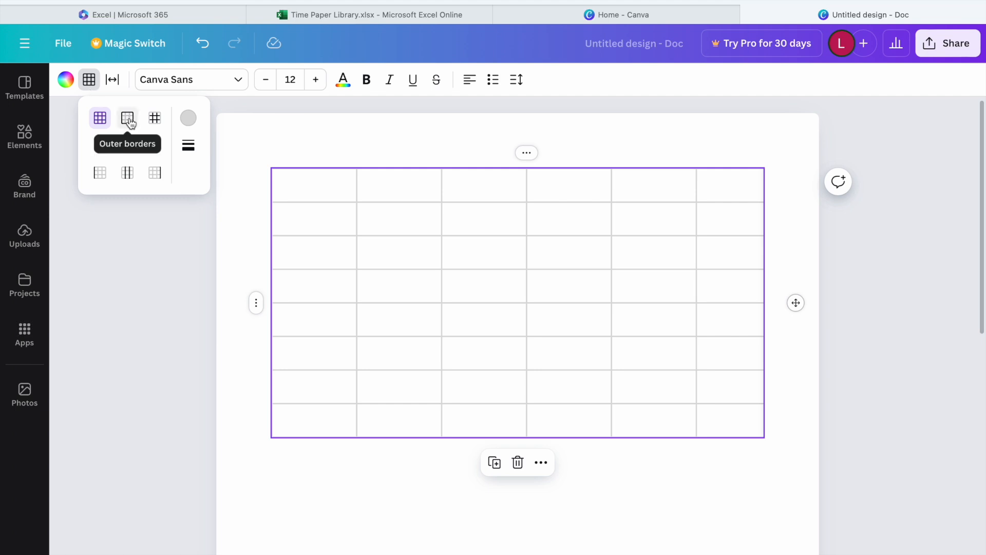
{"action": "left_click", "coordinate": [190, 148]}
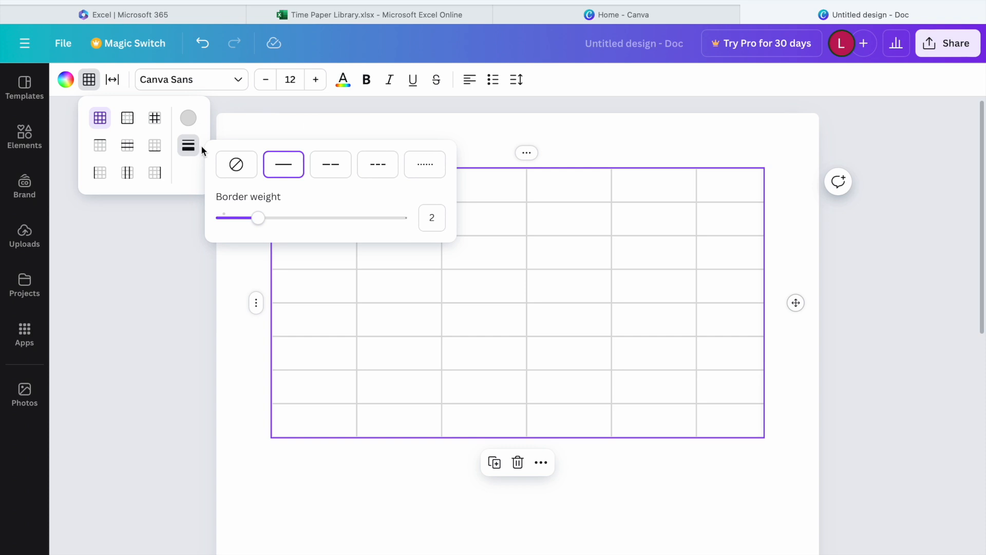
{"action": "left_click", "coordinate": [434, 176]}
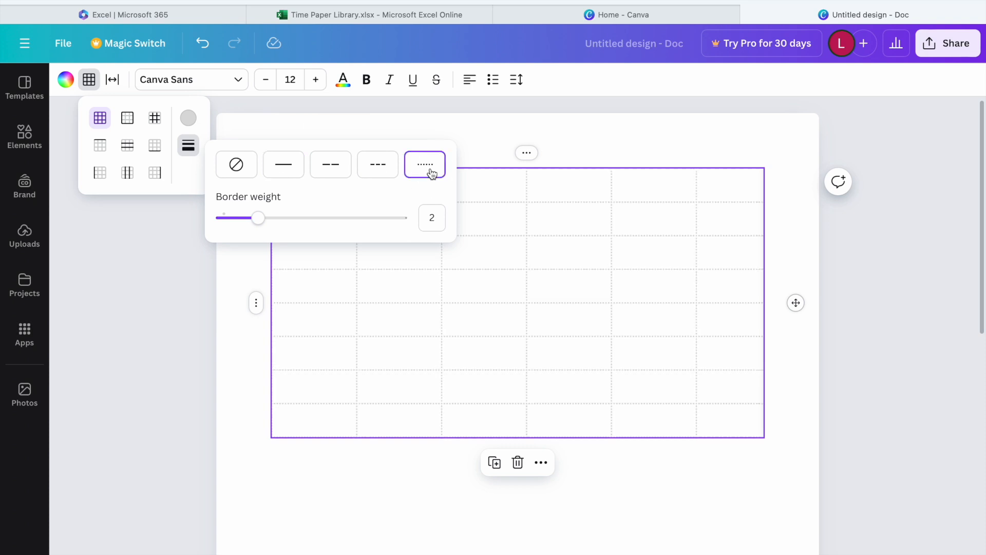
{"action": "left_click_drag", "start_coordinate": [258, 220], "coordinate": [242, 226]}
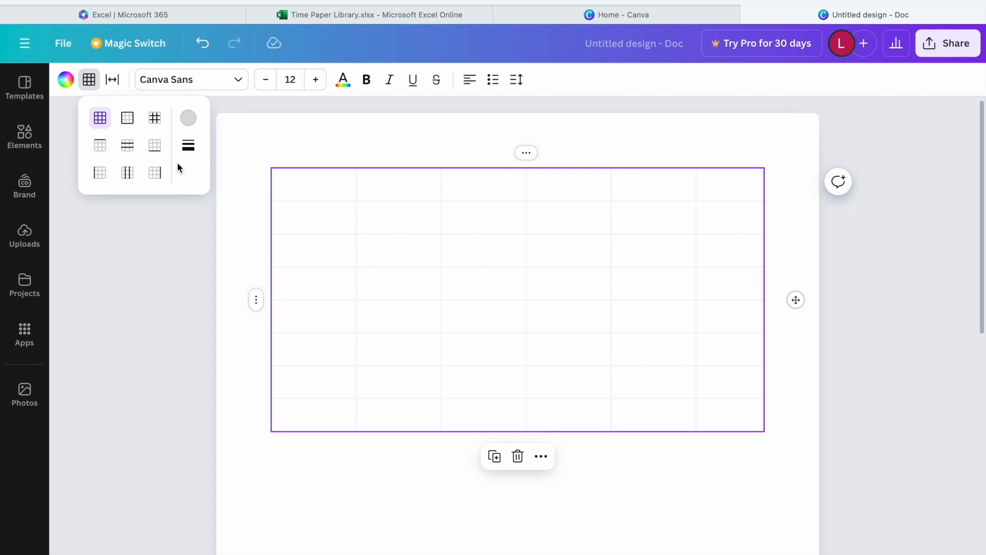
{"action": "left_click", "coordinate": [93, 86]}
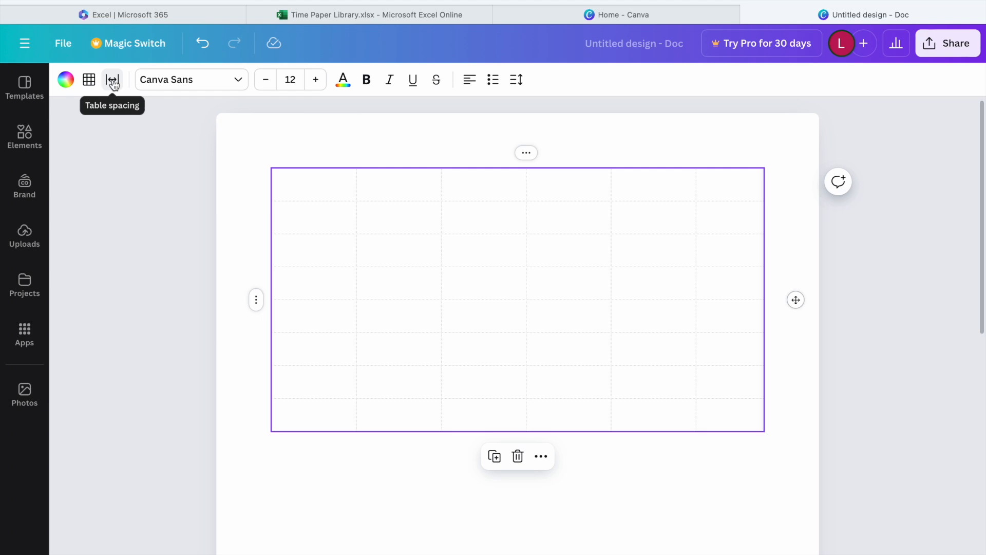
Step: Set the table's cell spacing to 10 and keep the table spacing at 0
{"action": "left_click", "coordinate": [114, 84]}
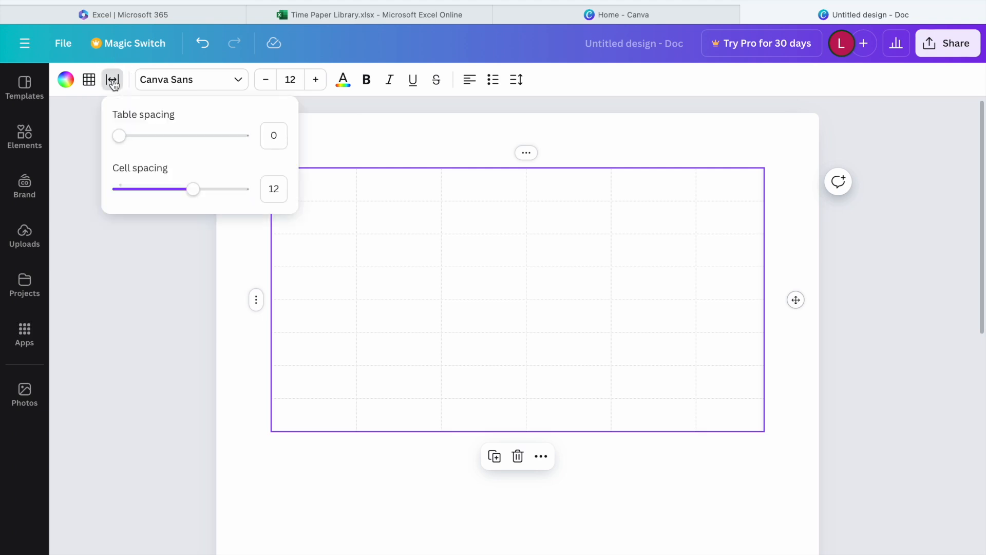
{"action": "mouse_move", "coordinate": [192, 190]}
{"action": "left_mouse_down"}
{"action": "mouse_move", "coordinate": [226, 195]}
{"action": "mouse_move", "coordinate": [182, 191]}
{"action": "left_mouse_up"}
{"action": "mouse_move", "coordinate": [124, 147]}
{"action": "left_mouse_down"}
{"action": "mouse_move", "coordinate": [164, 149]}
{"action": "mouse_move", "coordinate": [106, 141]}
{"action": "left_mouse_up"}
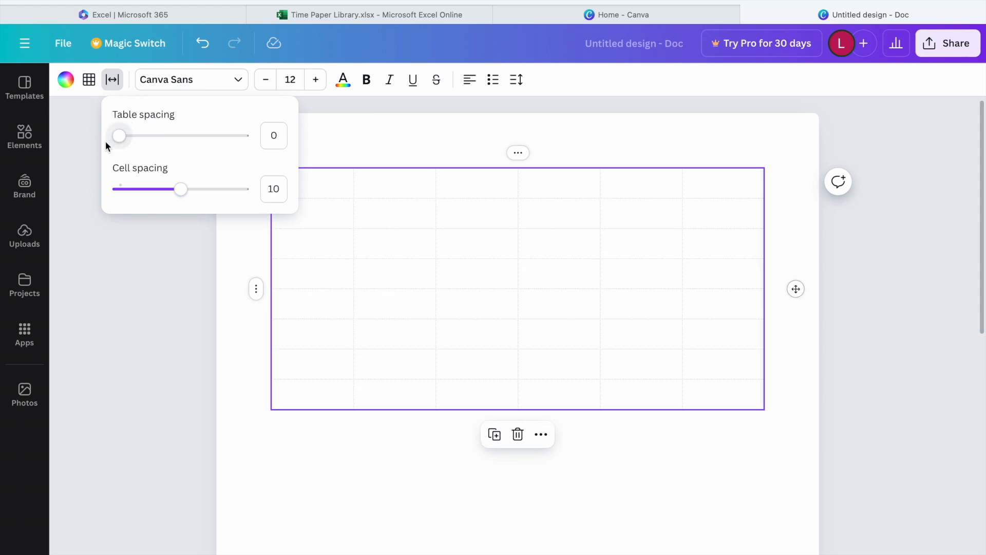
{"action": "left_click", "coordinate": [112, 82]}
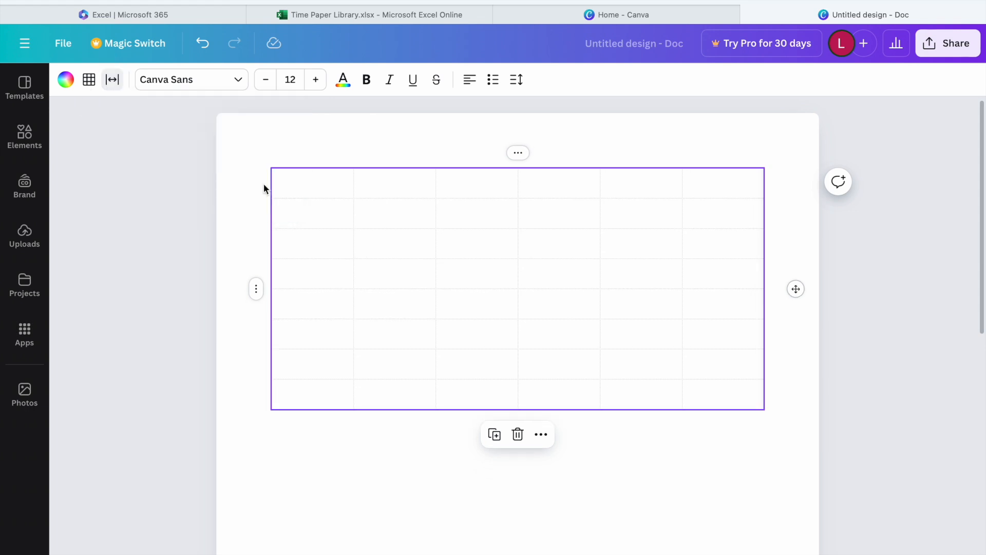
Step: Add two more rows at the end of the table
{"action": "right_click", "coordinate": [581, 404]}
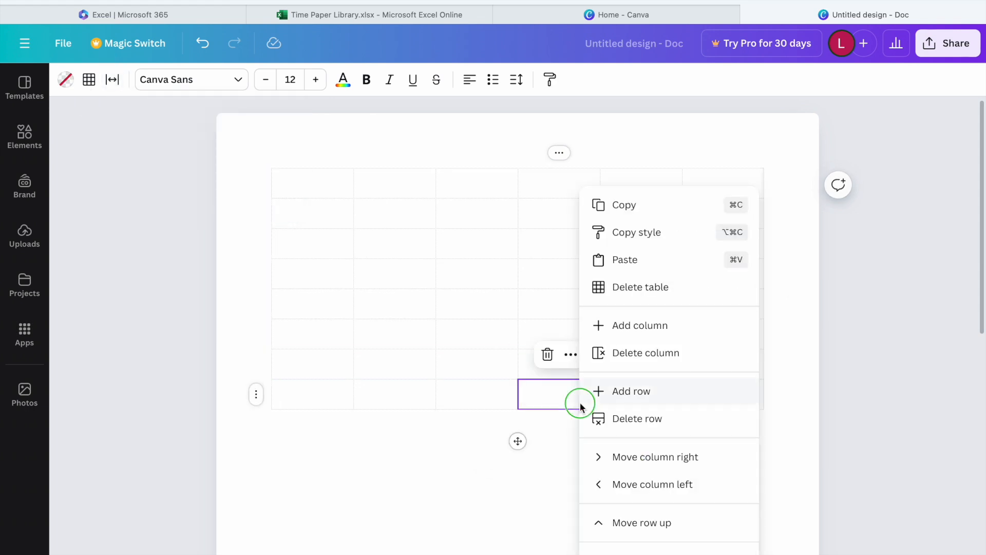
{"action": "left_click", "coordinate": [637, 394]}
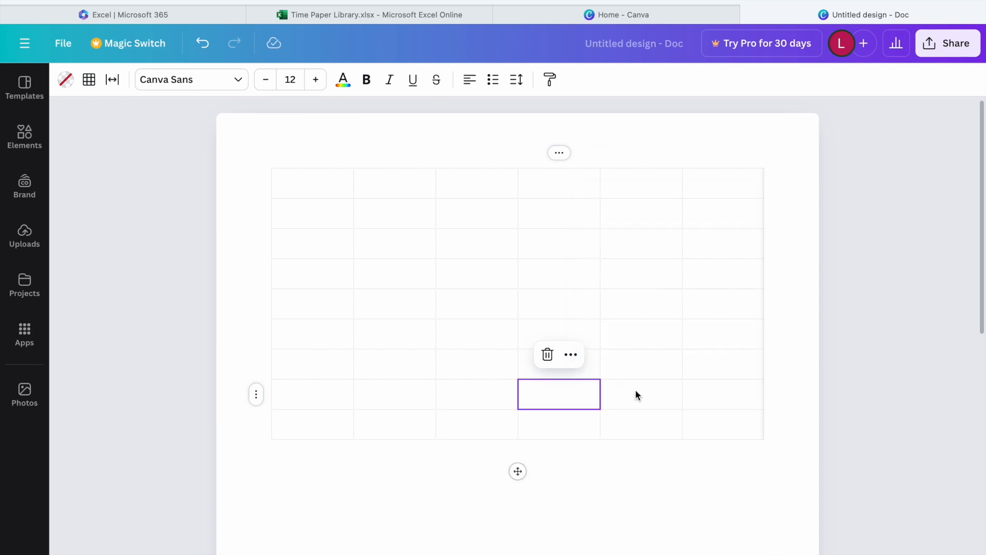
{"action": "right_click", "coordinate": [591, 406]}
{"action": "left_click", "coordinate": [608, 361]}
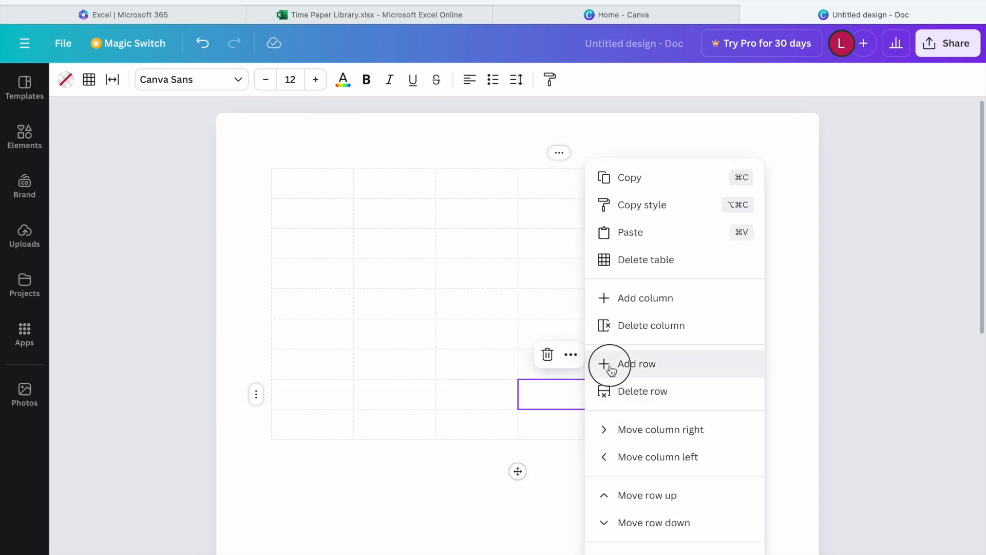
Step: Select the whole table and expand it to full width
{"action": "left_click", "coordinate": [563, 463]}
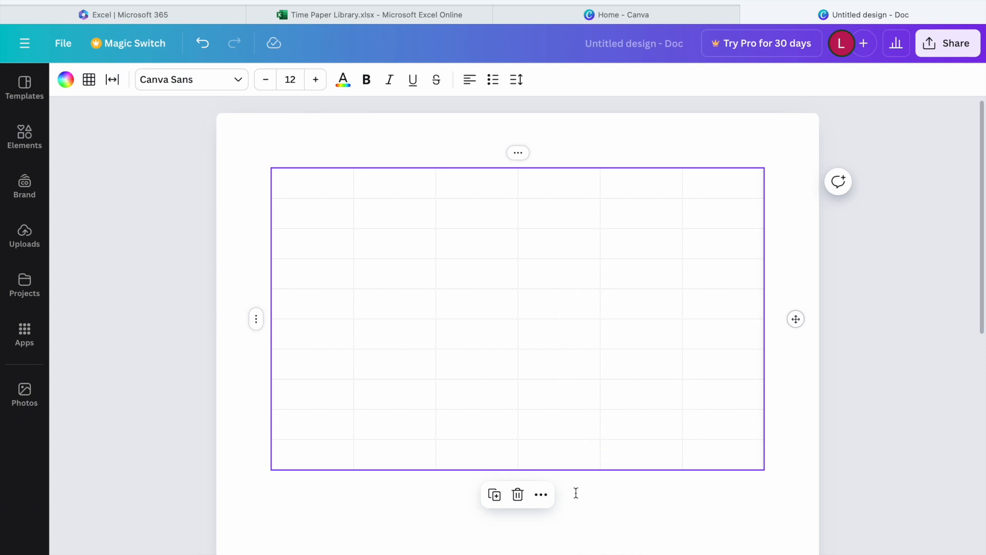
{"action": "left_click", "coordinate": [548, 499]}
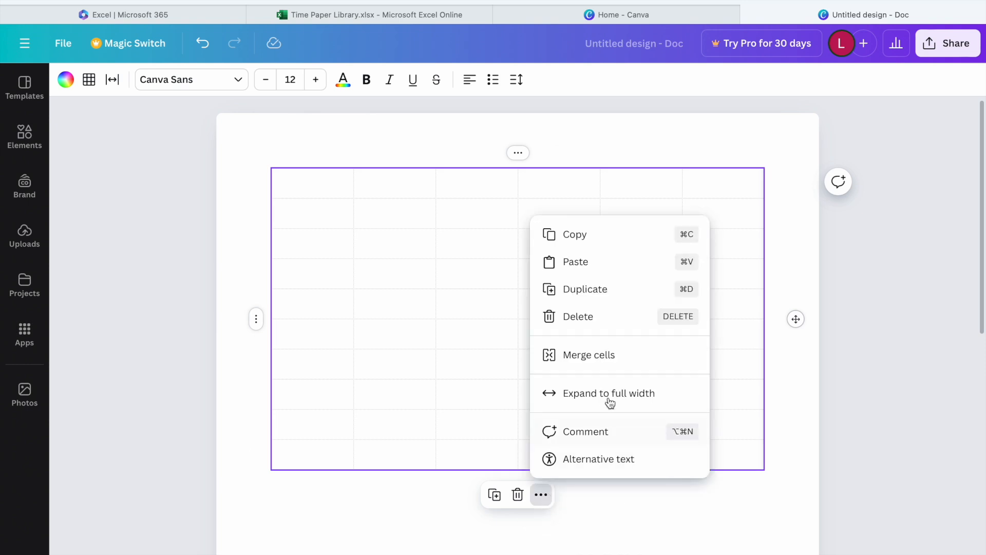
{"action": "left_click", "coordinate": [547, 496]}
{"action": "right_click", "coordinate": [556, 467]}
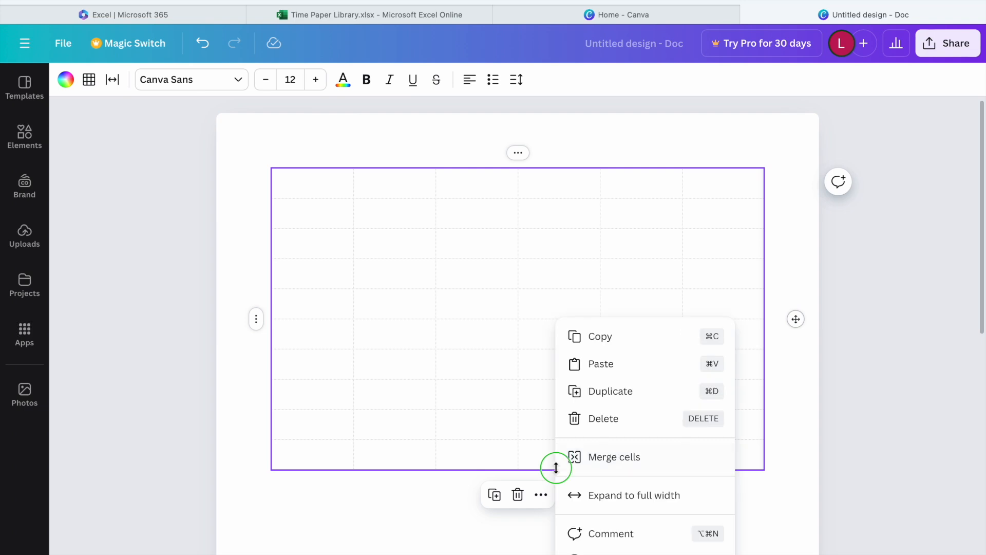
{"action": "left_click", "coordinate": [580, 499]}
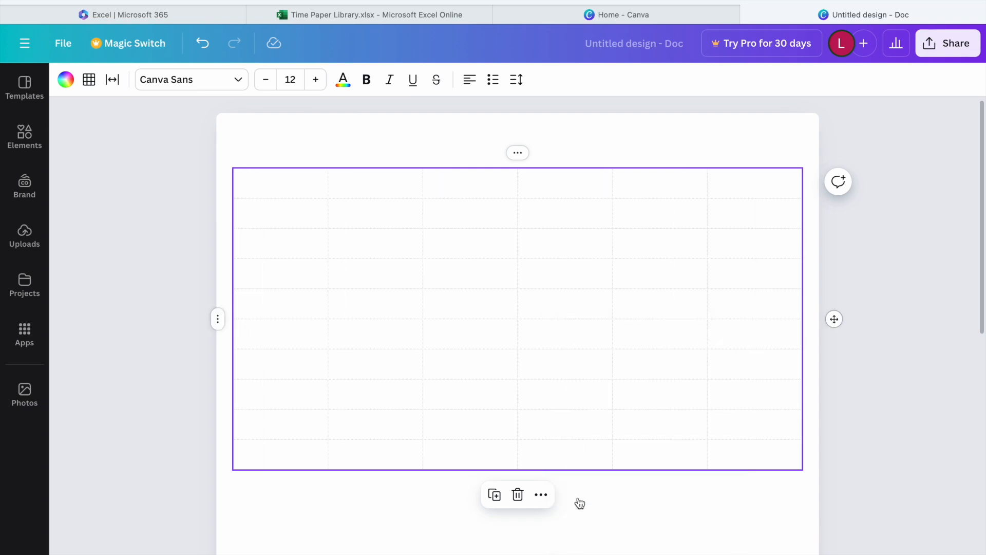
Step: Keep adding rows at the end of the table until it fills the rest of the page
{"action": "right_click", "coordinate": [583, 457]}
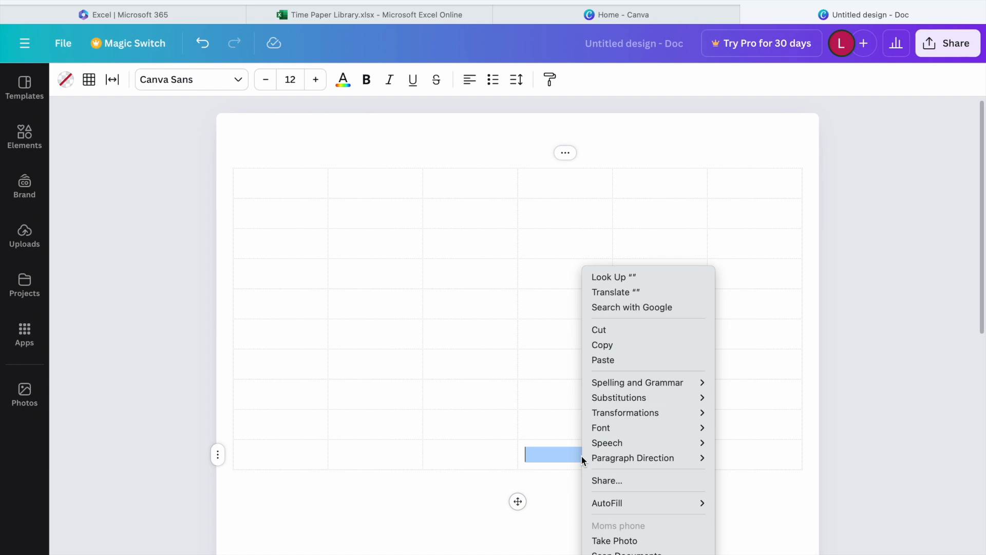
{"action": "left_click", "coordinate": [573, 485]}
{"action": "left_click", "coordinate": [508, 468]}
{"action": "left_click", "coordinate": [507, 461]}
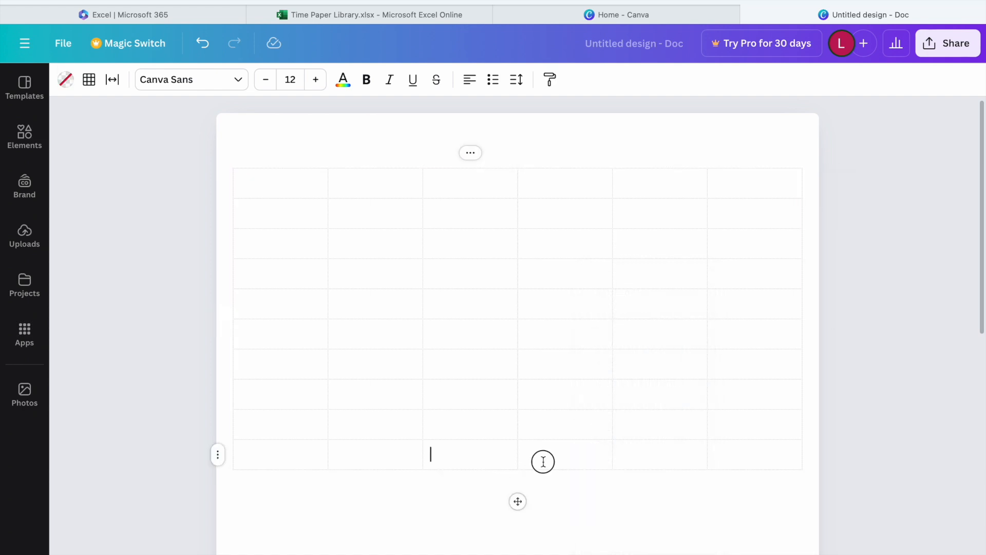
{"action": "left_click", "coordinate": [218, 454]}
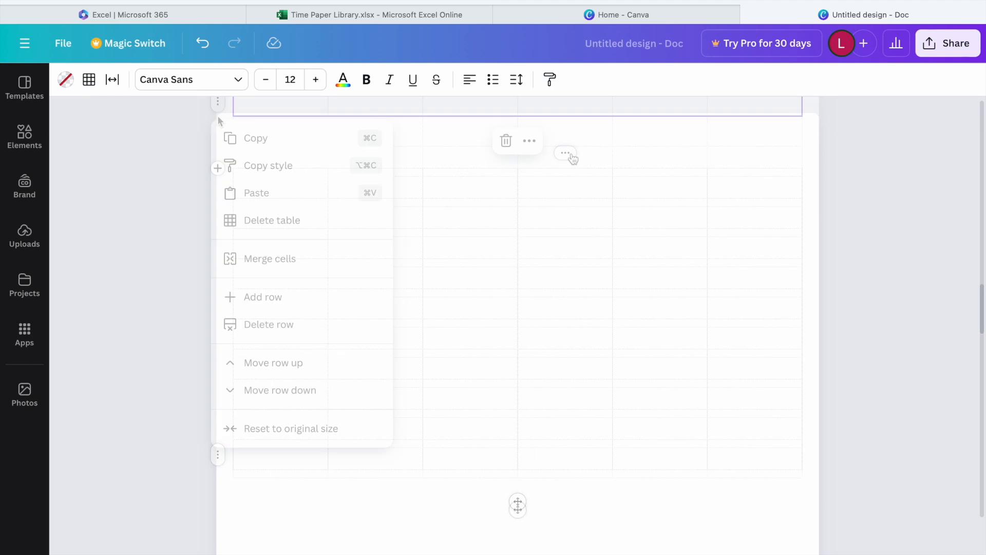
{"action": "left_click", "coordinate": [250, 303]}
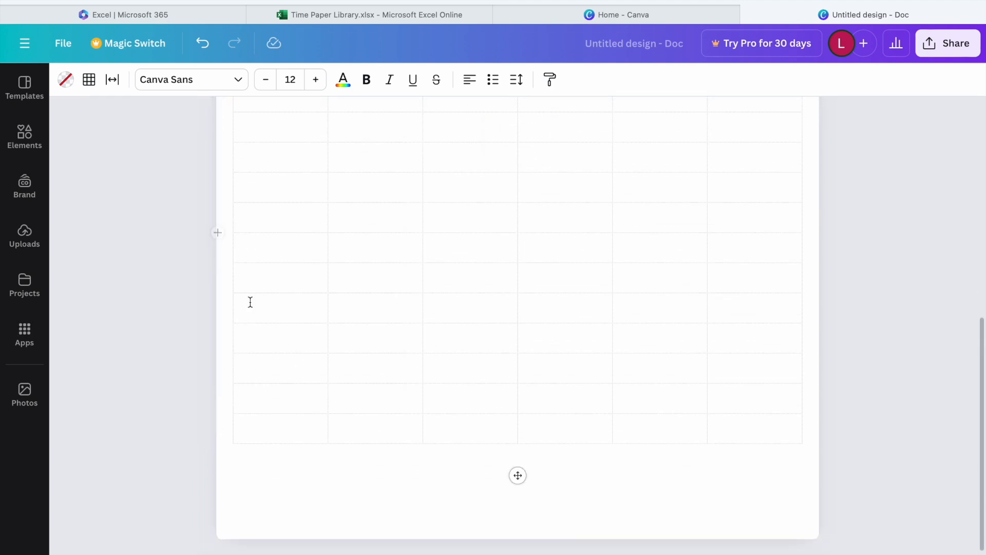
Step: Look through the list of available fonts for one to use in the table
{"action": "scroll", "coordinate": [251, 302], "scroll_direction": "up", "scroll_amount": 2}
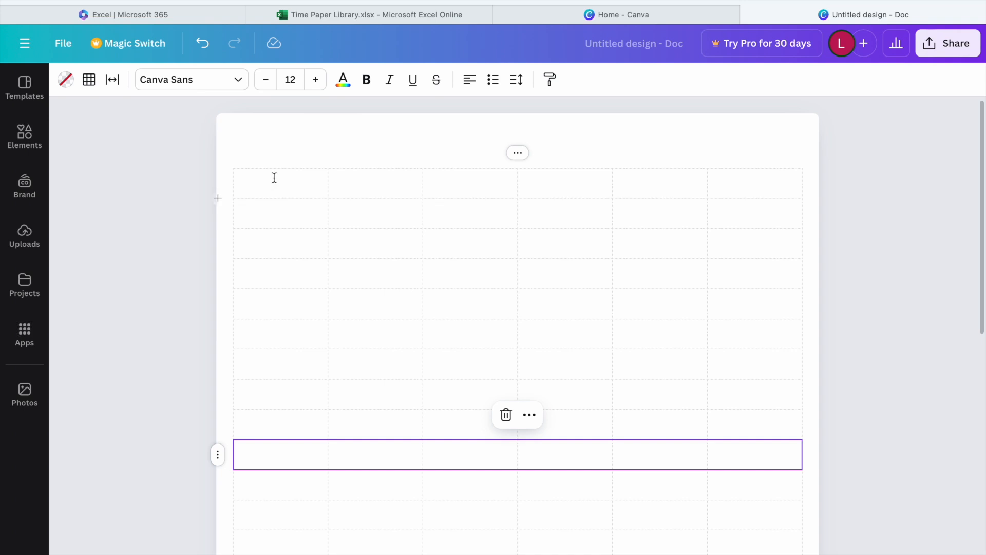
{"action": "left_click", "coordinate": [238, 79]}
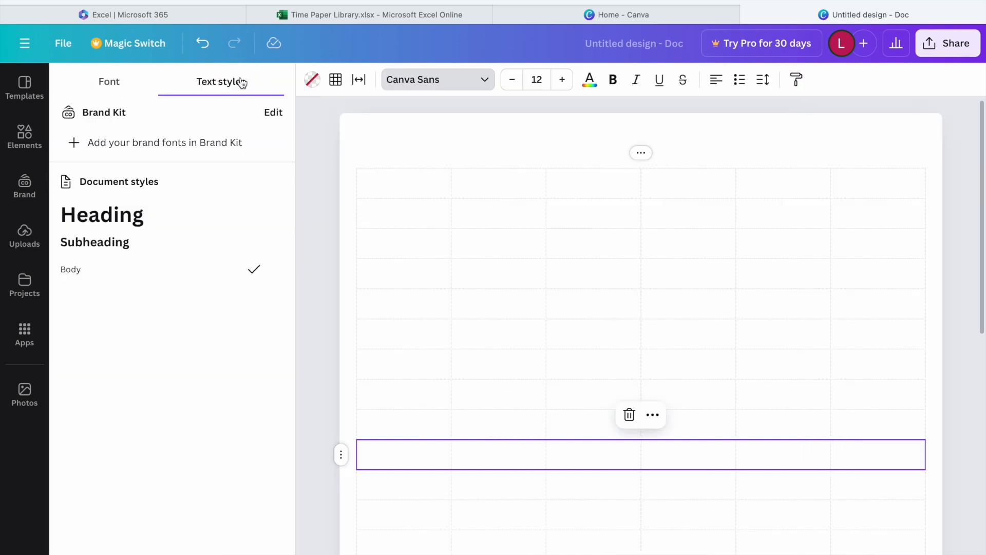
{"action": "left_click", "coordinate": [118, 84]}
{"action": "scroll", "coordinate": [141, 348], "scroll_direction": "down", "scroll_amount": 3}
{"action": "scroll", "coordinate": [144, 352], "scroll_direction": "down", "scroll_amount": 10}
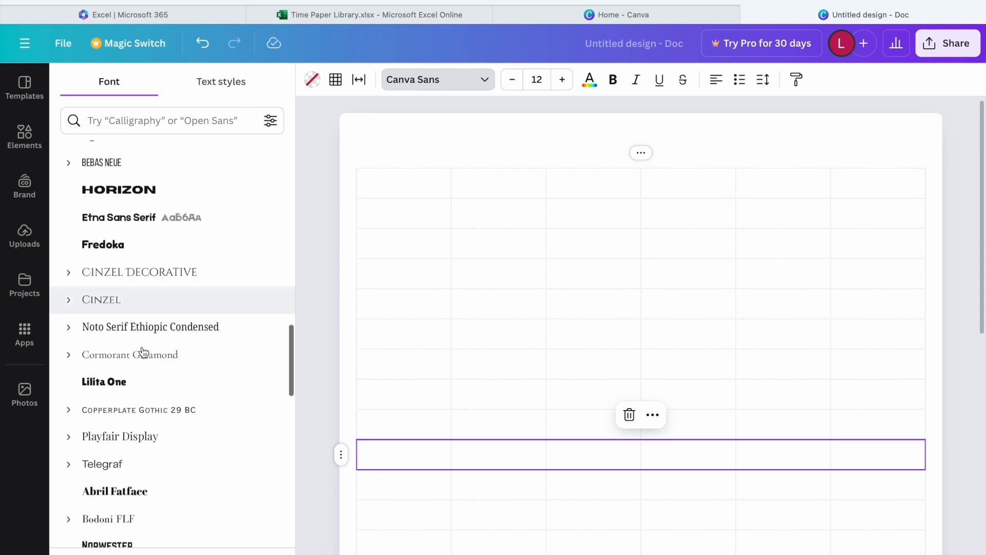
{"action": "scroll", "coordinate": [142, 353], "scroll_direction": "up", "scroll_amount": 5}
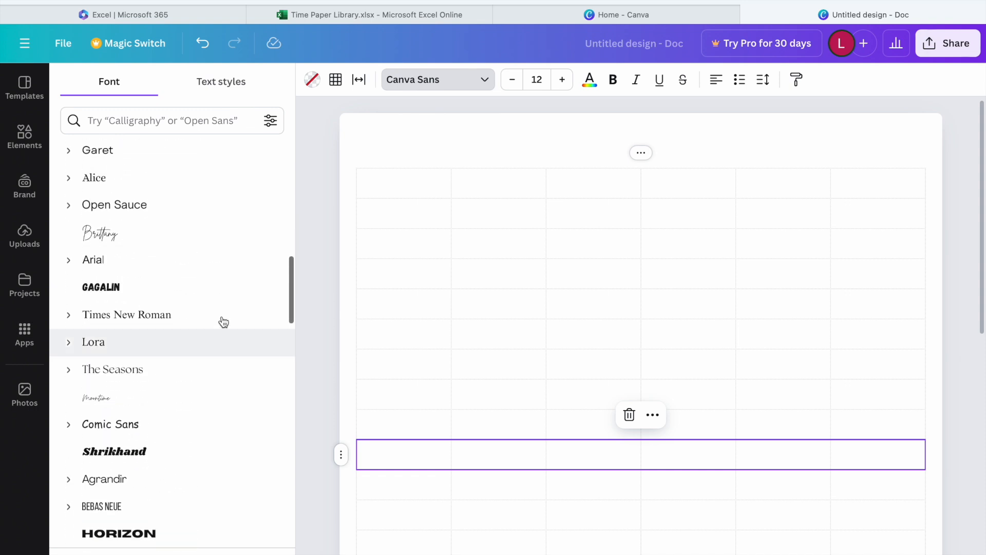
{"action": "left_click_drag", "start_coordinate": [291, 295], "coordinate": [285, 531]}
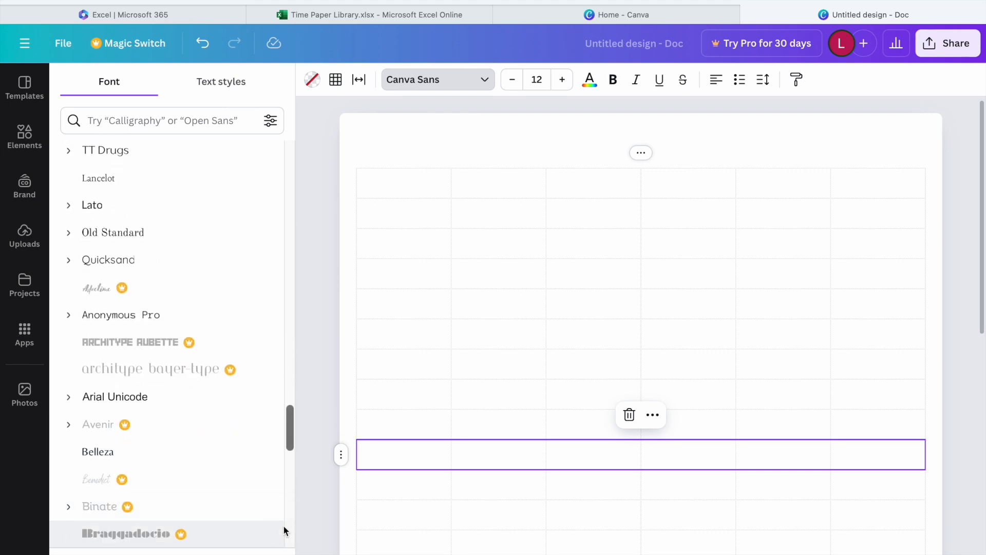
{"action": "left_click_drag", "start_coordinate": [291, 445], "coordinate": [289, 481]}
{"action": "left_click_drag", "start_coordinate": [292, 443], "coordinate": [290, 554]}
{"action": "scroll", "coordinate": [248, 484], "scroll_direction": "down", "scroll_amount": 8}
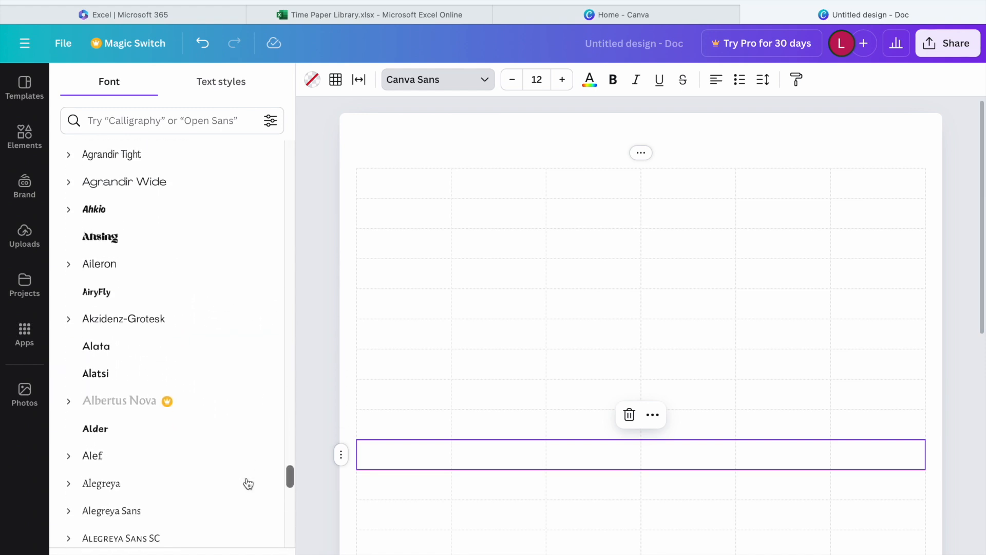
{"action": "scroll", "coordinate": [249, 484], "scroll_direction": "down", "scroll_amount": 10}
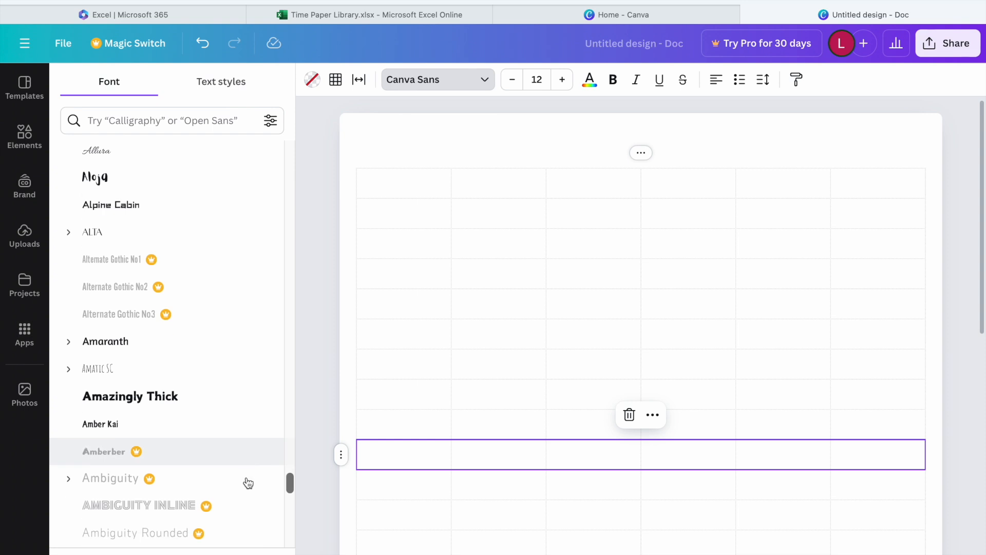
{"action": "scroll", "coordinate": [248, 484], "scroll_direction": "down", "scroll_amount": 5}
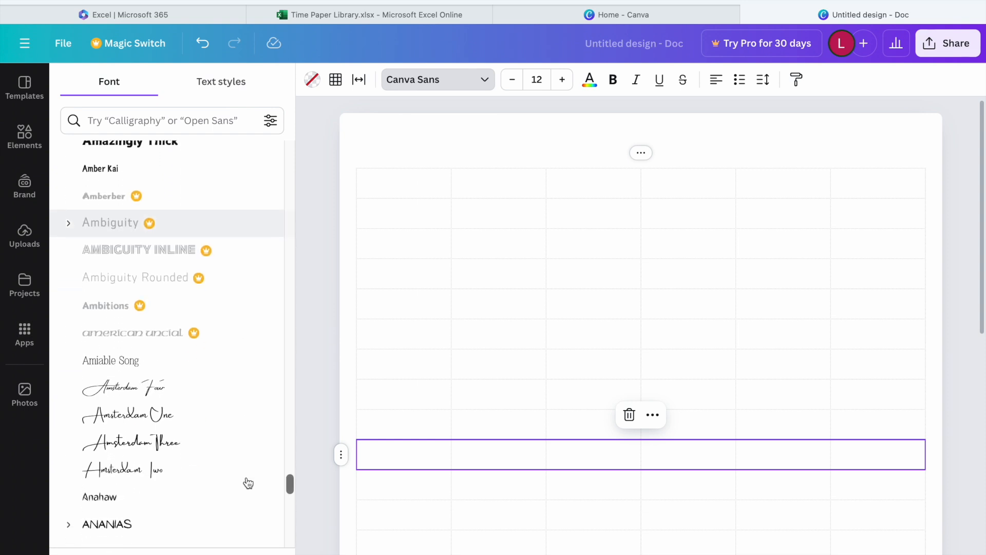
{"action": "scroll", "coordinate": [248, 484], "scroll_direction": "down", "scroll_amount": 4}
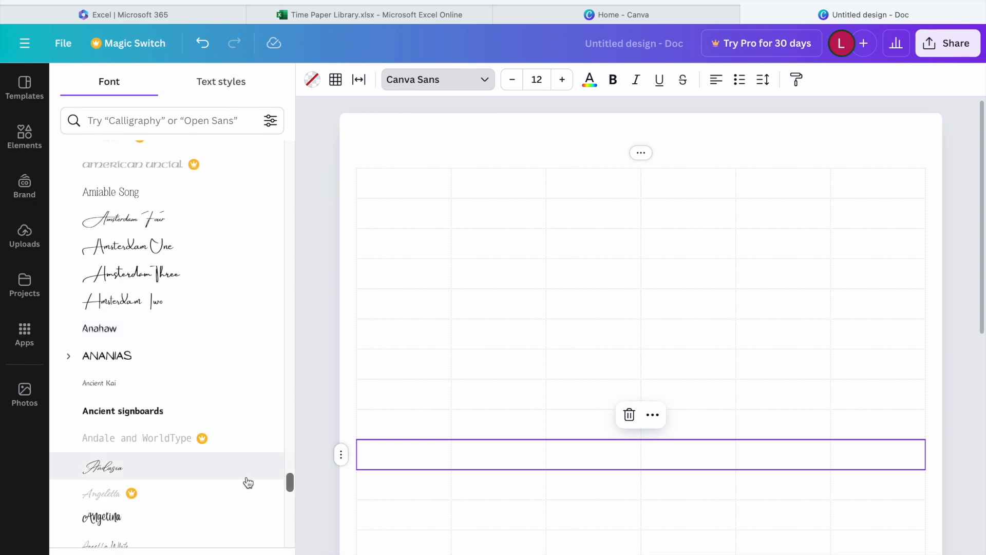
{"action": "scroll", "coordinate": [249, 484], "scroll_direction": "down", "scroll_amount": 6}
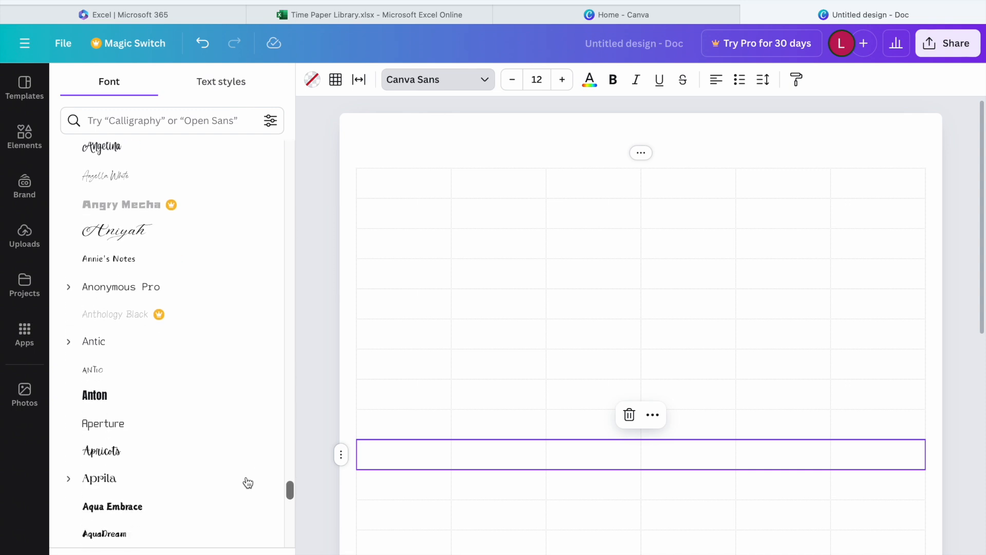
{"action": "scroll", "coordinate": [248, 484], "scroll_direction": "down", "scroll_amount": 10}
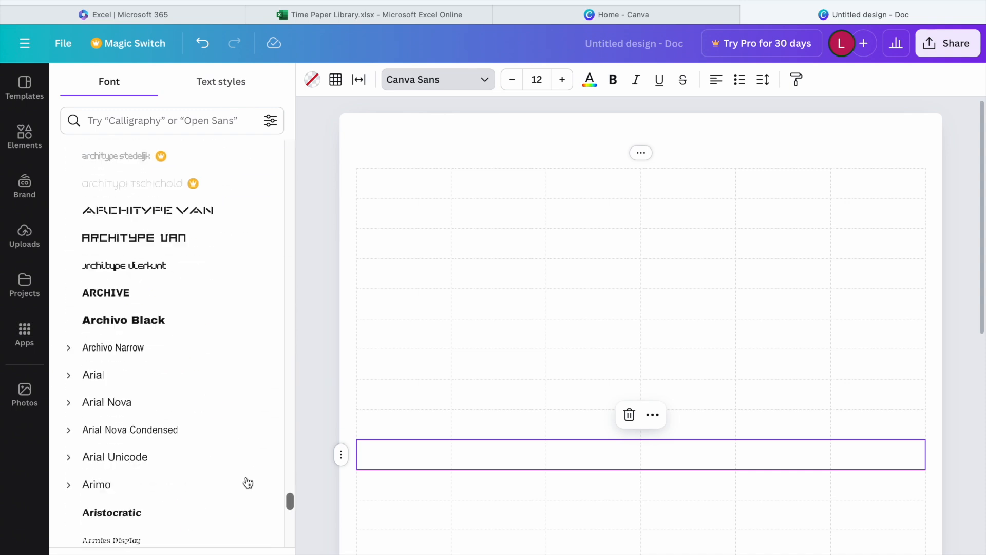
{"action": "scroll", "coordinate": [248, 484], "scroll_direction": "down", "scroll_amount": 10}
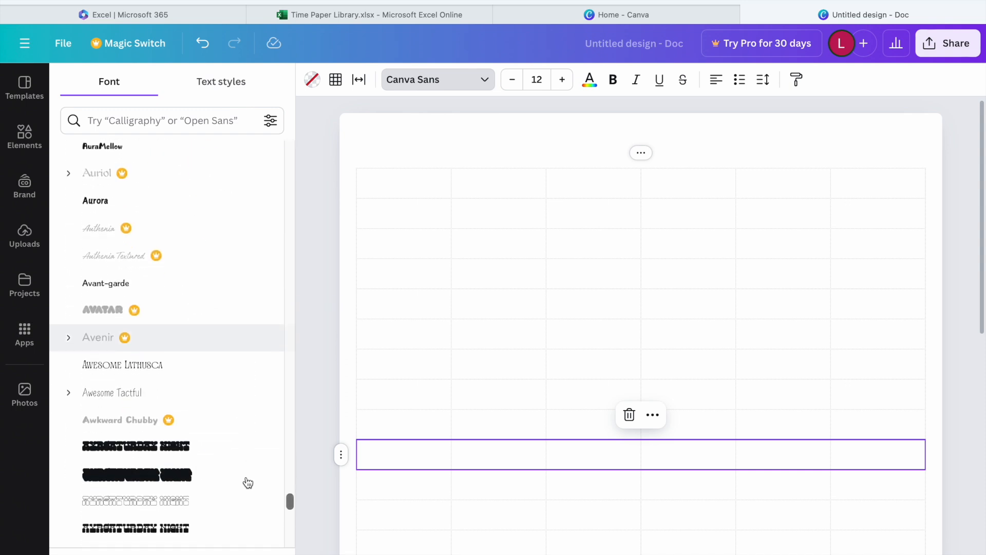
{"action": "scroll", "coordinate": [249, 484], "scroll_direction": "down", "scroll_amount": 8}
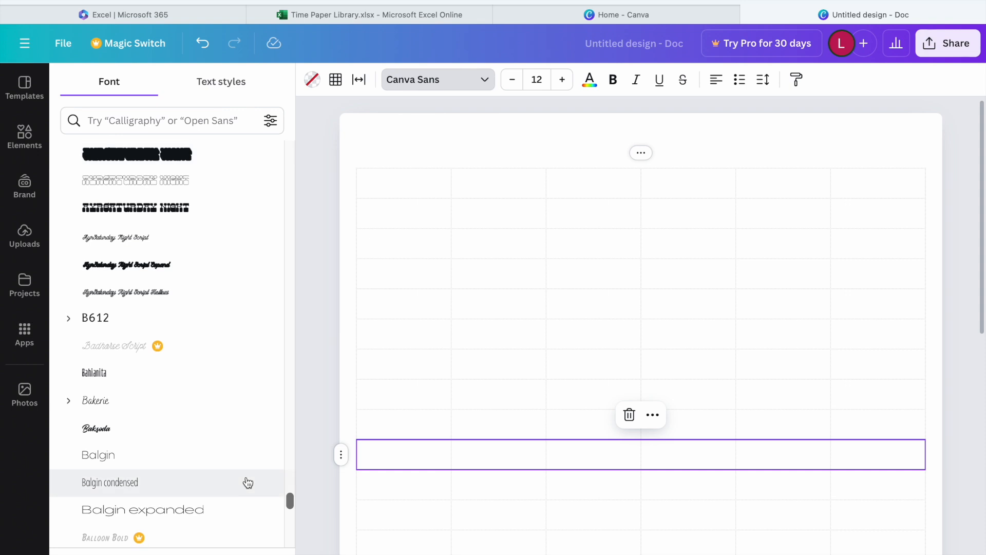
{"action": "scroll", "coordinate": [248, 483], "scroll_direction": "down", "scroll_amount": 10}
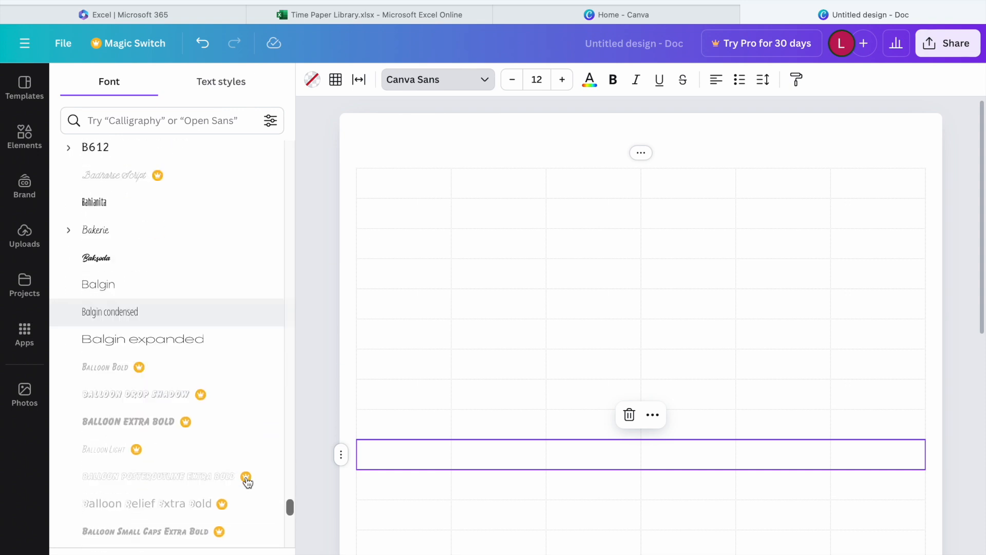
{"action": "scroll", "coordinate": [248, 483], "scroll_direction": "down", "scroll_amount": 10}
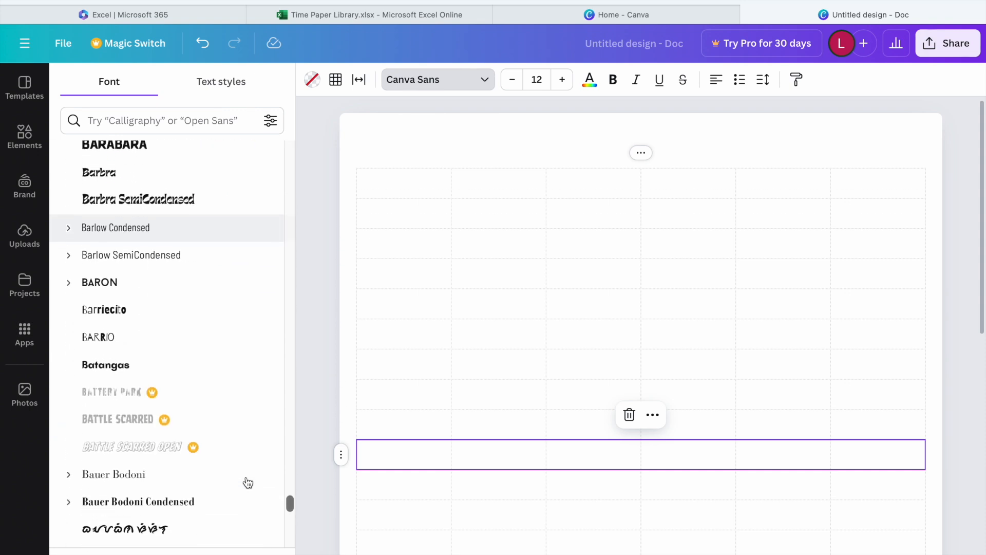
{"action": "scroll", "coordinate": [248, 483], "scroll_direction": "down", "scroll_amount": 5}
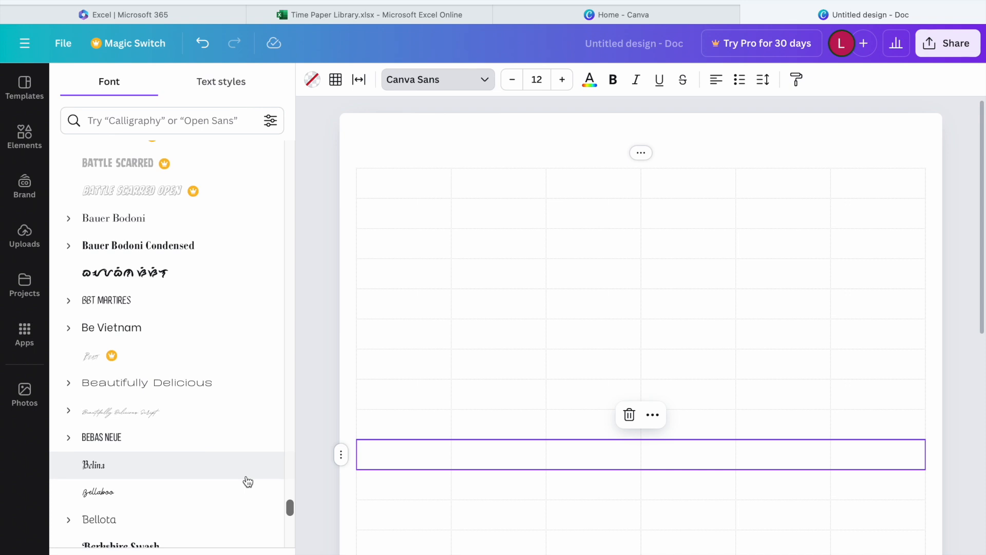
{"action": "scroll", "coordinate": [248, 482], "scroll_direction": "down", "scroll_amount": 5}
{"action": "scroll", "coordinate": [248, 482], "scroll_direction": "down", "scroll_amount": 10}
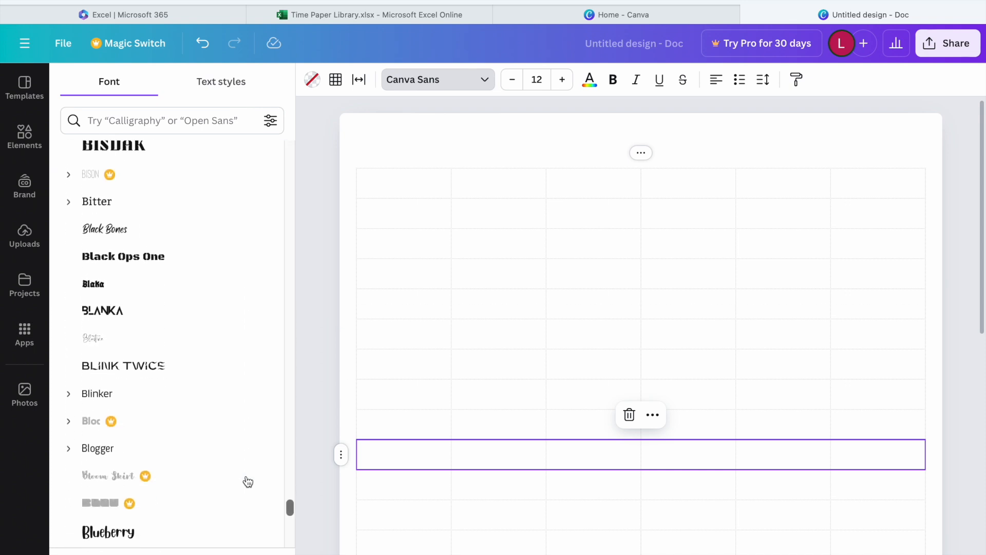
{"action": "scroll", "coordinate": [248, 482], "scroll_direction": "down", "scroll_amount": 15}
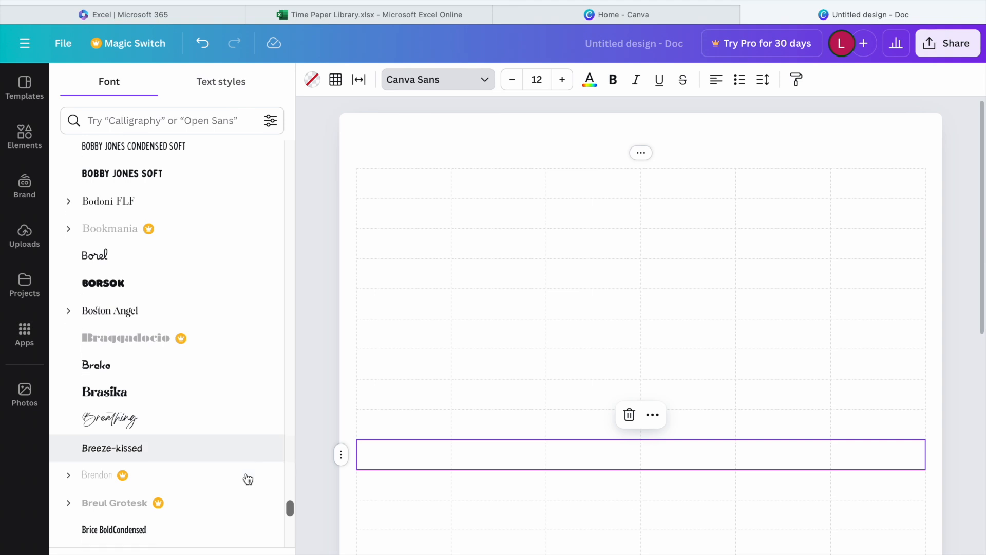
{"action": "scroll", "coordinate": [248, 479], "scroll_direction": "down", "scroll_amount": 15}
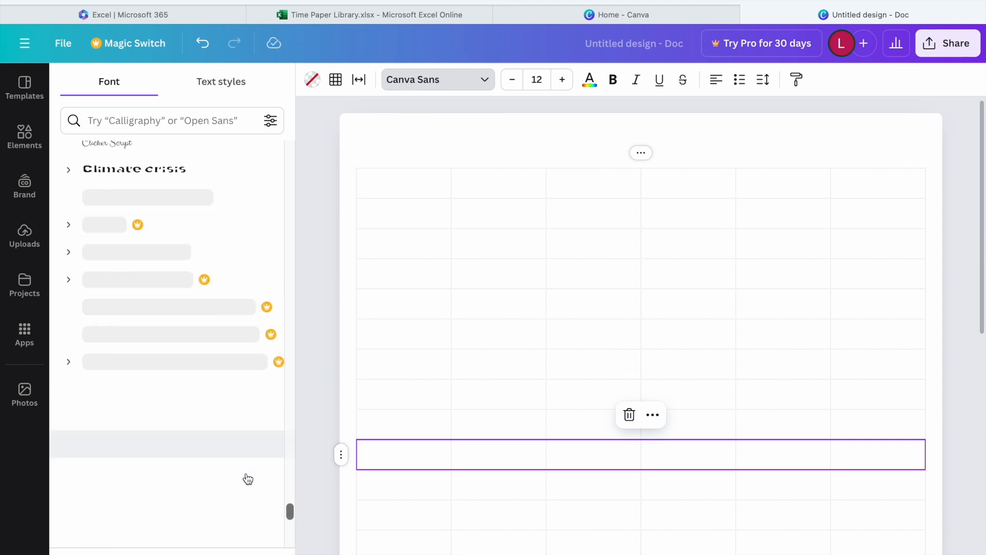
{"action": "scroll", "coordinate": [249, 479], "scroll_direction": "down", "scroll_amount": 10}
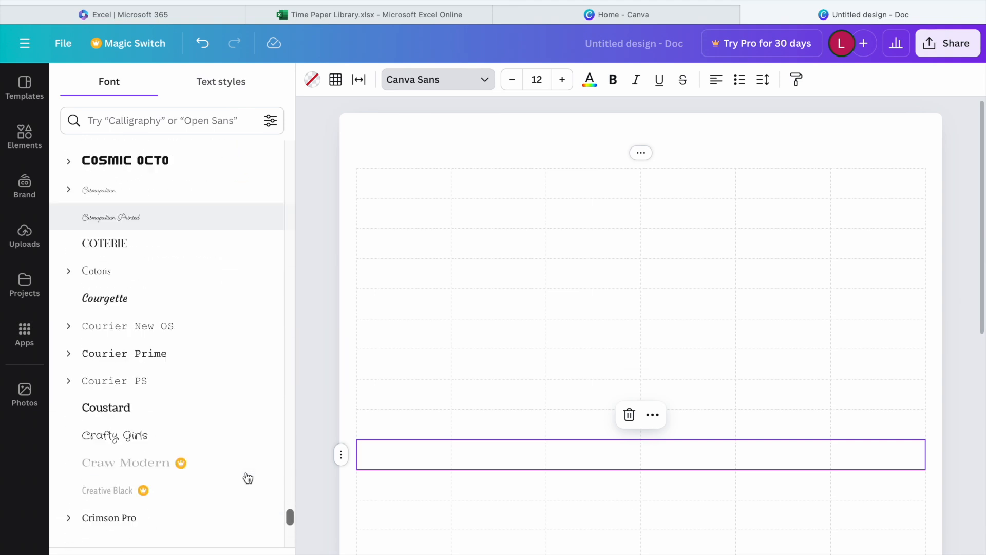
{"action": "scroll", "coordinate": [248, 478], "scroll_direction": "down", "scroll_amount": 5}
{"action": "scroll", "coordinate": [248, 477], "scroll_direction": "down", "scroll_amount": 10}
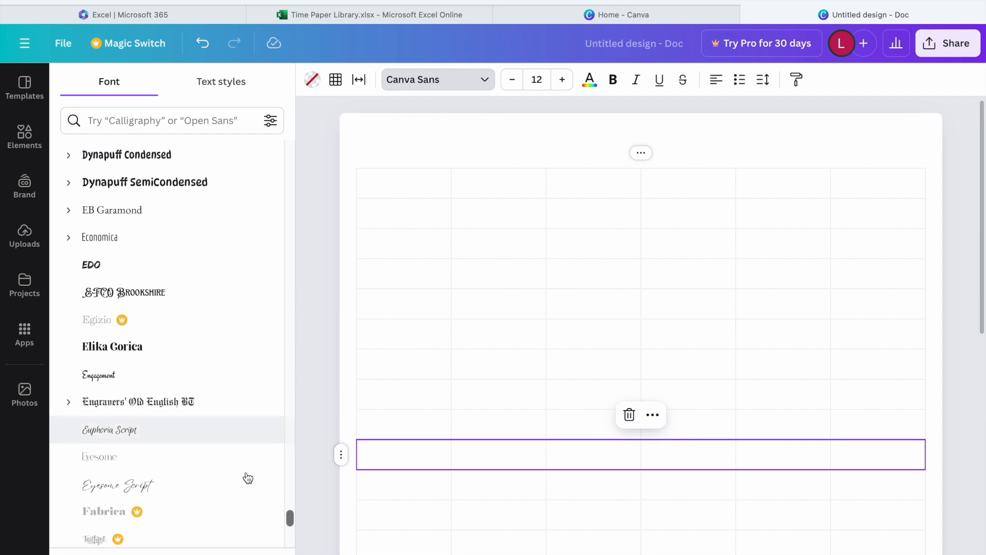
{"action": "scroll", "coordinate": [249, 478], "scroll_direction": "down", "scroll_amount": 10}
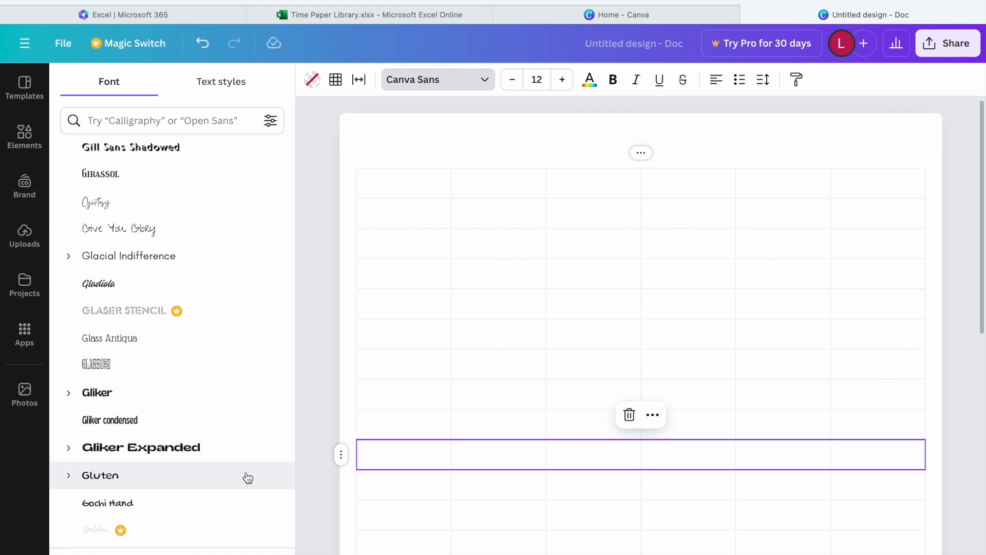
{"action": "scroll", "coordinate": [248, 478], "scroll_direction": "down", "scroll_amount": 6}
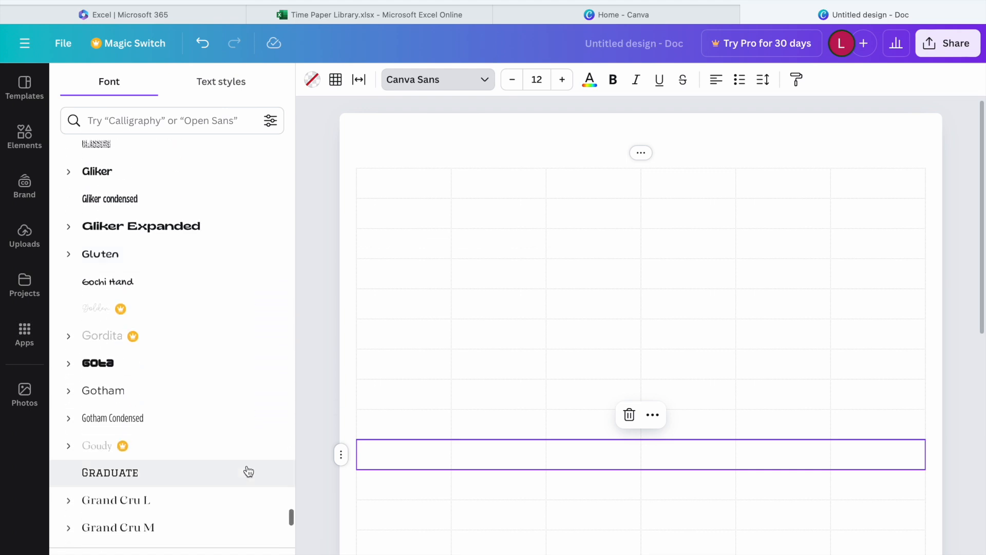
{"action": "scroll", "coordinate": [250, 463], "scroll_direction": "down", "scroll_amount": 5}
{"action": "scroll", "coordinate": [249, 463], "scroll_direction": "down", "scroll_amount": 4}
{"action": "scroll", "coordinate": [249, 462], "scroll_direction": "down", "scroll_amount": 12}
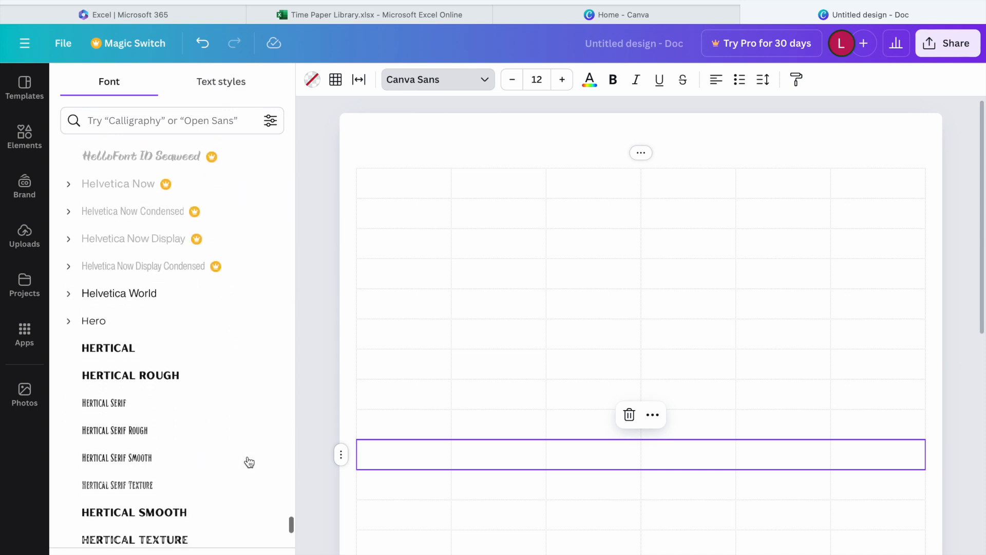
Step: Continue through the alphabetical font list, comparing the typefaces from H to M
{"action": "scroll", "coordinate": [249, 462], "scroll_direction": "down", "scroll_amount": 5}
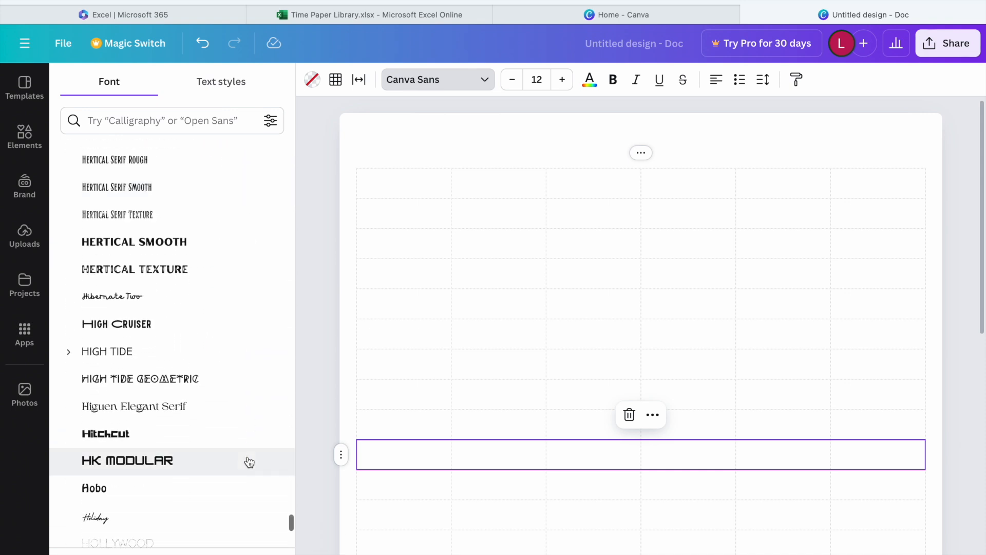
{"action": "scroll", "coordinate": [249, 462], "scroll_direction": "down", "scroll_amount": 4}
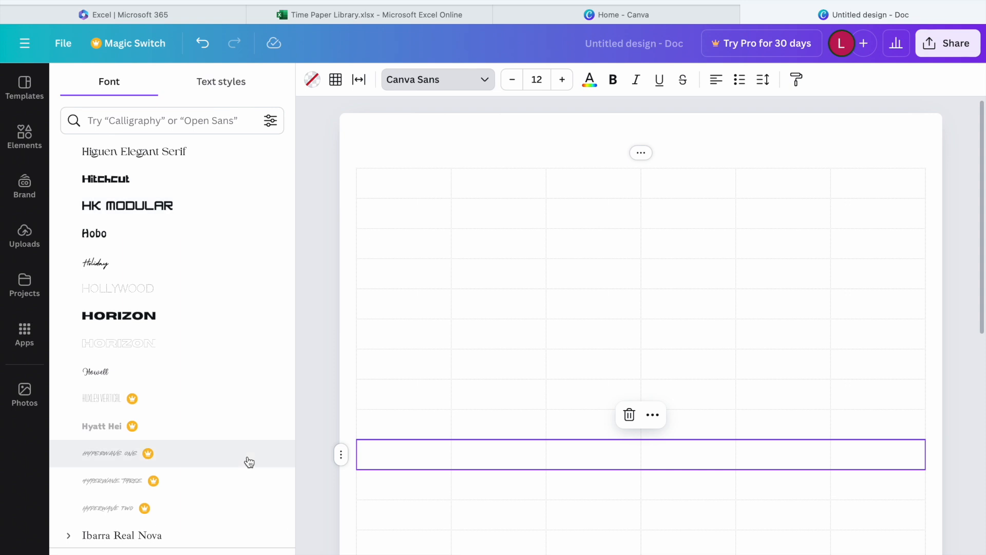
{"action": "scroll", "coordinate": [249, 462], "scroll_direction": "down", "scroll_amount": 8}
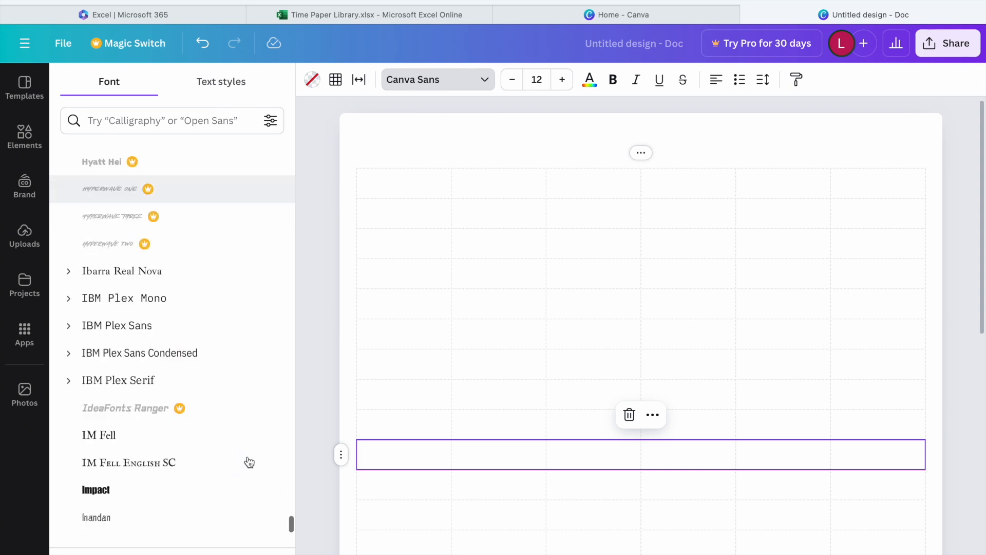
{"action": "scroll", "coordinate": [249, 462], "scroll_direction": "down", "scroll_amount": 4}
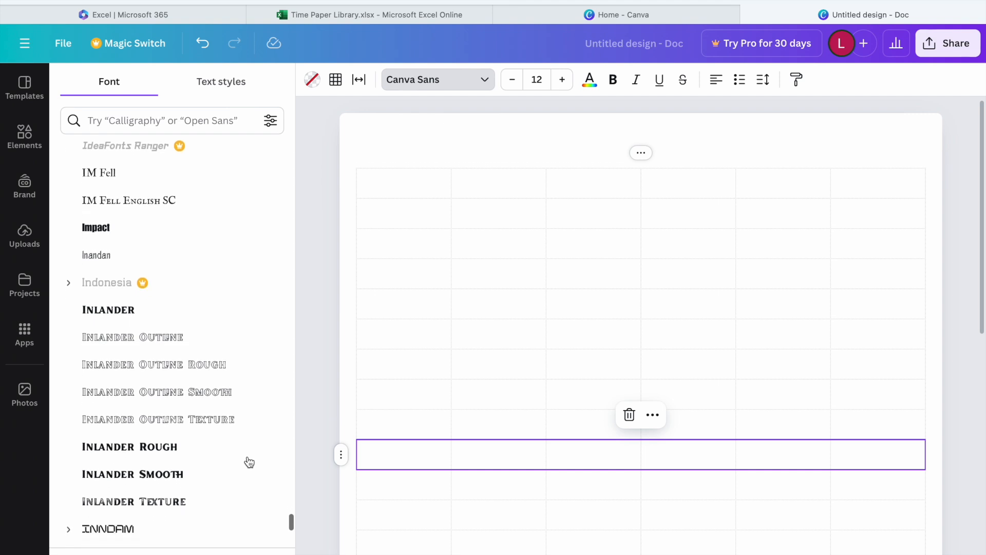
{"action": "scroll", "coordinate": [250, 463], "scroll_direction": "down", "scroll_amount": 7}
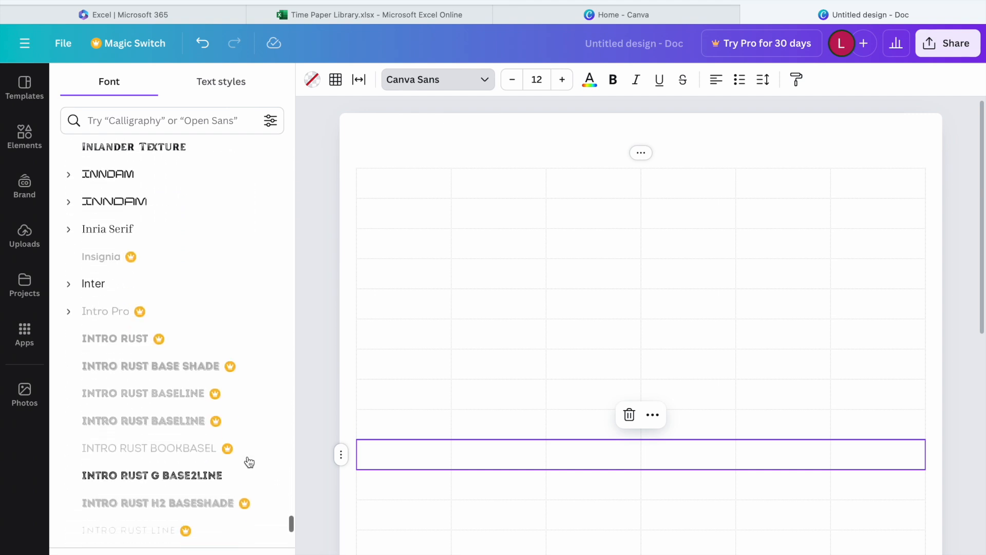
{"action": "scroll", "coordinate": [249, 462], "scroll_direction": "down", "scroll_amount": 9}
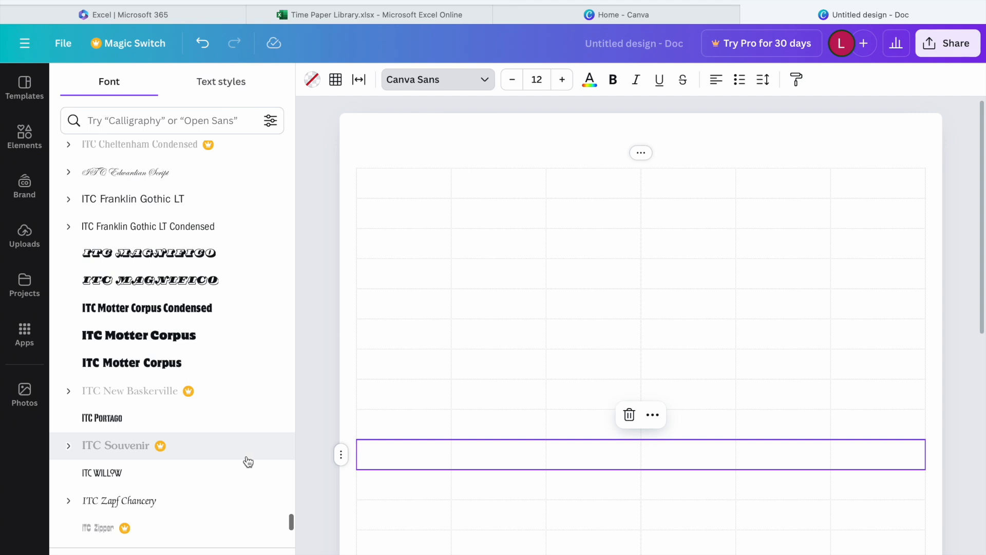
{"action": "scroll", "coordinate": [248, 462], "scroll_direction": "down", "scroll_amount": 6}
{"action": "scroll", "coordinate": [248, 461], "scroll_direction": "down", "scroll_amount": 10}
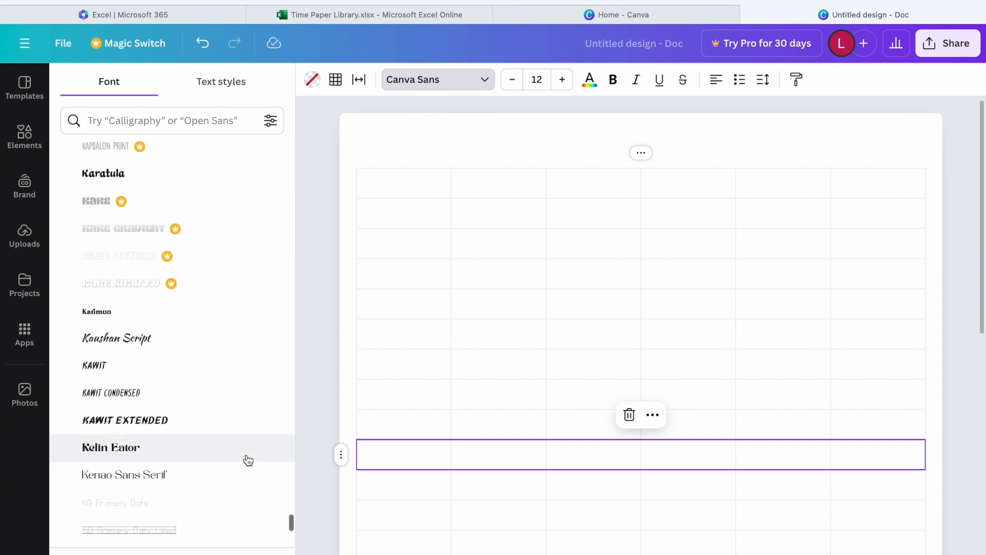
{"action": "scroll", "coordinate": [248, 460], "scroll_direction": "down", "scroll_amount": 10}
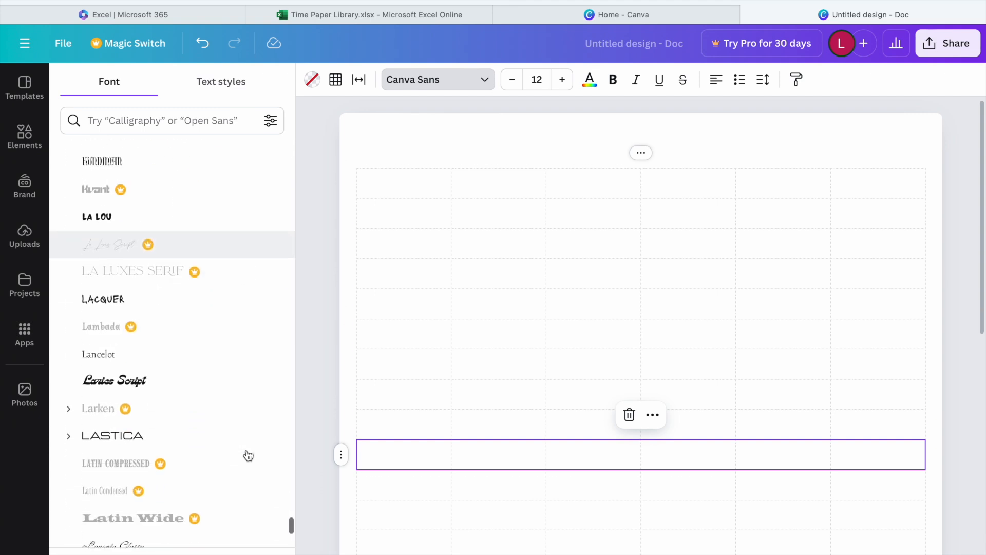
{"action": "scroll", "coordinate": [248, 456], "scroll_direction": "down", "scroll_amount": 10}
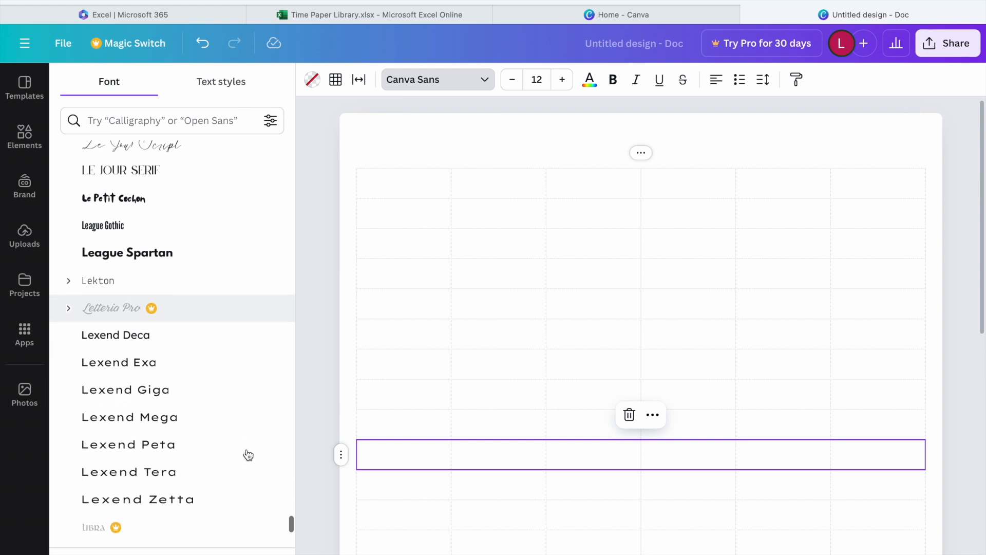
{"action": "scroll", "coordinate": [248, 455], "scroll_direction": "down", "scroll_amount": 10}
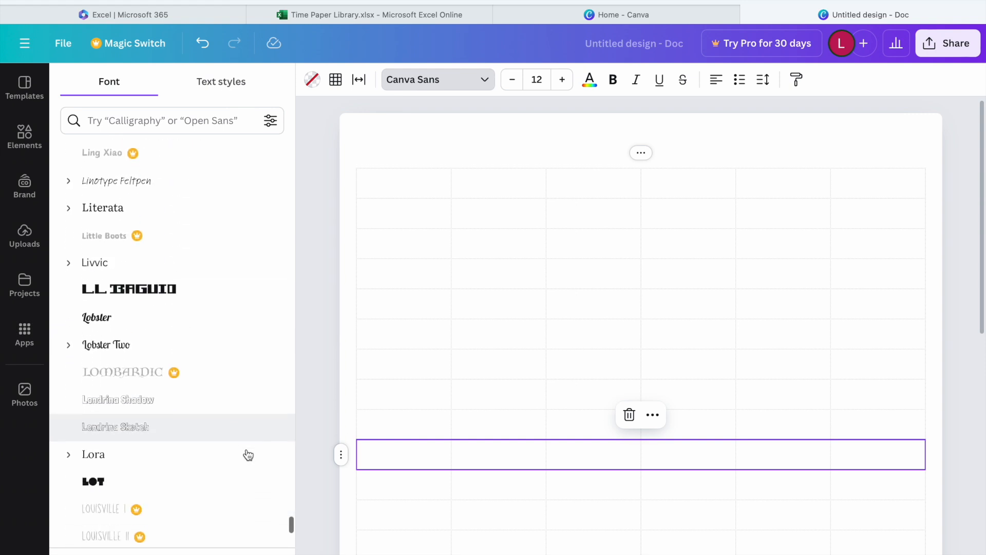
{"action": "scroll", "coordinate": [249, 456], "scroll_direction": "down", "scroll_amount": 10}
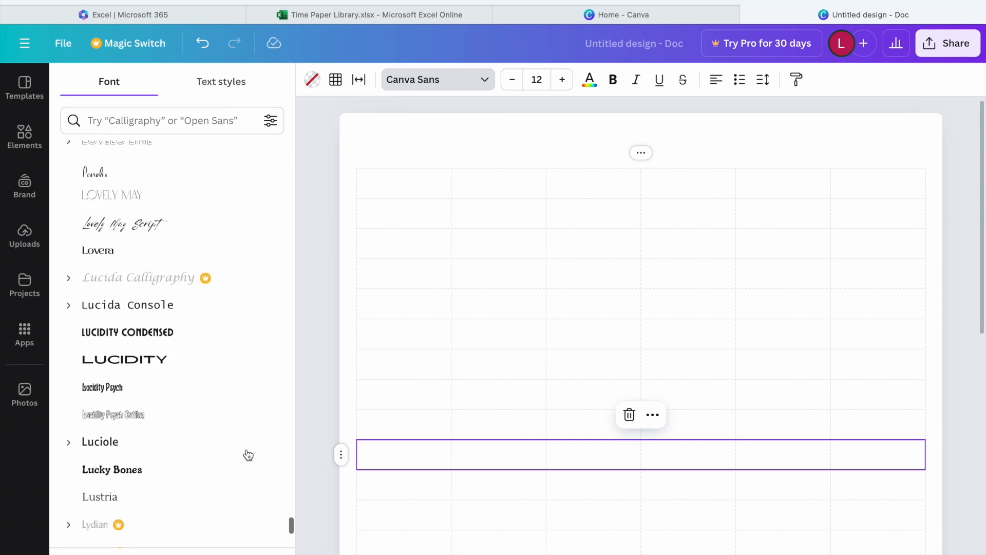
{"action": "scroll", "coordinate": [248, 455], "scroll_direction": "down", "scroll_amount": 4}
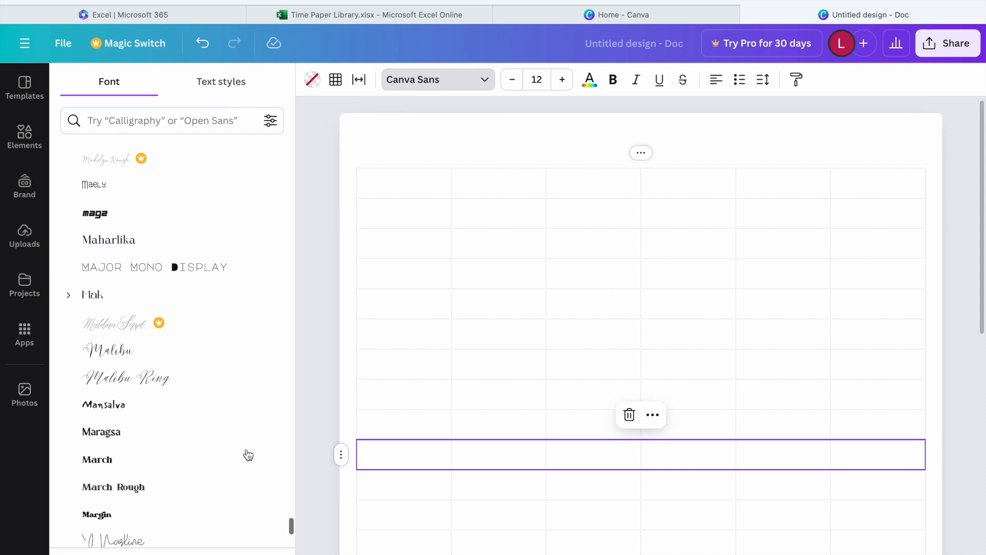
{"action": "scroll", "coordinate": [249, 455], "scroll_direction": "down", "scroll_amount": 5}
Step: Search the fonts for typewriter and look through the matching typefaces
{"action": "left_click", "coordinate": [194, 127]}
{"action": "type", "text": "type"}
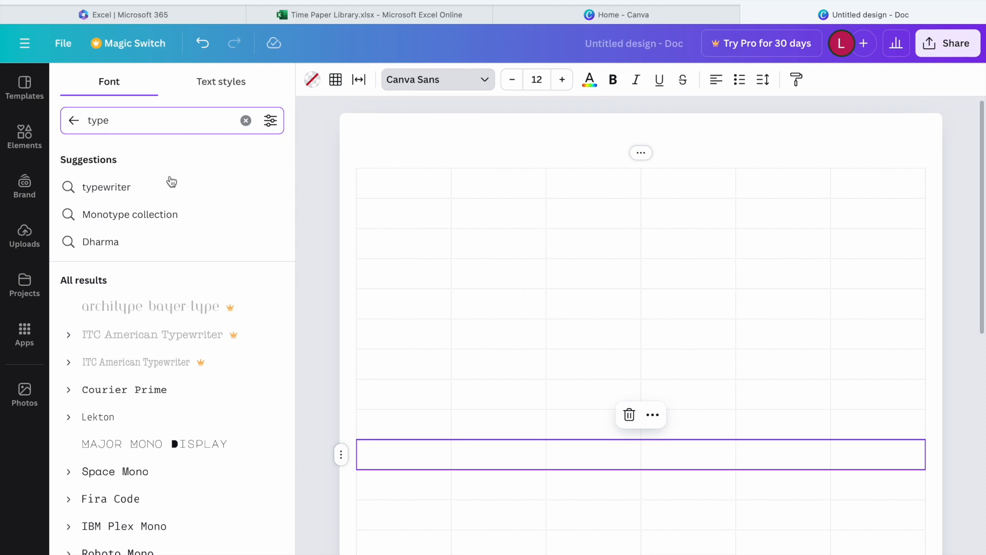
{"action": "left_click", "coordinate": [165, 187]}
{"action": "scroll", "coordinate": [165, 248], "scroll_direction": "down", "scroll_amount": 1}
{"action": "scroll", "coordinate": [168, 250], "scroll_direction": "down", "scroll_amount": 10}
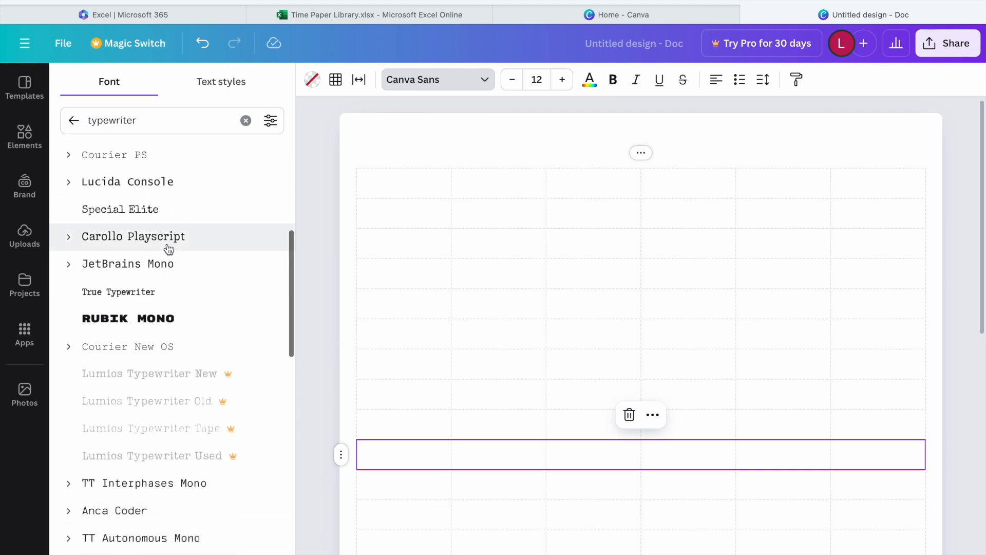
{"action": "scroll", "coordinate": [169, 250], "scroll_direction": "down", "scroll_amount": 14}
{"action": "scroll", "coordinate": [169, 247], "scroll_direction": "down", "scroll_amount": 7}
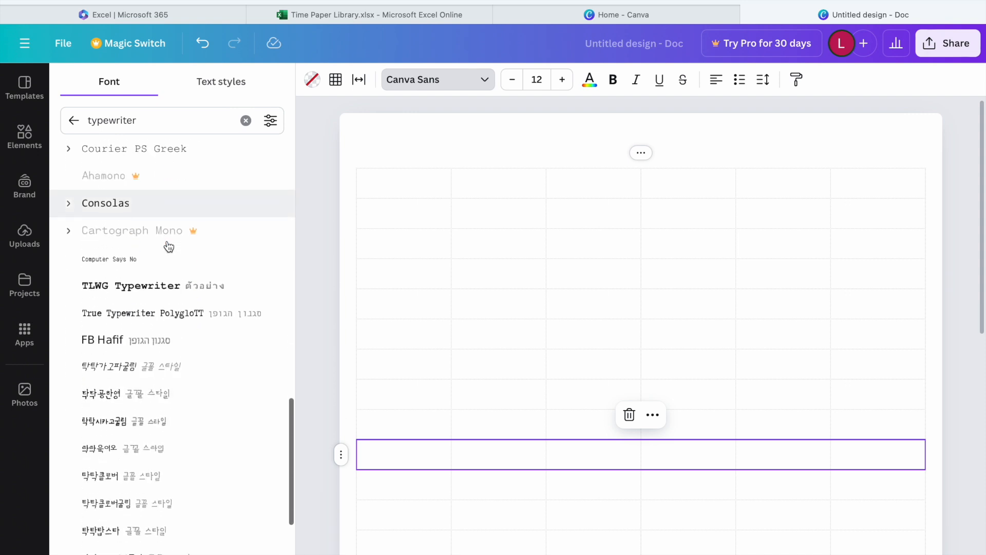
{"action": "scroll", "coordinate": [168, 247], "scroll_direction": "down", "scroll_amount": 8}
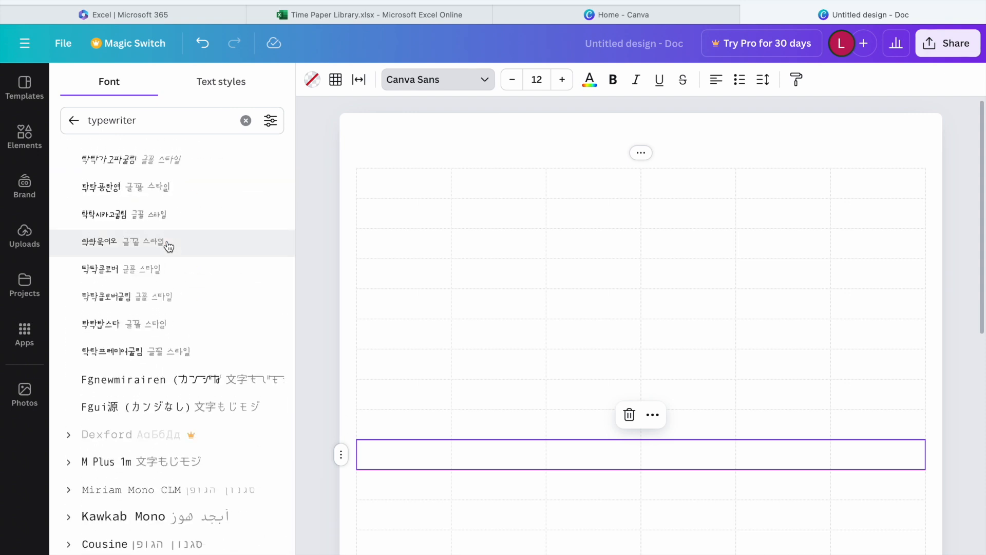
{"action": "scroll", "coordinate": [168, 248], "scroll_direction": "up", "scroll_amount": 20}
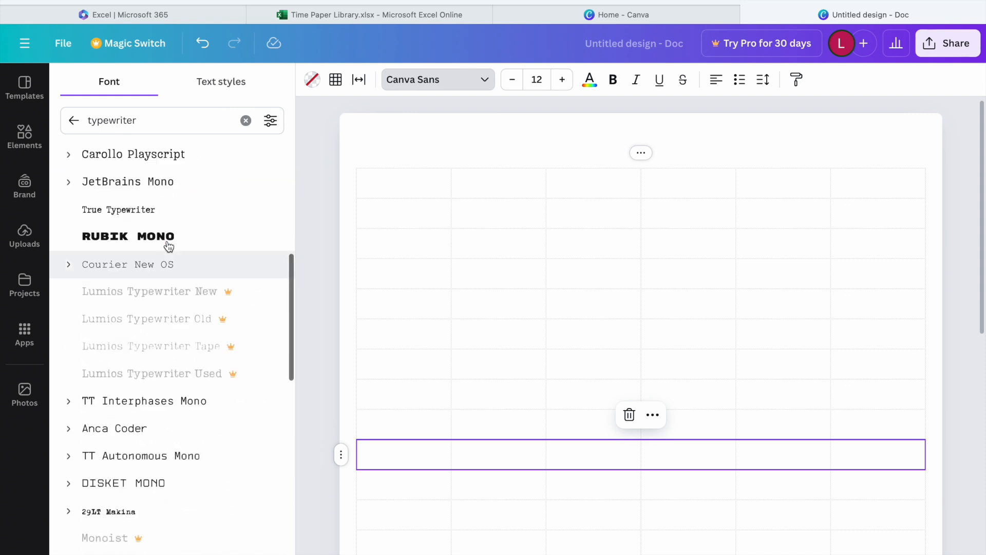
Step: Clear the font search, browse the style categories and show the Vintage fonts
{"action": "left_click", "coordinate": [245, 120]}
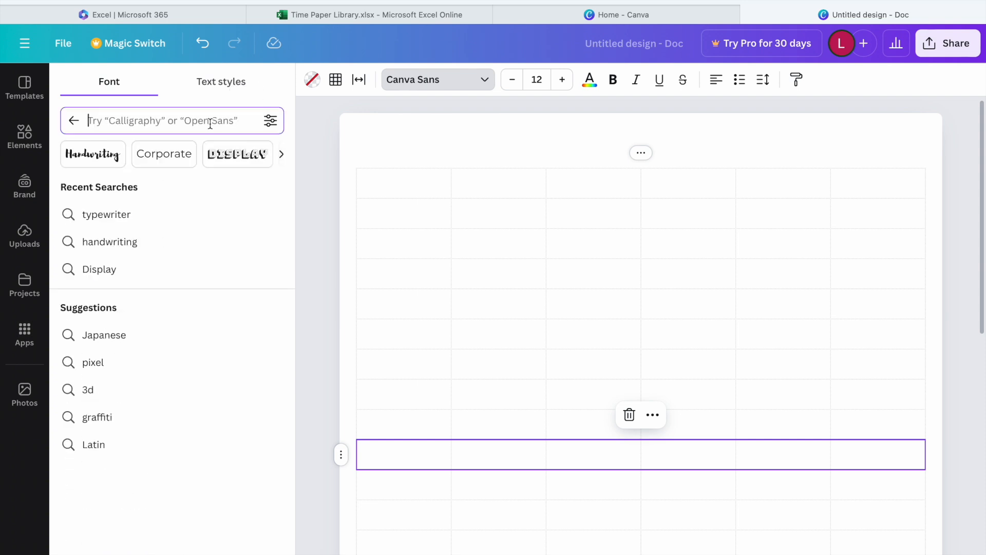
{"action": "left_click", "coordinate": [282, 153]}
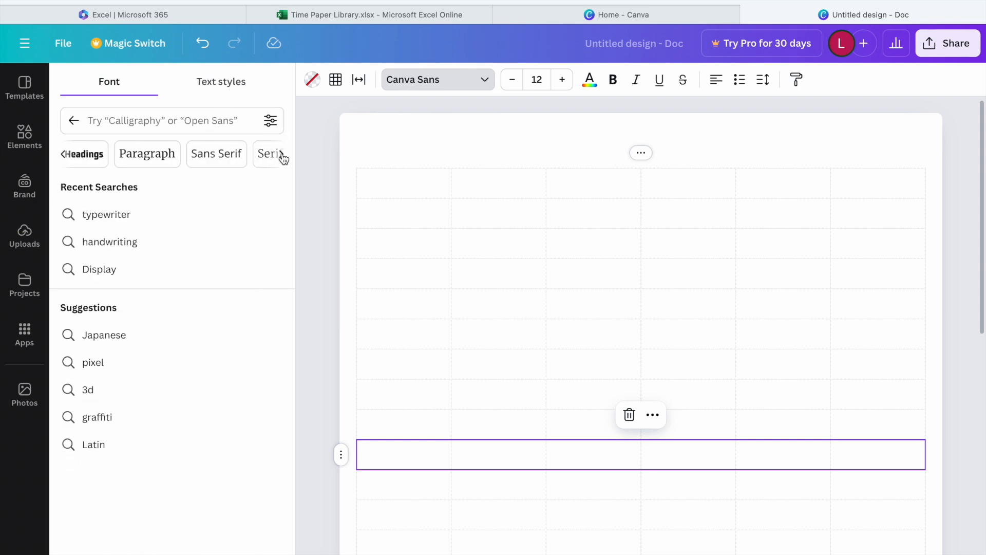
{"action": "left_click", "coordinate": [282, 155]}
{"action": "left_click", "coordinate": [283, 156]}
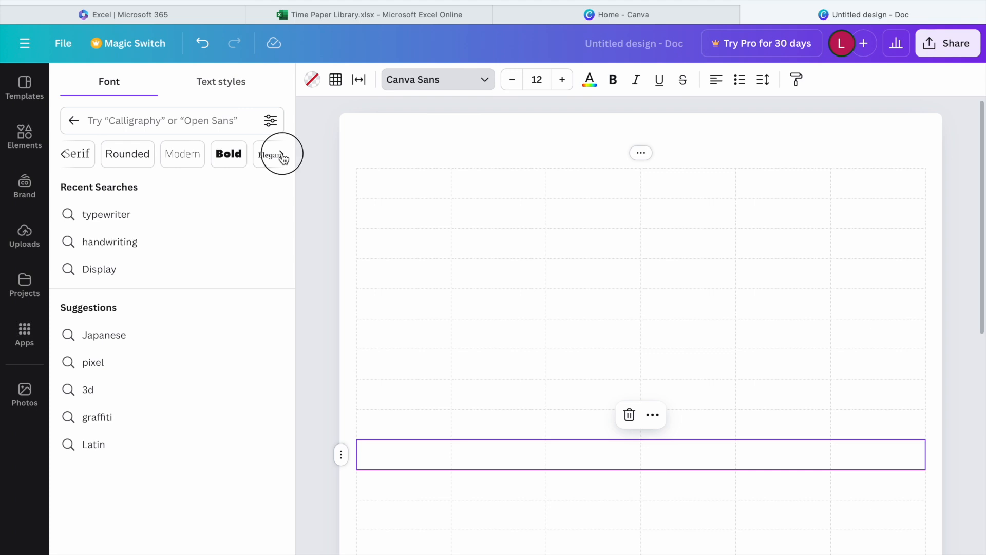
{"action": "left_click", "coordinate": [282, 155]}
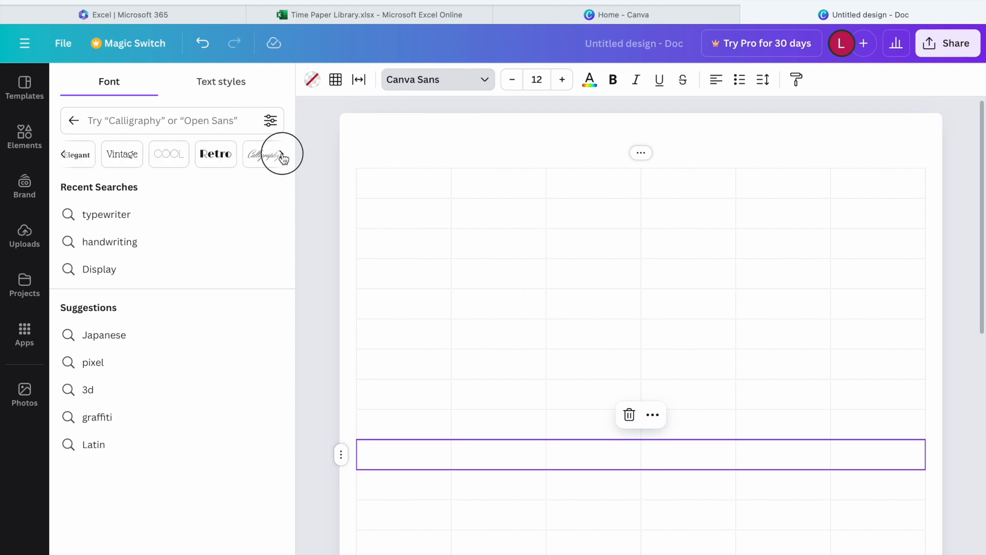
{"action": "left_click", "coordinate": [62, 161]}
{"action": "left_click", "coordinate": [126, 155]}
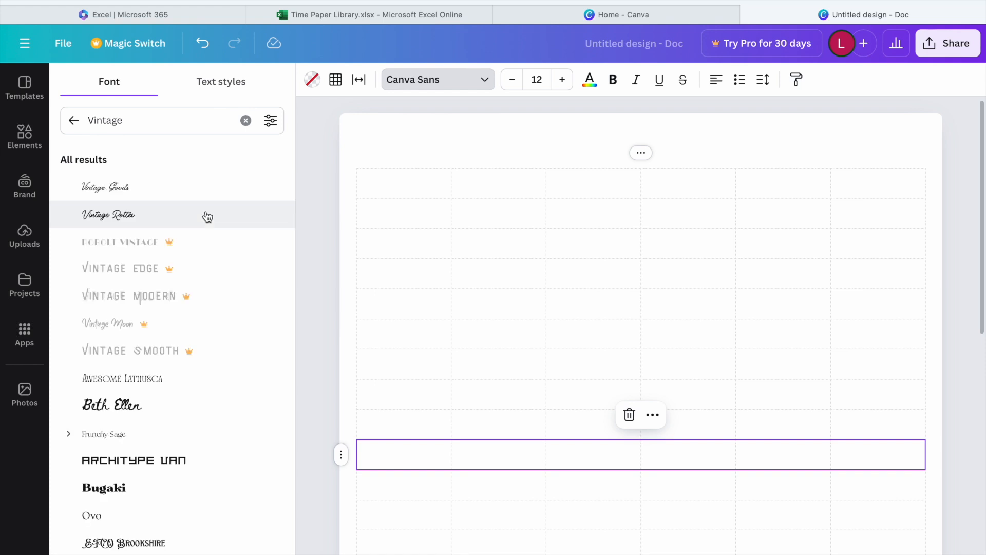
Step: Choose Essays1743 from the Vintage fonts for the table text
{"action": "scroll", "coordinate": [207, 217], "scroll_direction": "down", "scroll_amount": 8}
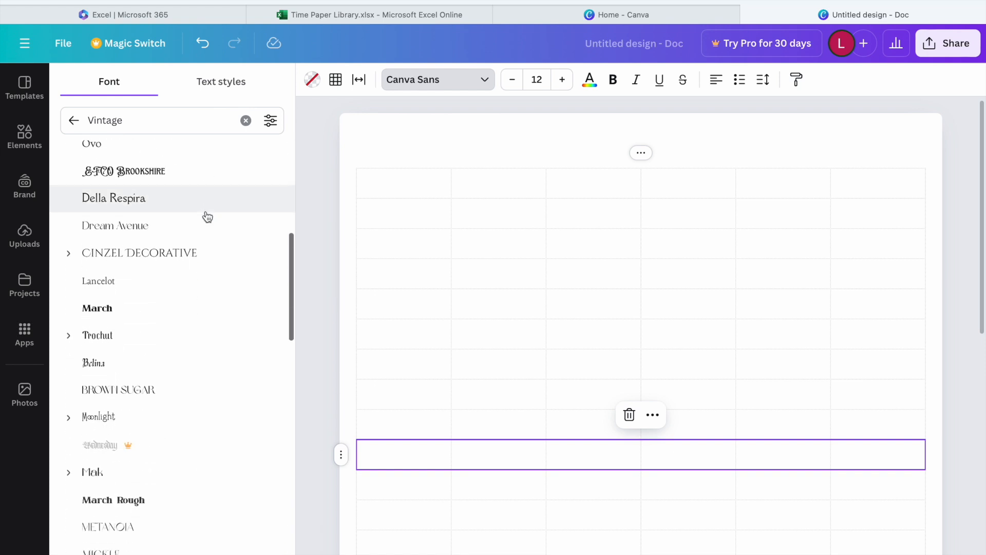
{"action": "scroll", "coordinate": [207, 217], "scroll_direction": "down", "scroll_amount": 15}
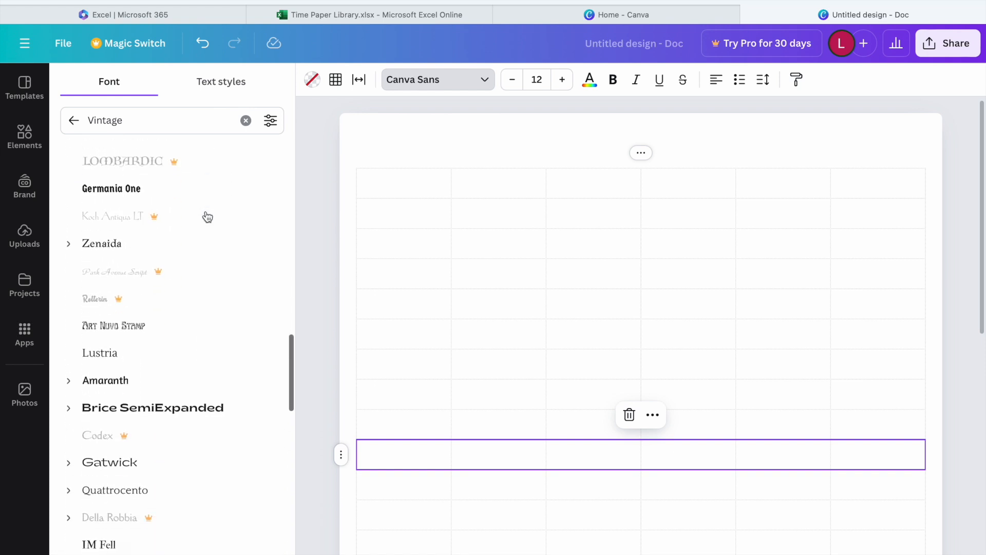
{"action": "scroll", "coordinate": [207, 216], "scroll_direction": "down", "scroll_amount": 1}
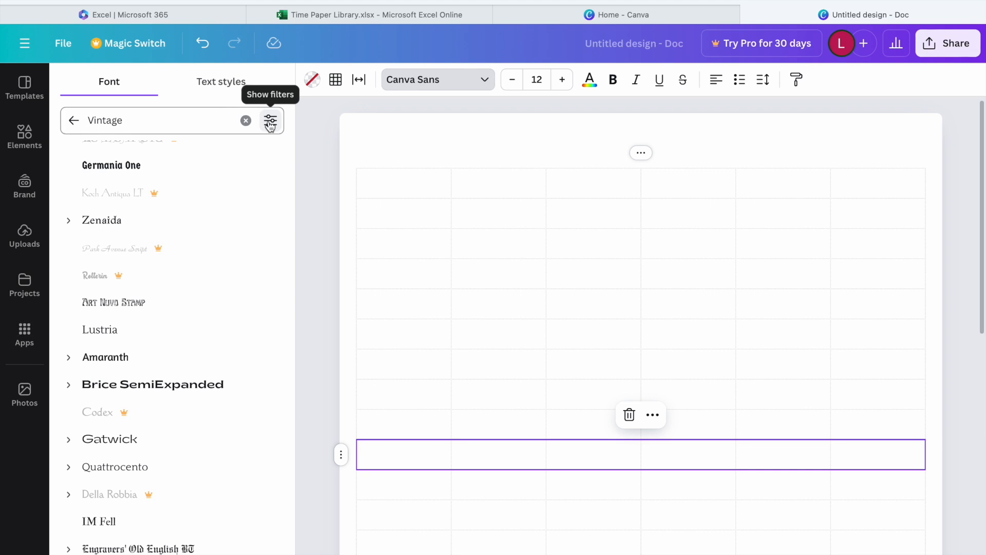
{"action": "scroll", "coordinate": [195, 353], "scroll_direction": "down", "scroll_amount": 9}
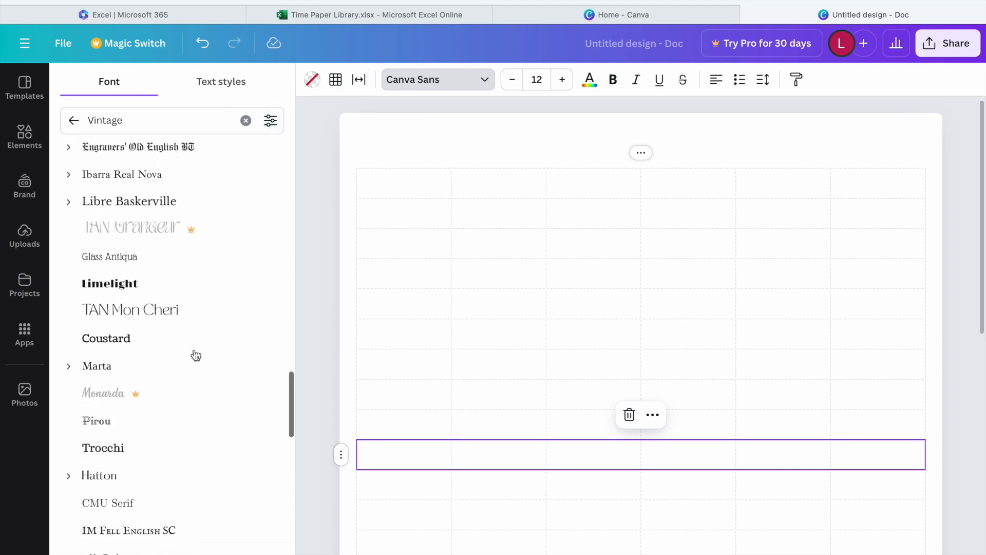
{"action": "scroll", "coordinate": [195, 356], "scroll_direction": "down", "scroll_amount": 1}
{"action": "scroll", "coordinate": [194, 348], "scroll_direction": "down", "scroll_amount": 8}
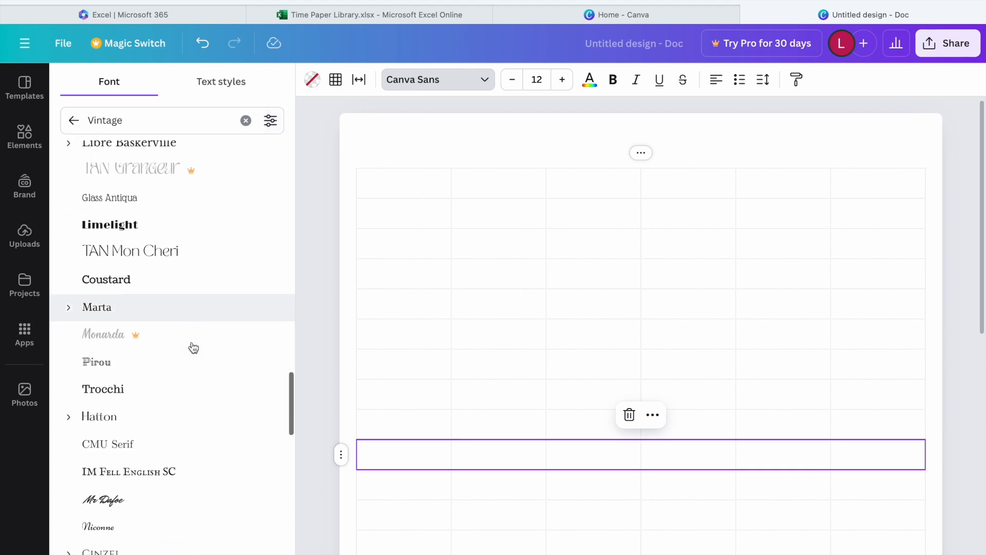
{"action": "scroll", "coordinate": [194, 349], "scroll_direction": "down", "scroll_amount": 8}
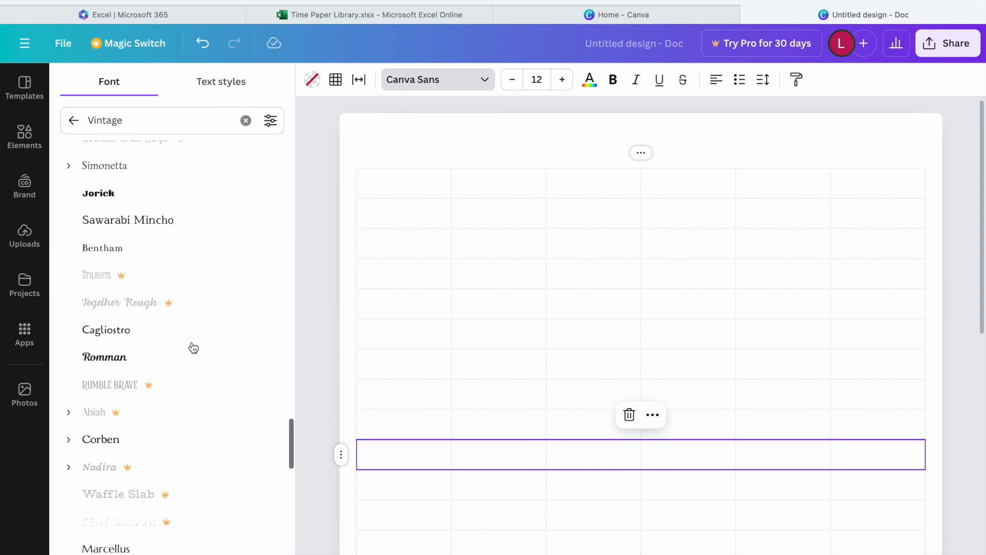
{"action": "scroll", "coordinate": [194, 348], "scroll_direction": "down", "scroll_amount": 10}
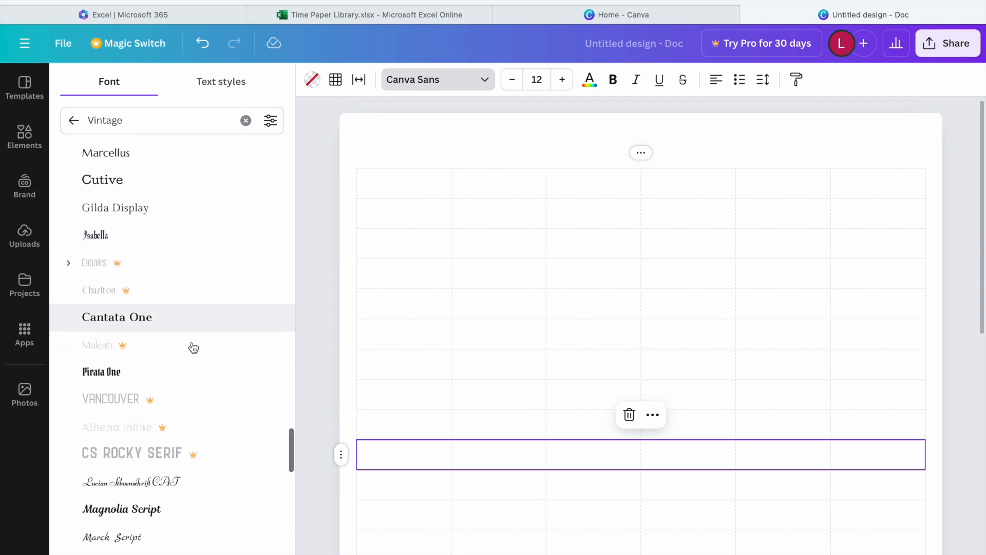
{"action": "scroll", "coordinate": [194, 347], "scroll_direction": "up", "scroll_amount": 3}
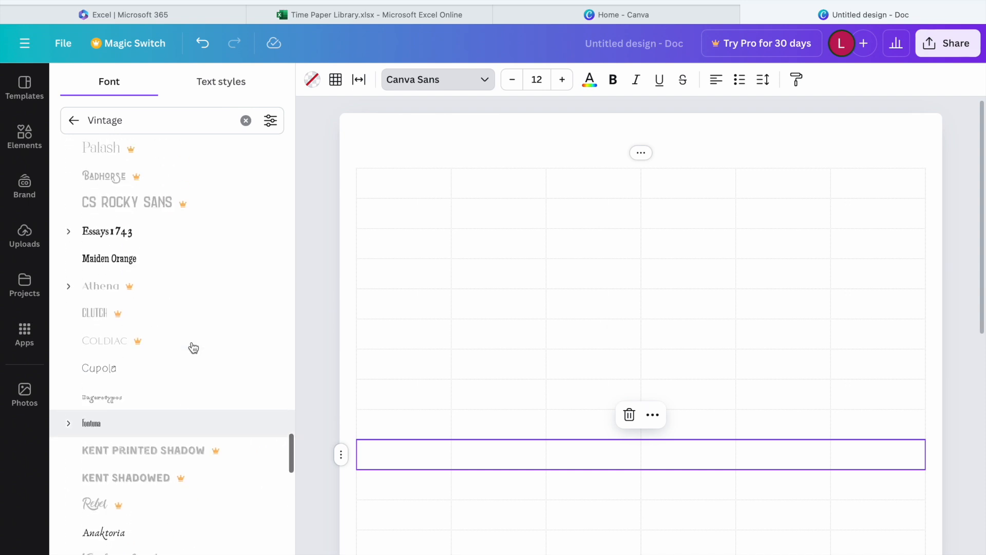
{"action": "left_click", "coordinate": [178, 238]}
{"action": "left_click", "coordinate": [402, 170]}
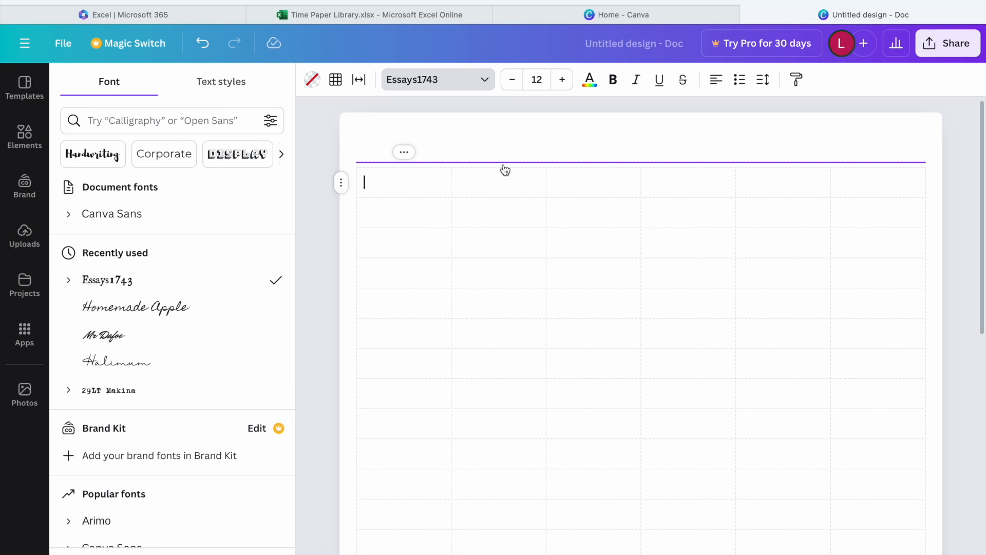
{"action": "type", "text": "3789423180"}
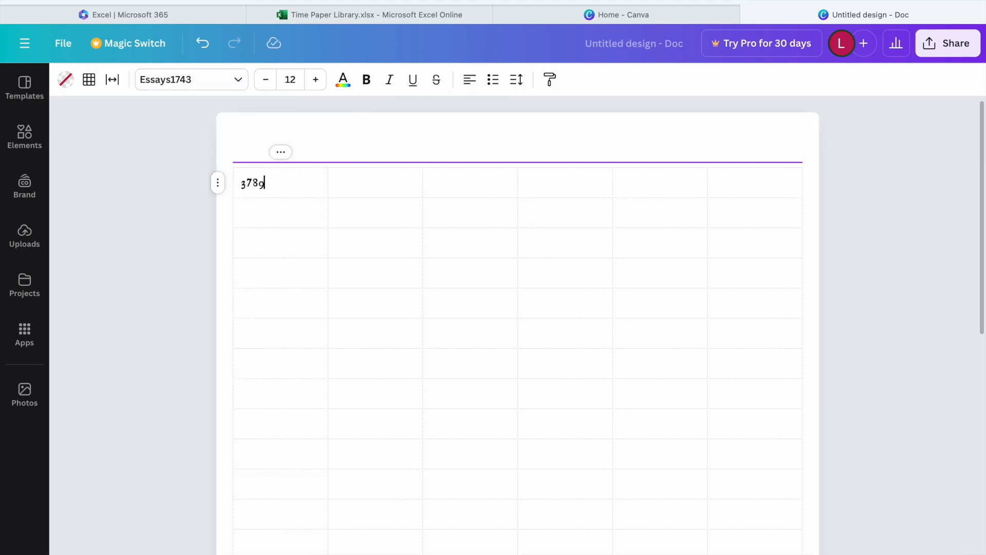
{"action": "left_click", "coordinate": [498, 164]}
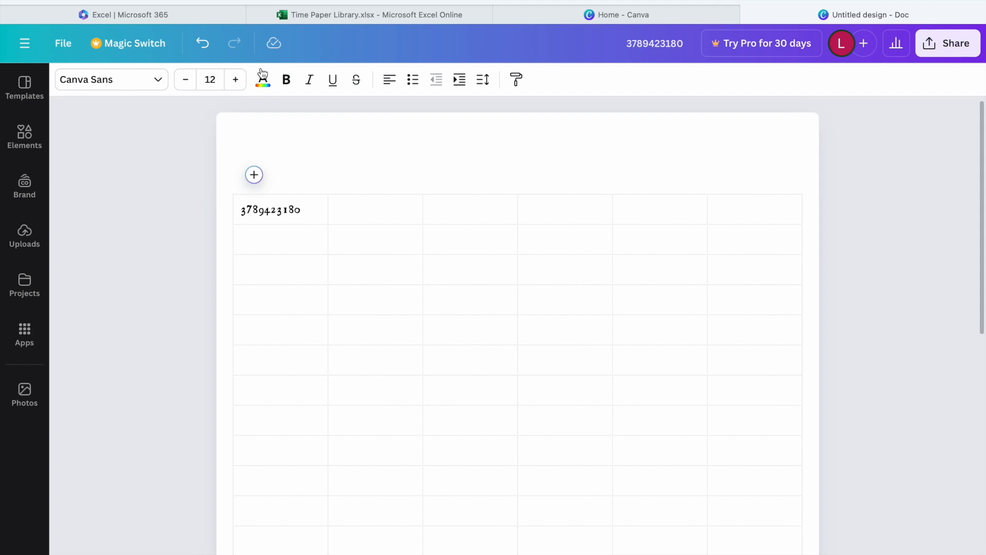
{"action": "left_click", "coordinate": [203, 43]}
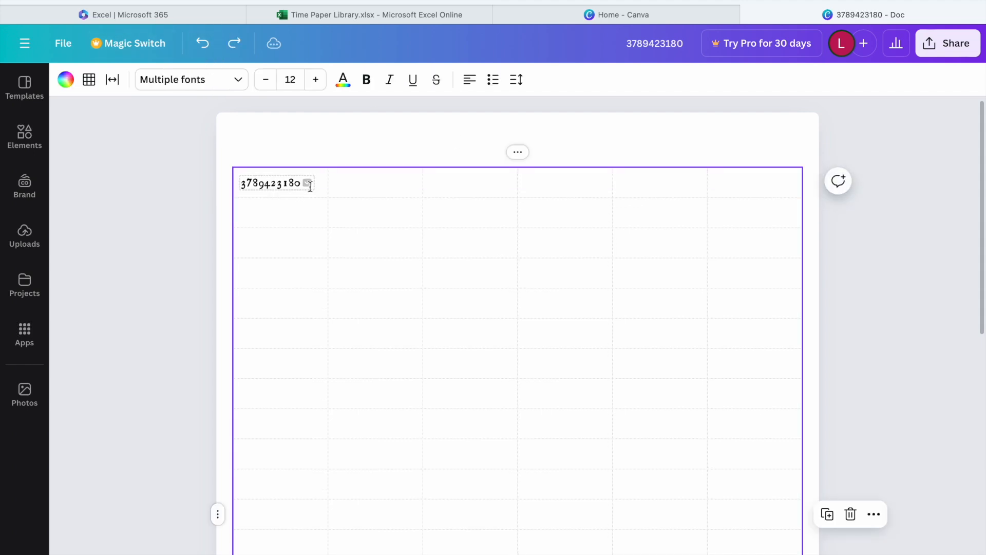
{"action": "left_click", "coordinate": [303, 211]}
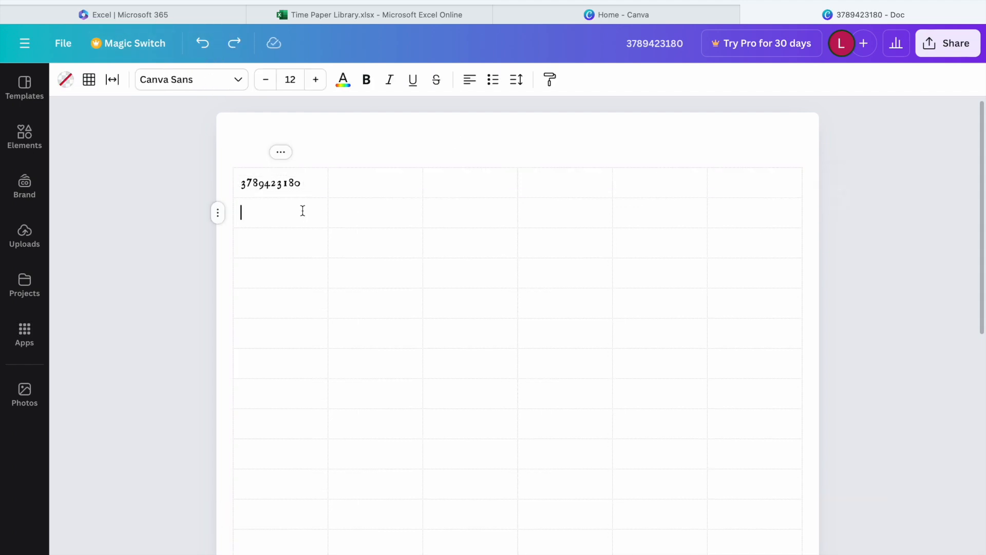
Step: Centre the number in the table's first cell and place the cursor in the cell below it
{"action": "left_click", "coordinate": [311, 178]}
{"action": "left_click", "coordinate": [468, 89]}
{"action": "left_click", "coordinate": [309, 219]}
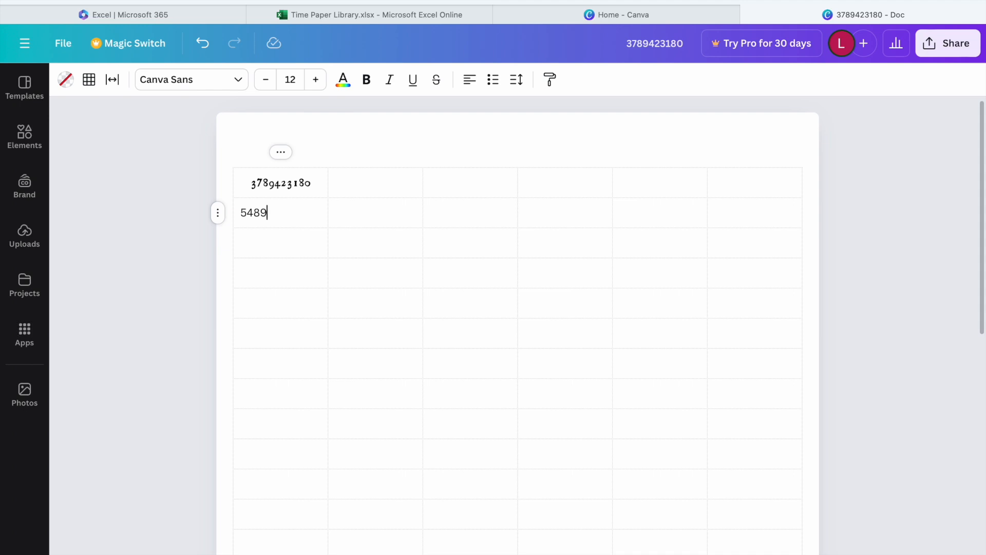
{"action": "left_click", "coordinate": [227, 79]}
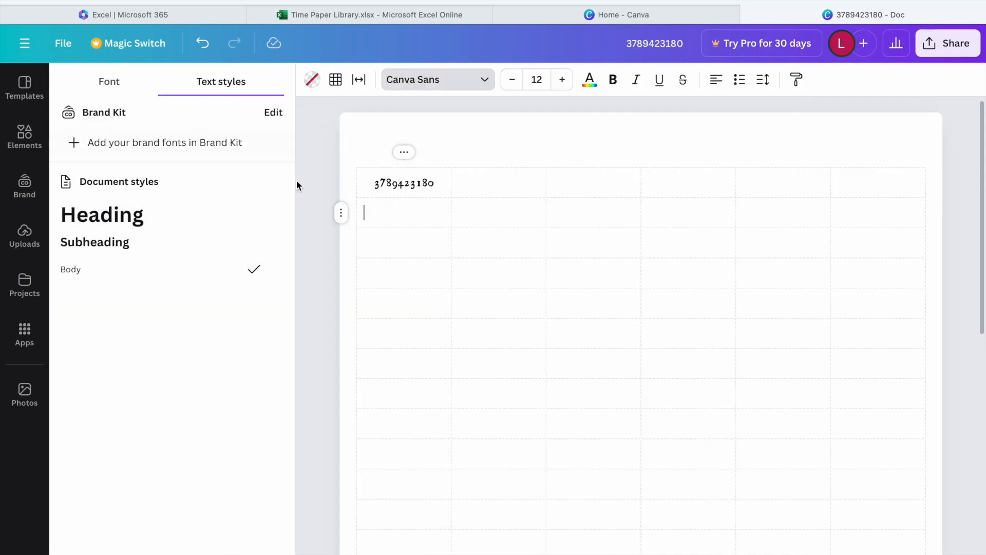
{"action": "left_click", "coordinate": [475, 211]}
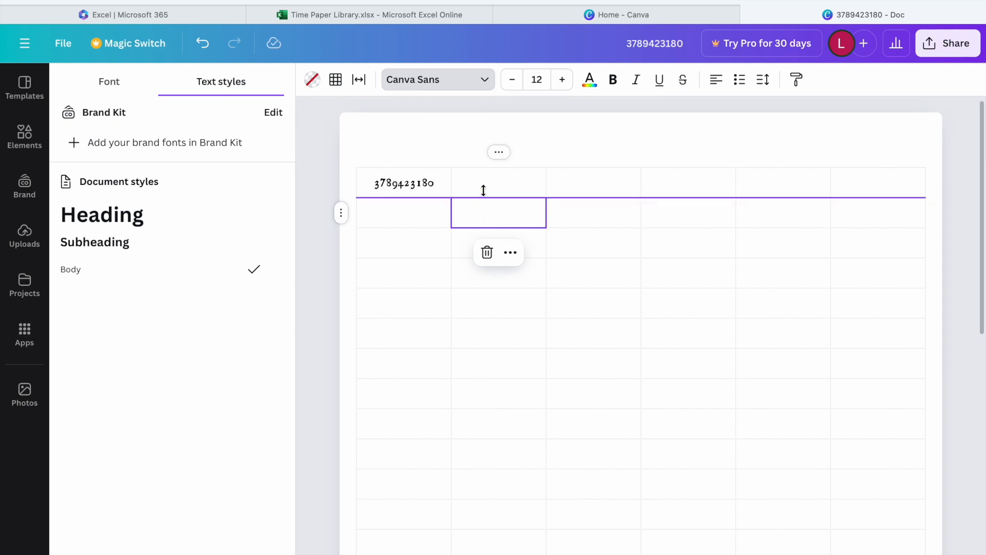
{"action": "left_click", "coordinate": [474, 175], "text": "shift"}
{"action": "left_click", "coordinate": [432, 211]}
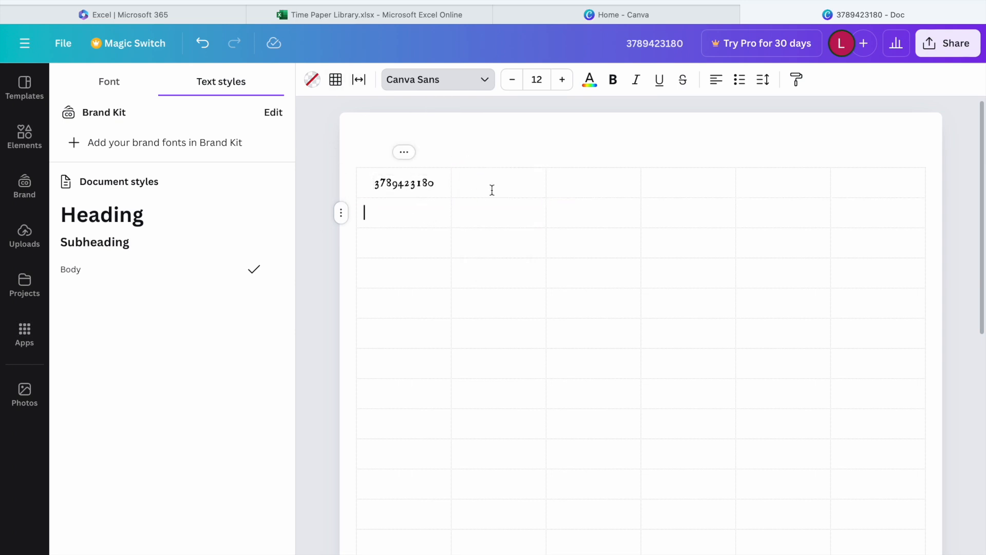
{"action": "type", "text": "423805"}
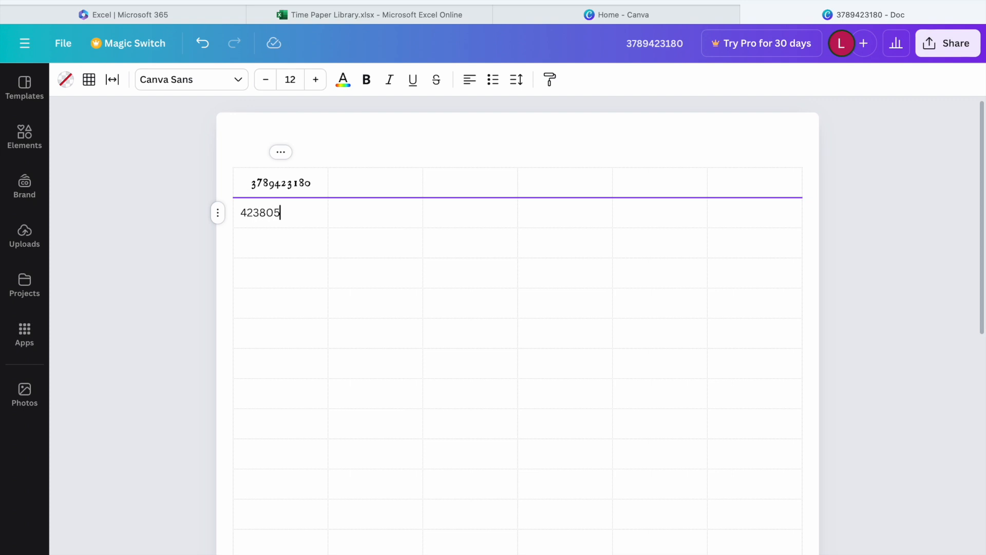
{"action": "type", "text": "4237809"}
{"action": "key", "text": "XF86AudioRaiseVolume"}
{"action": "key", "text": "BackSpace"}
{"action": "key", "text": "XF86AudioRaiseVolume"}
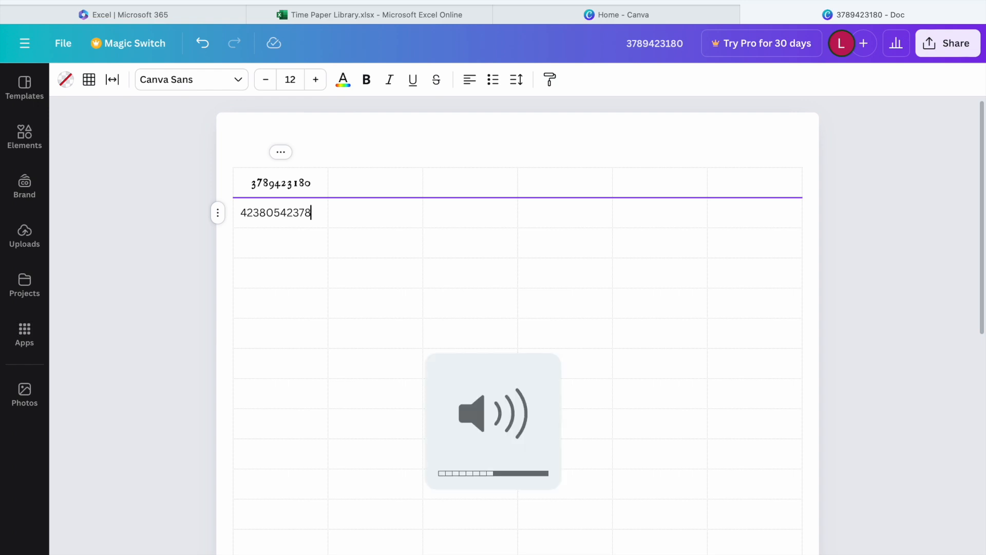
{"action": "key", "text": "XF86AudioMute"}
{"action": "key", "text": "Down"}
{"action": "type", "text": "7482048"}
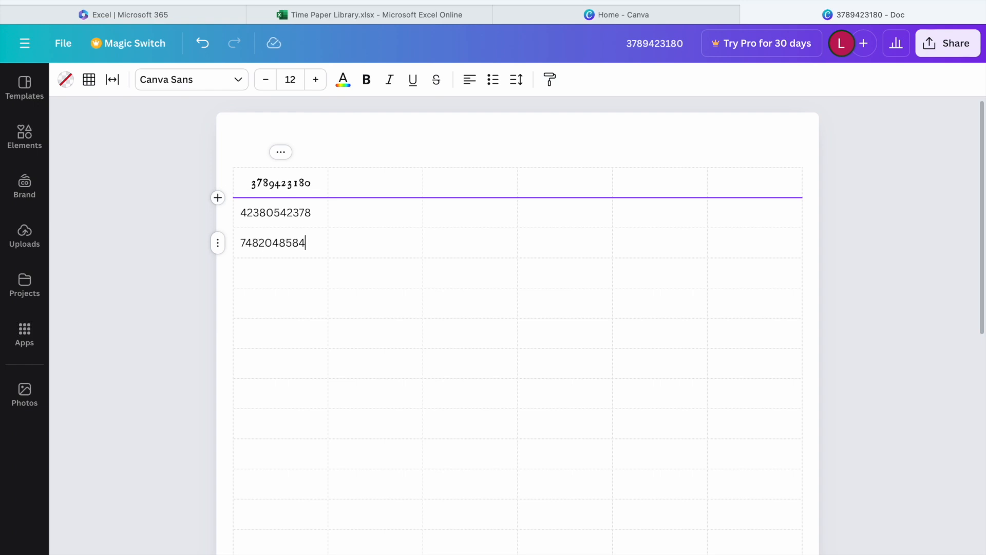
{"action": "left_click", "coordinate": [318, 212]}
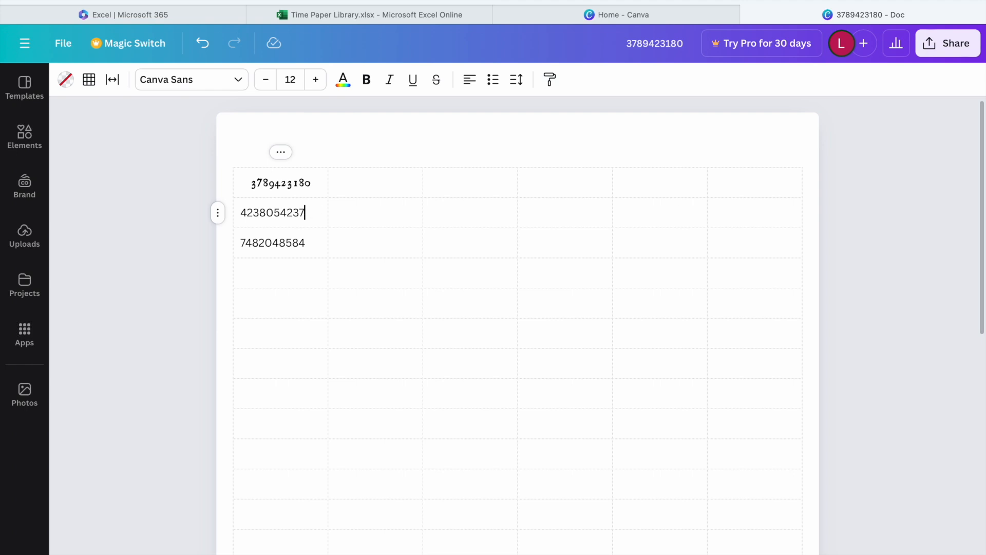
{"action": "key", "text": "Down"}
{"action": "key", "text": "Down"}
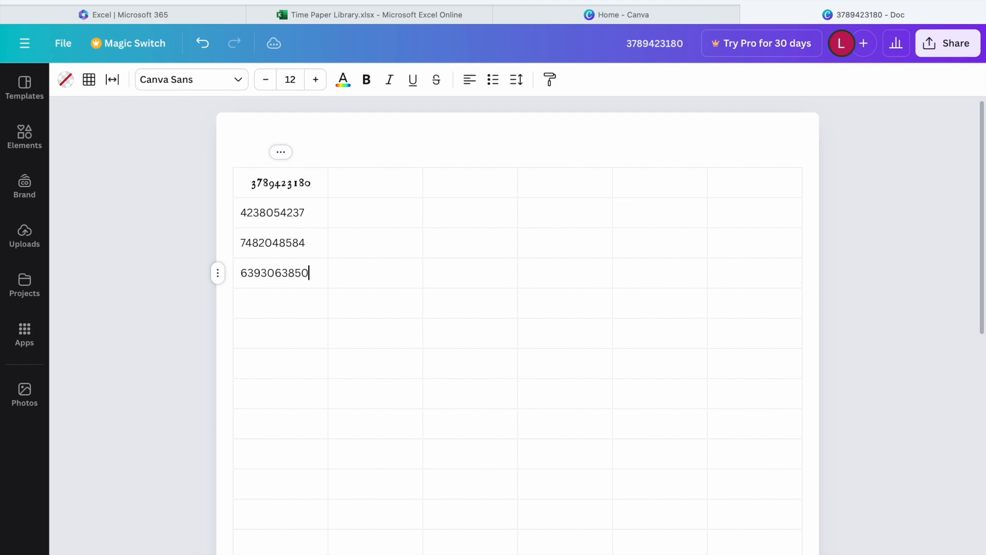
{"action": "key", "text": "Down"}
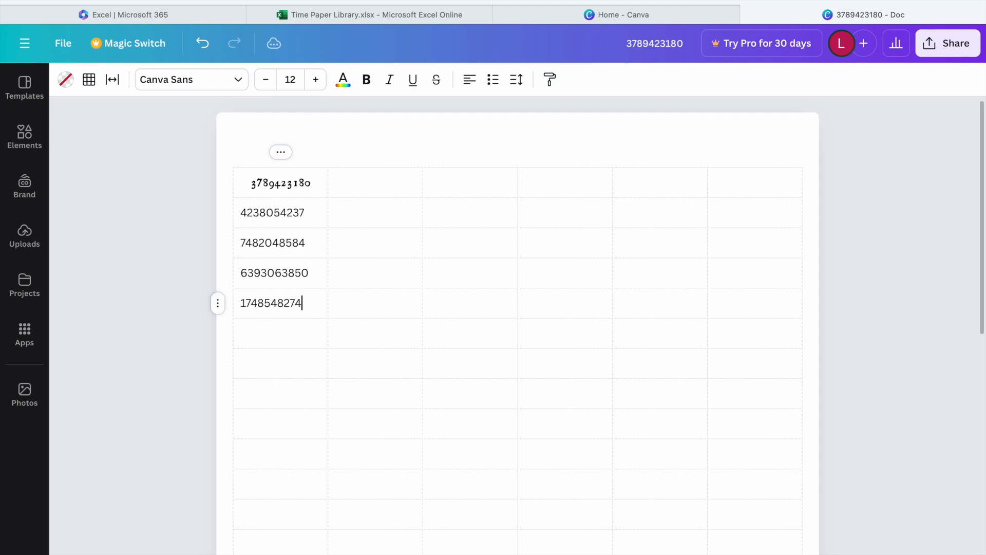
{"action": "key", "text": "Down"}
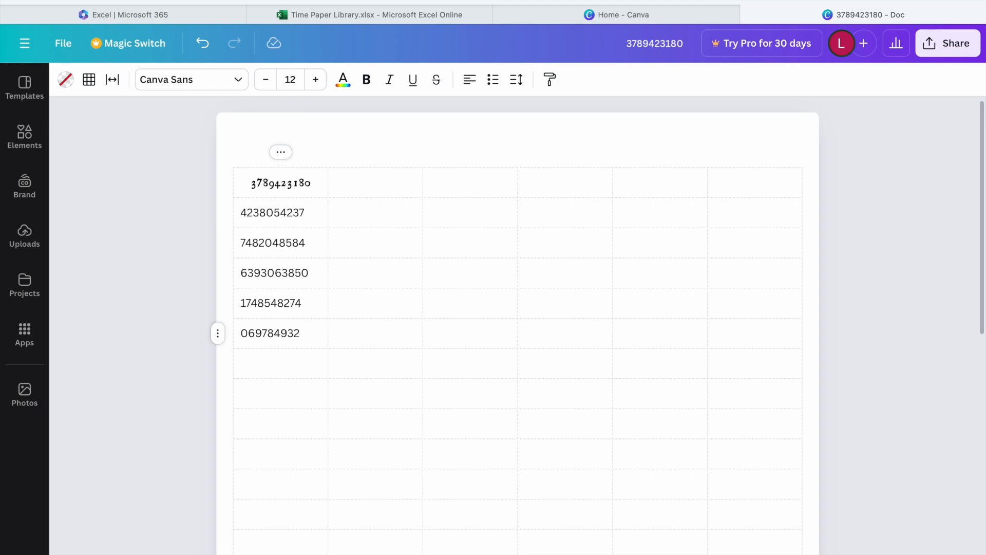
{"action": "left_click", "coordinate": [242, 363]}
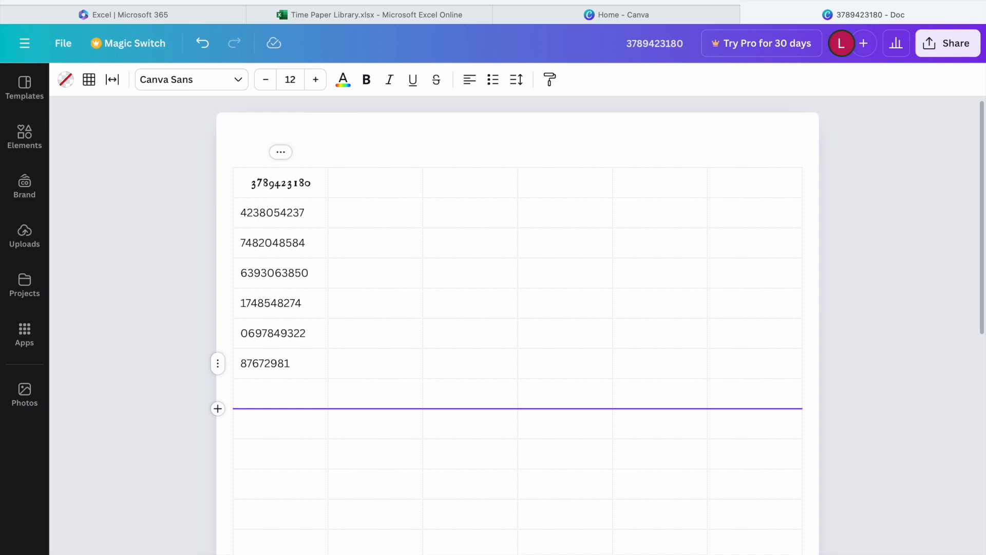
{"action": "scroll", "coordinate": [424, 378], "scroll_direction": "up", "scroll_amount": 2}
{"action": "scroll", "coordinate": [424, 377], "scroll_direction": "down", "scroll_amount": 3}
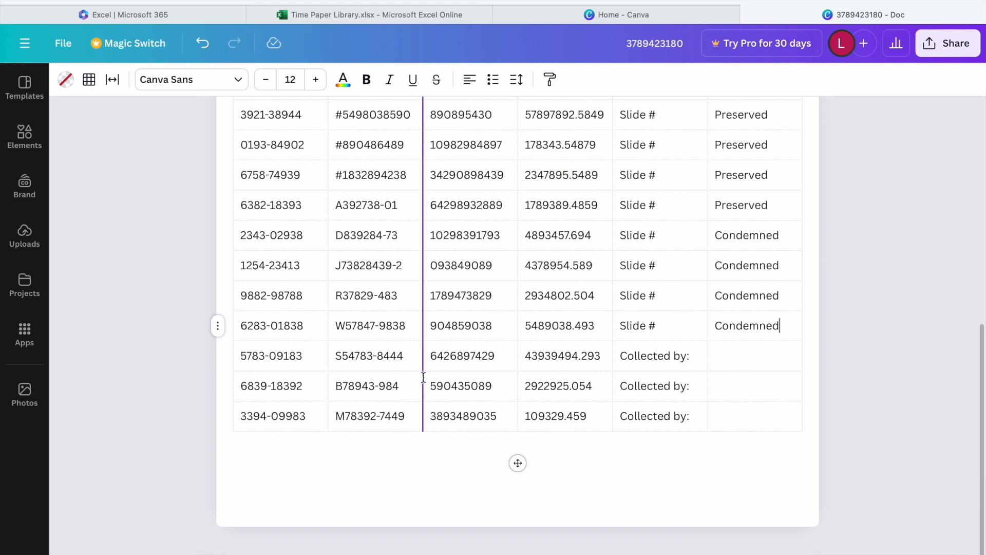
{"action": "scroll", "coordinate": [424, 378], "scroll_direction": "up", "scroll_amount": 6}
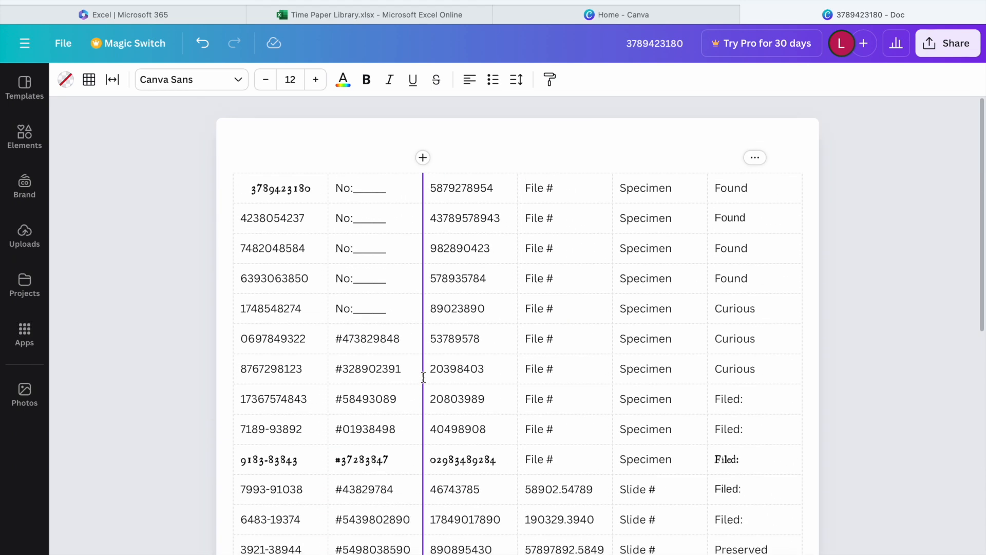
{"action": "left_click", "coordinate": [283, 216]}
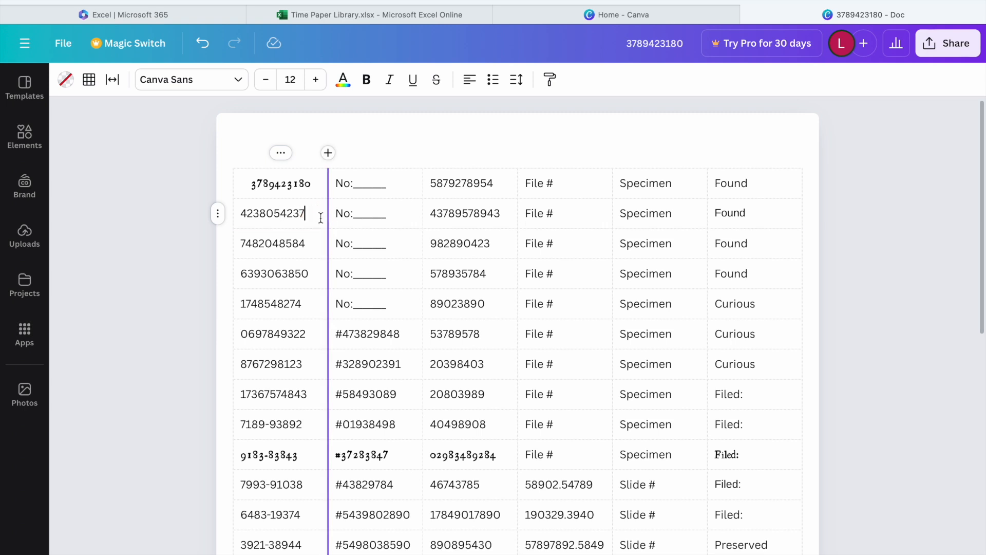
{"action": "left_click", "coordinate": [319, 247]}
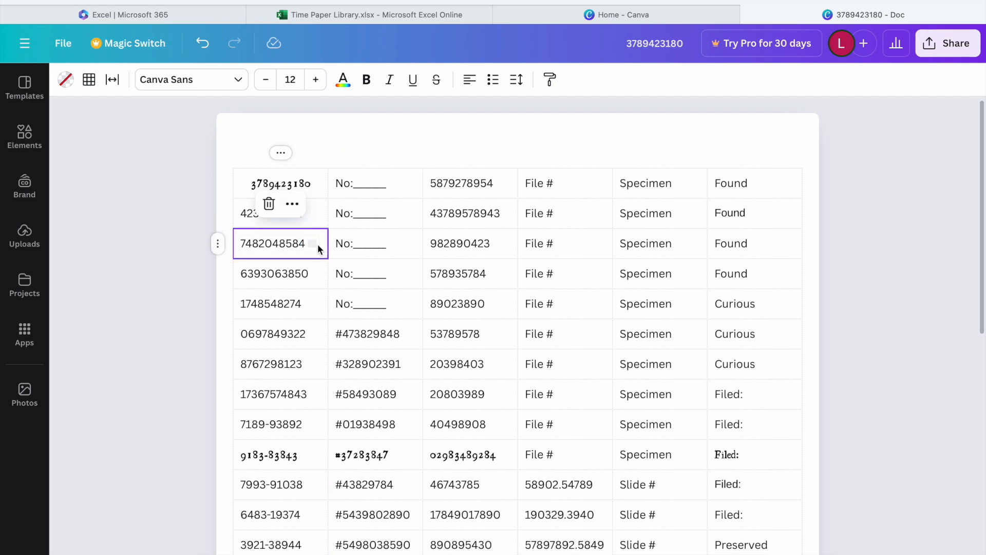
{"action": "left_click", "coordinate": [320, 220], "text": "shift"}
{"action": "left_click", "coordinate": [316, 274]}
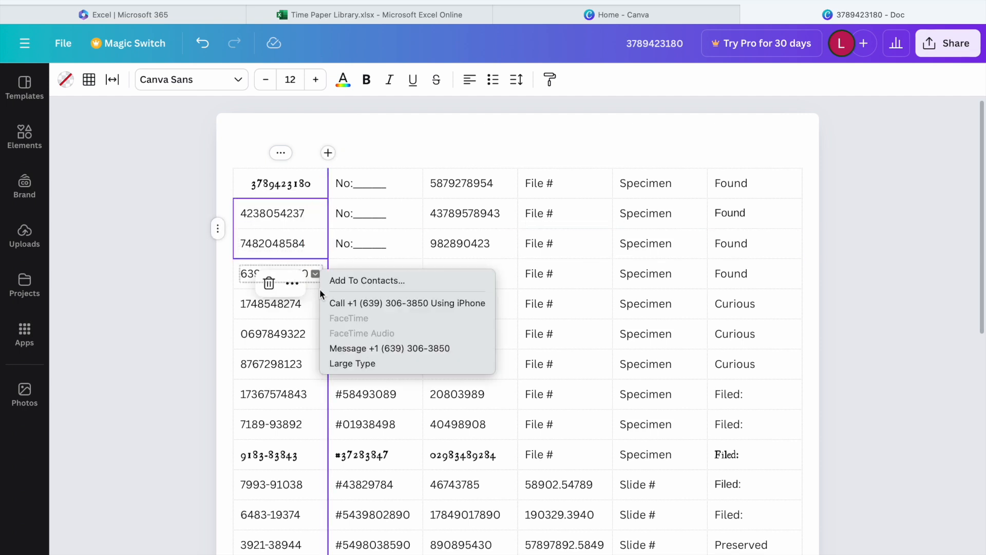
{"action": "left_click", "coordinate": [313, 292]}
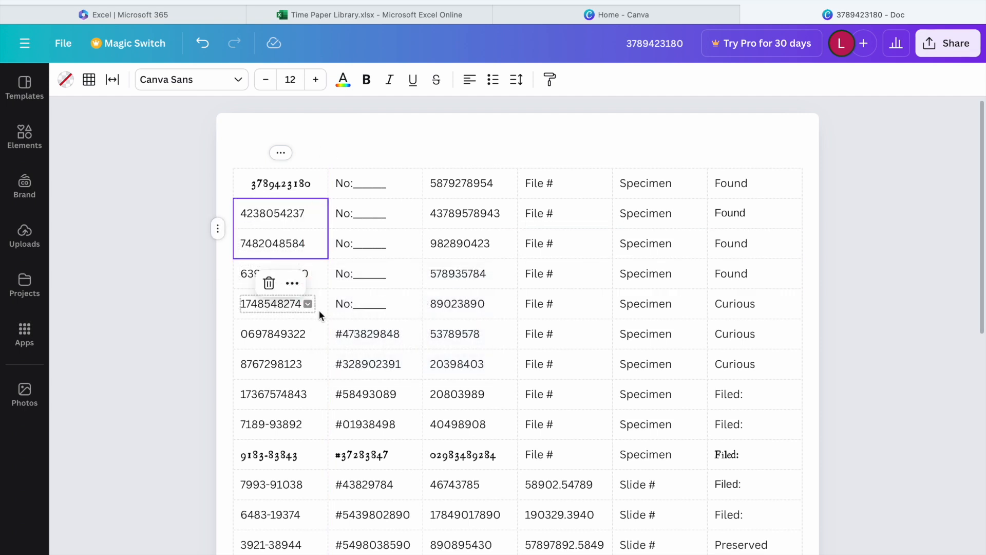
{"action": "left_click", "coordinate": [238, 303]}
{"action": "left_click", "coordinate": [236, 273], "text": "shift"}
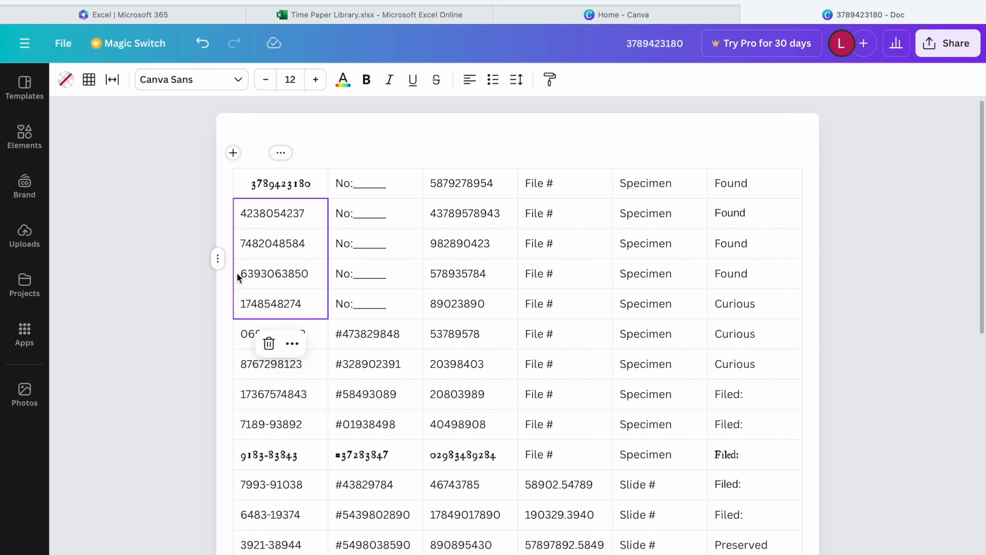
{"action": "left_click", "coordinate": [238, 335], "text": "shift"}
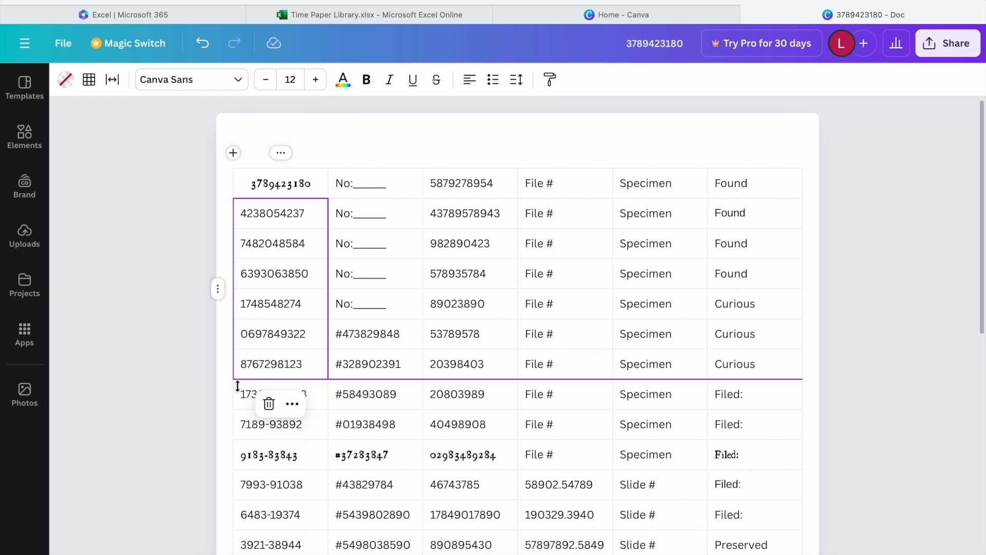
{"action": "left_click_drag", "start_coordinate": [238, 387], "coordinate": [238, 394]}
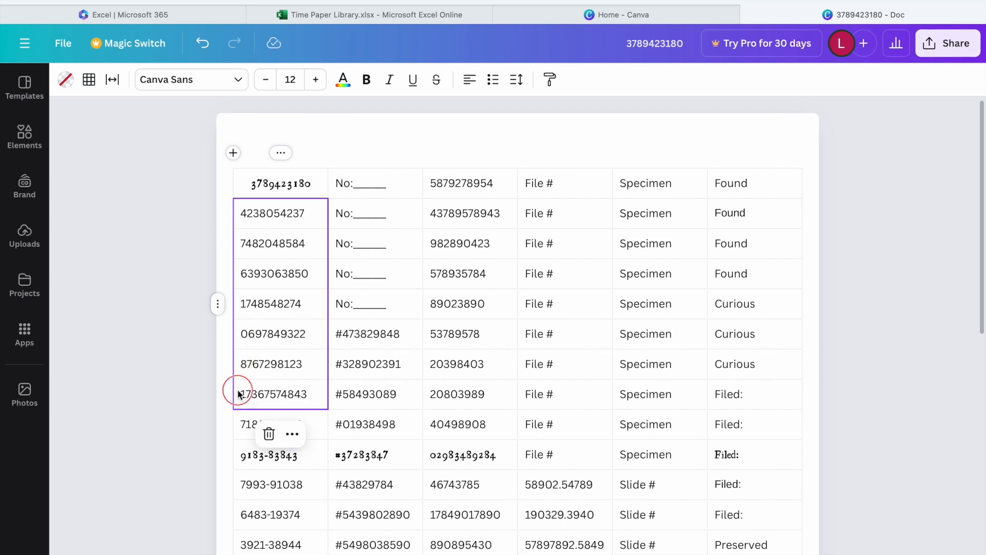
{"action": "left_click", "coordinate": [238, 421], "text": "shift"}
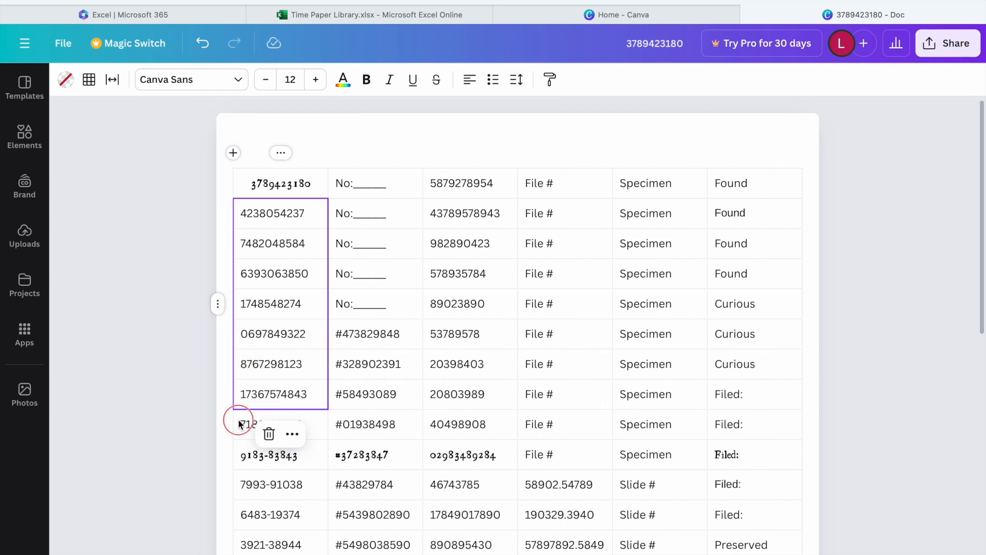
Step: Add the second-column cells from #473829848 to #01938498 to the selection, then set all selected cells to Essays1743 with centred text
{"action": "left_click", "coordinate": [406, 435], "text": "shift"}
{"action": "left_click", "coordinate": [409, 391], "text": "shift"}
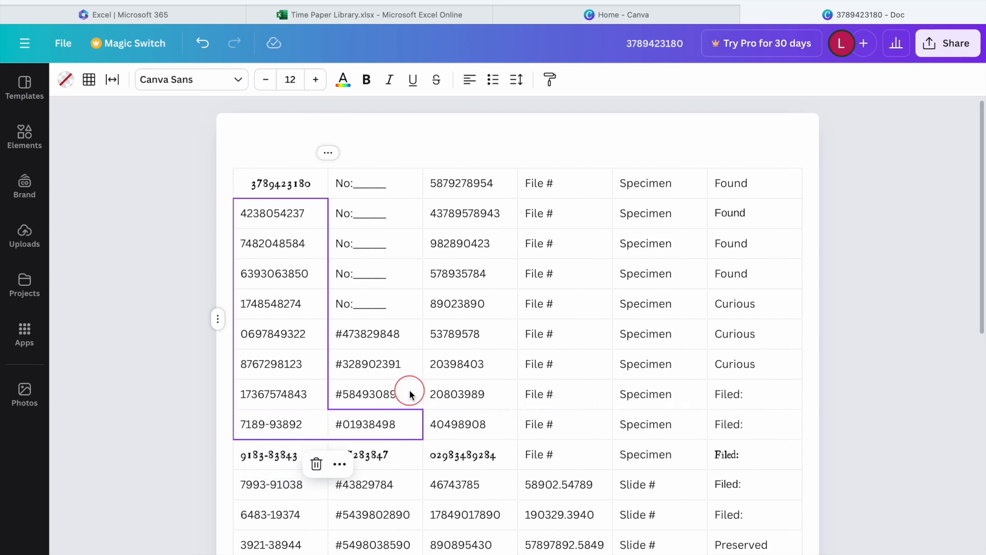
{"action": "left_click", "coordinate": [410, 368], "text": "shift"}
{"action": "left_click", "coordinate": [415, 331], "text": "shift"}
{"action": "left_click", "coordinate": [511, 184]}
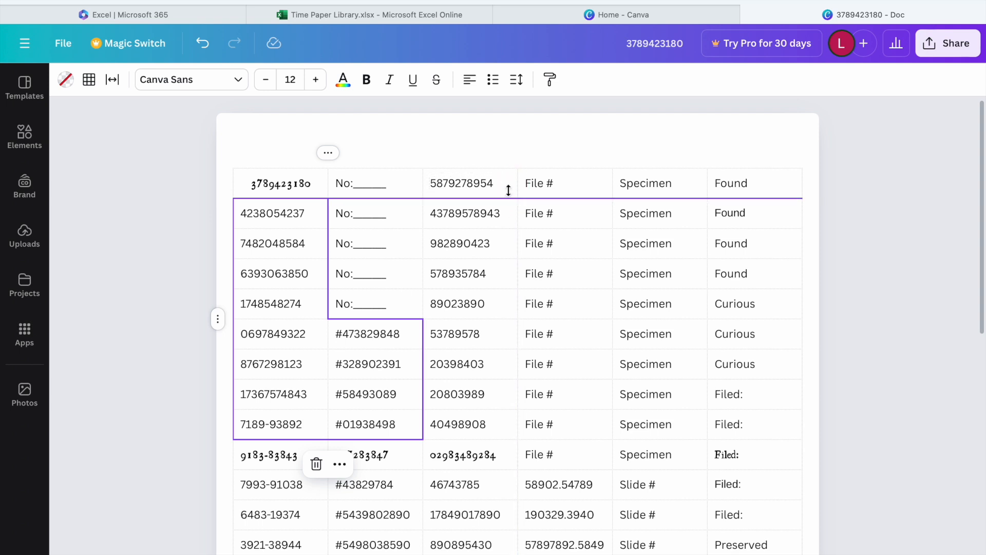
{"action": "left_click", "coordinate": [511, 188]}
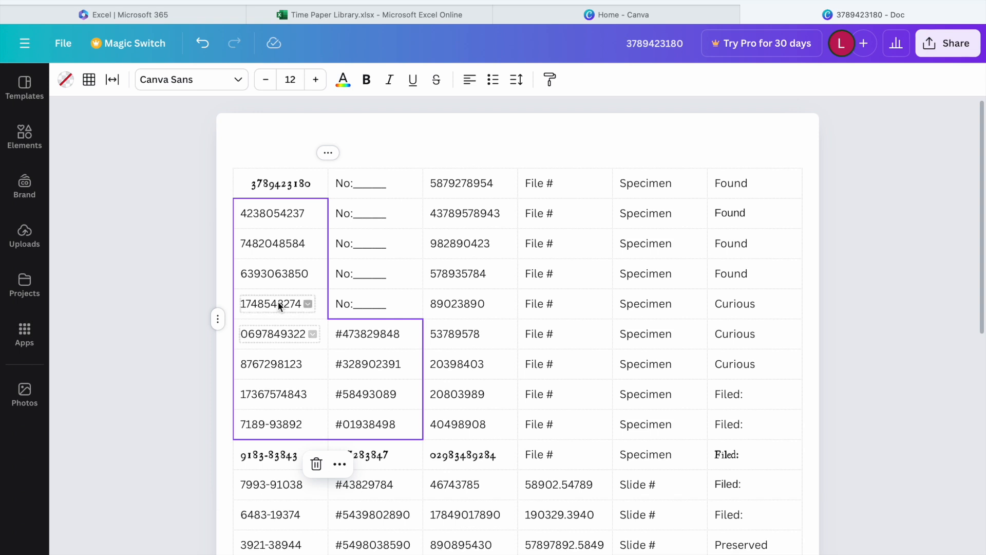
{"action": "left_click", "coordinate": [237, 83]}
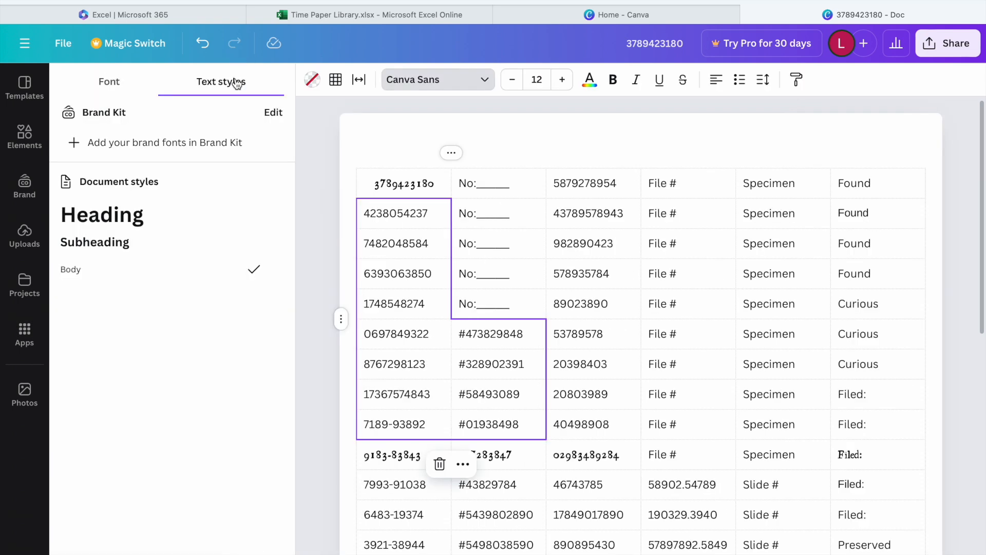
{"action": "left_click", "coordinate": [128, 83]}
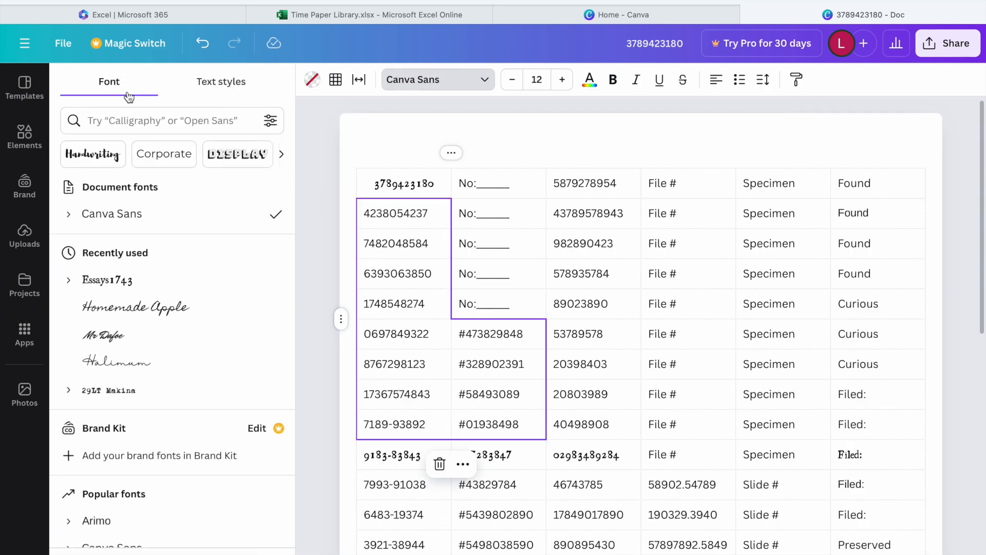
{"action": "left_click", "coordinate": [129, 291]}
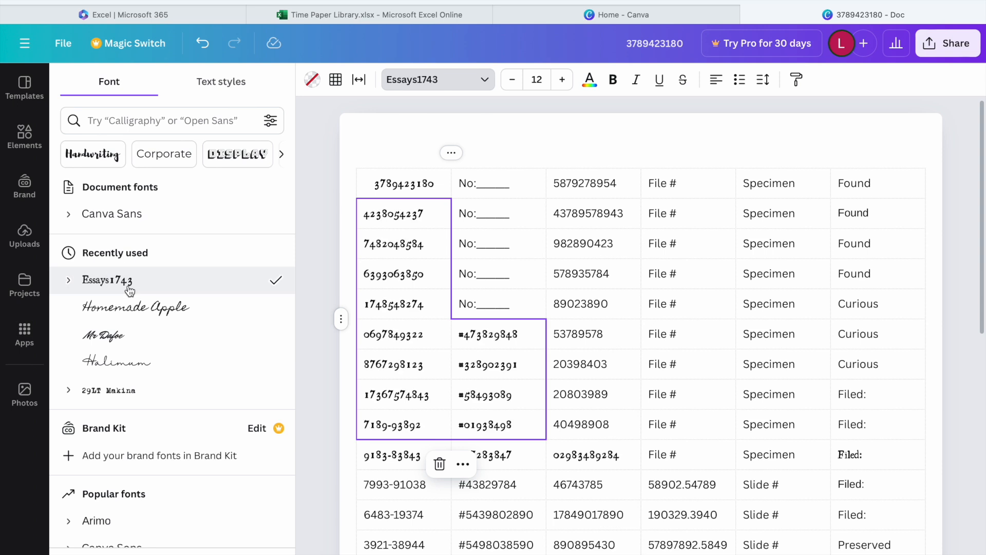
{"action": "left_click", "coordinate": [716, 82]}
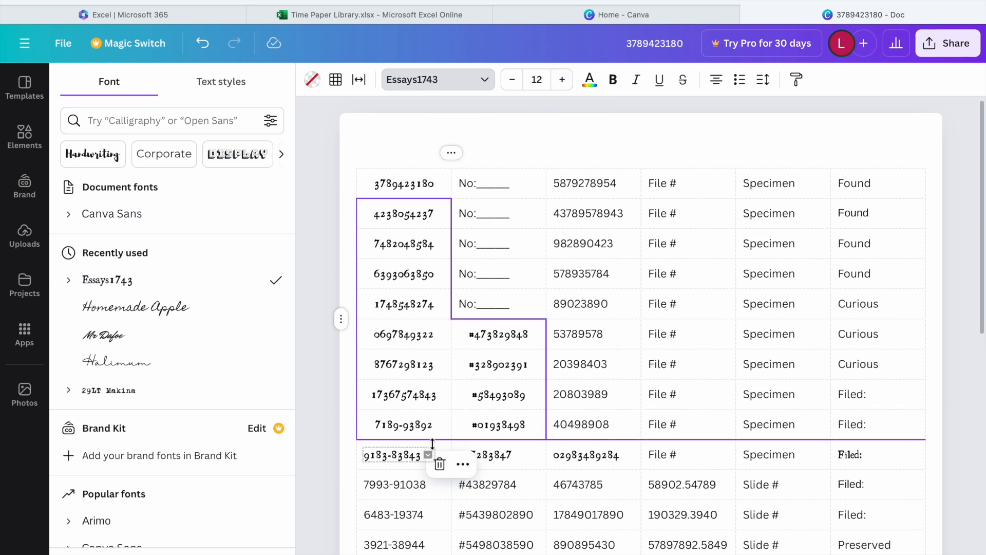
Step: Apply the Essays1743 font to the first two columns of the table's last two rows
{"action": "scroll", "coordinate": [541, 463], "scroll_direction": "down", "scroll_amount": 4}
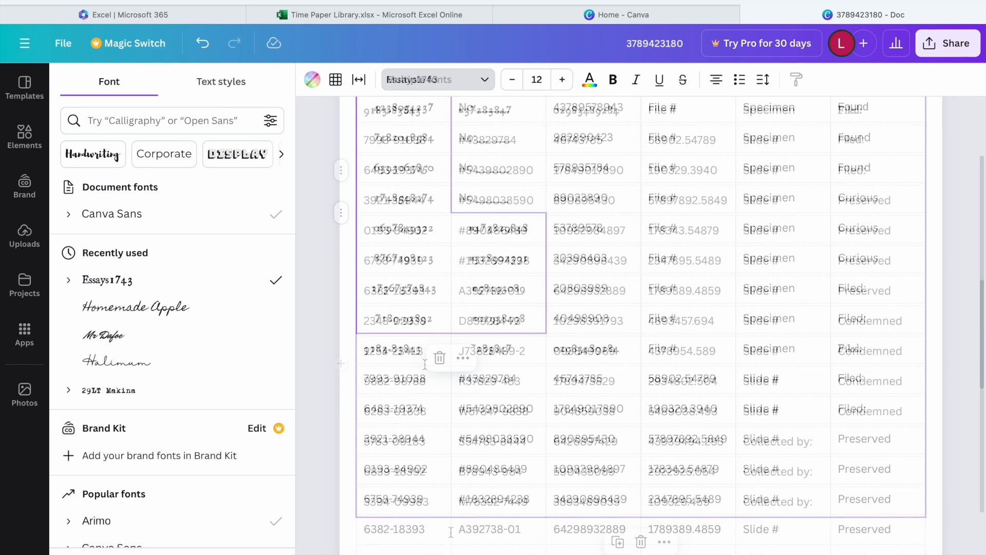
{"action": "left_click", "coordinate": [451, 532]}
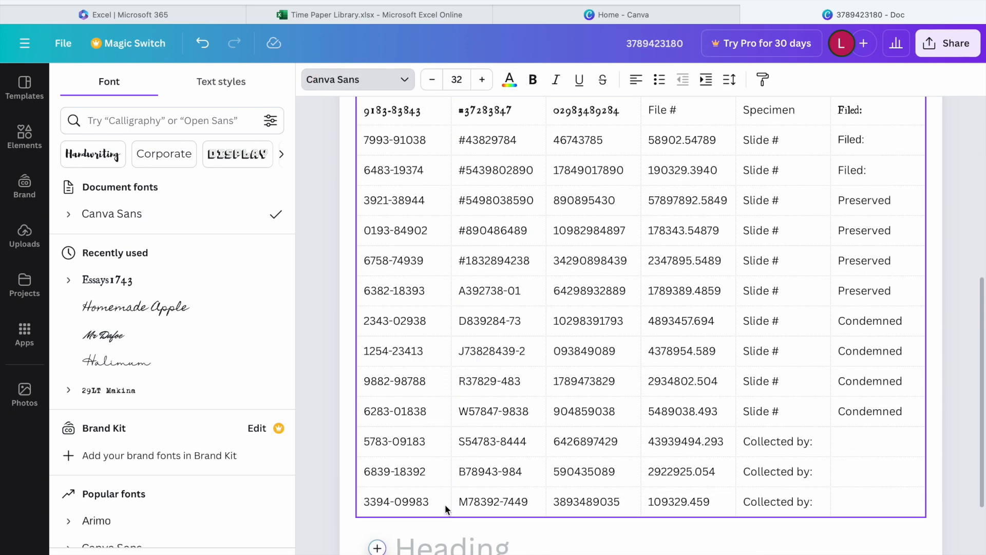
{"action": "left_click", "coordinate": [445, 504]}
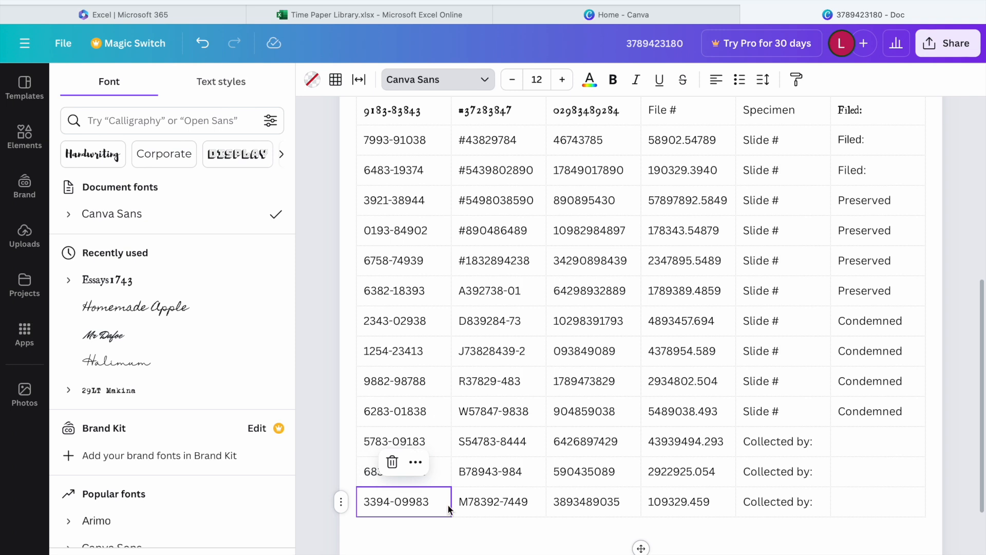
{"action": "left_click", "coordinate": [534, 508], "text": "shift"}
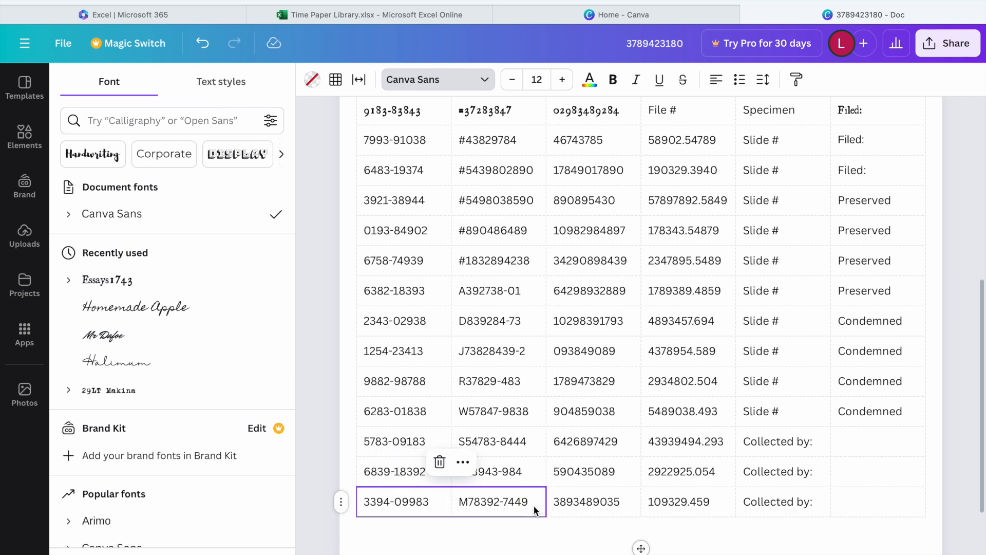
{"action": "left_click", "coordinate": [533, 474], "text": "shift"}
{"action": "left_click", "coordinate": [440, 477], "text": "shift"}
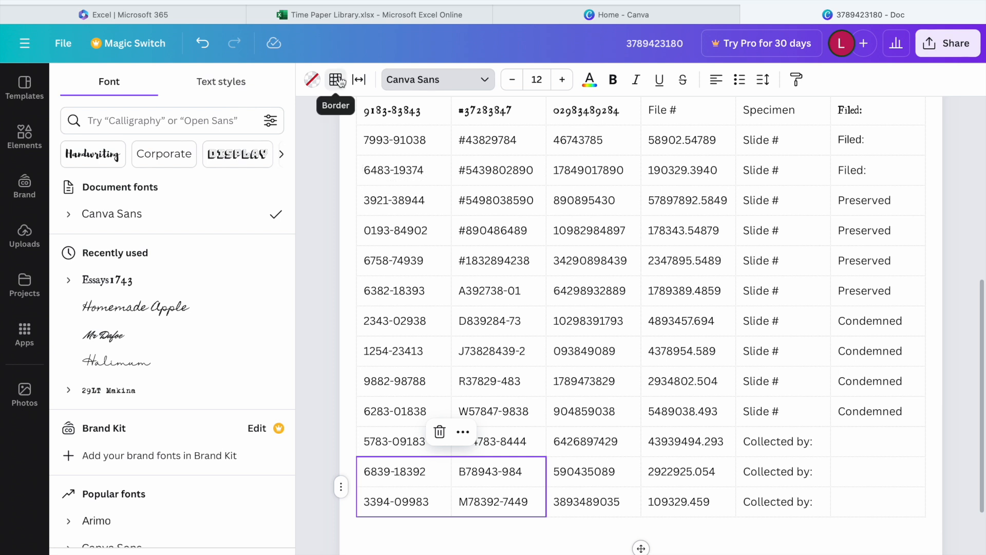
{"action": "left_click", "coordinate": [149, 280]}
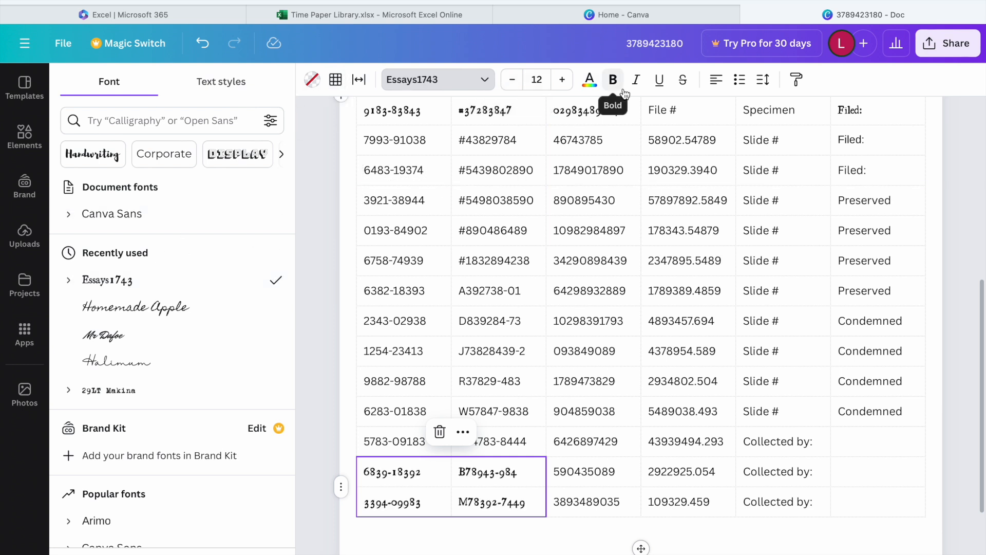
Step: Centre the text in the first two columns of the table's last two rows
{"action": "left_click", "coordinate": [718, 81]}
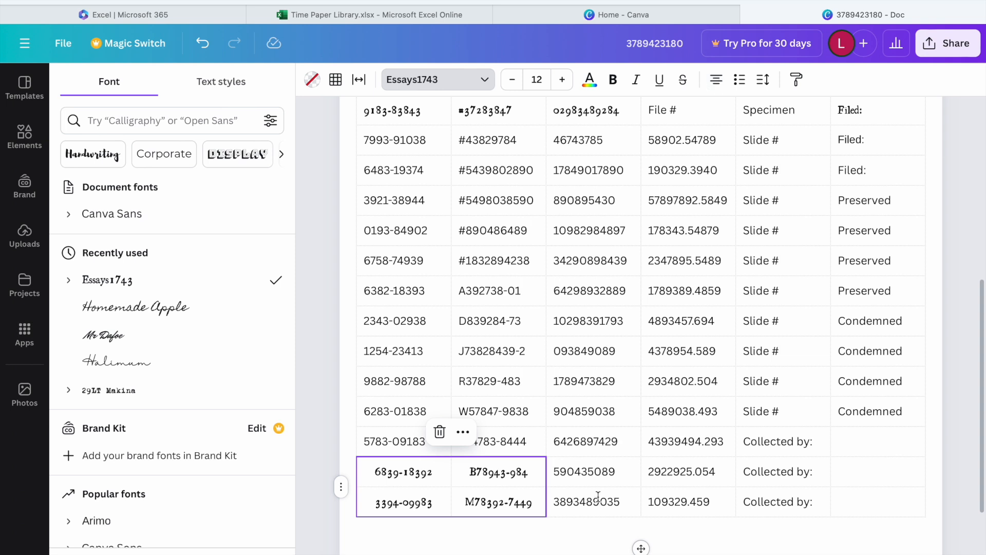
{"action": "left_click", "coordinate": [581, 539]}
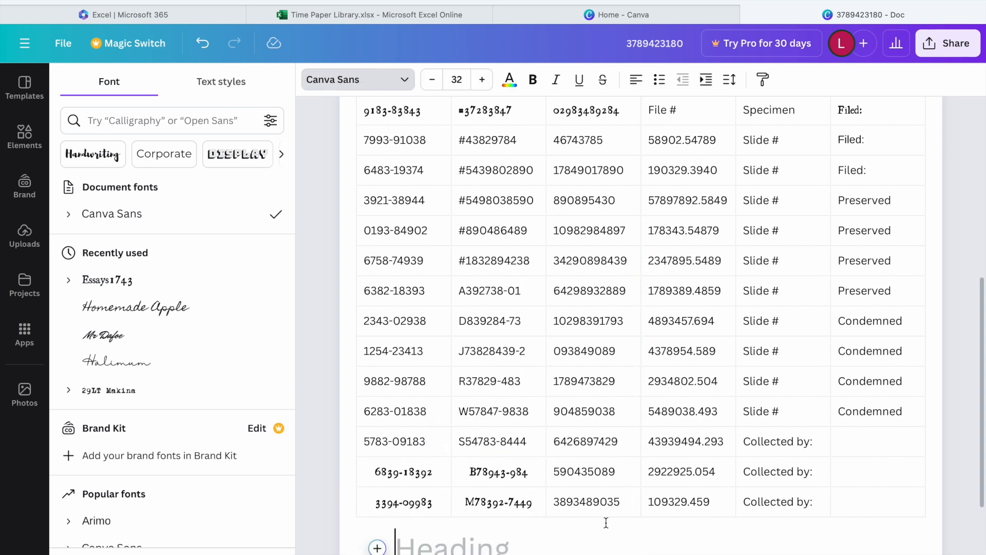
{"action": "left_click", "coordinate": [628, 501]}
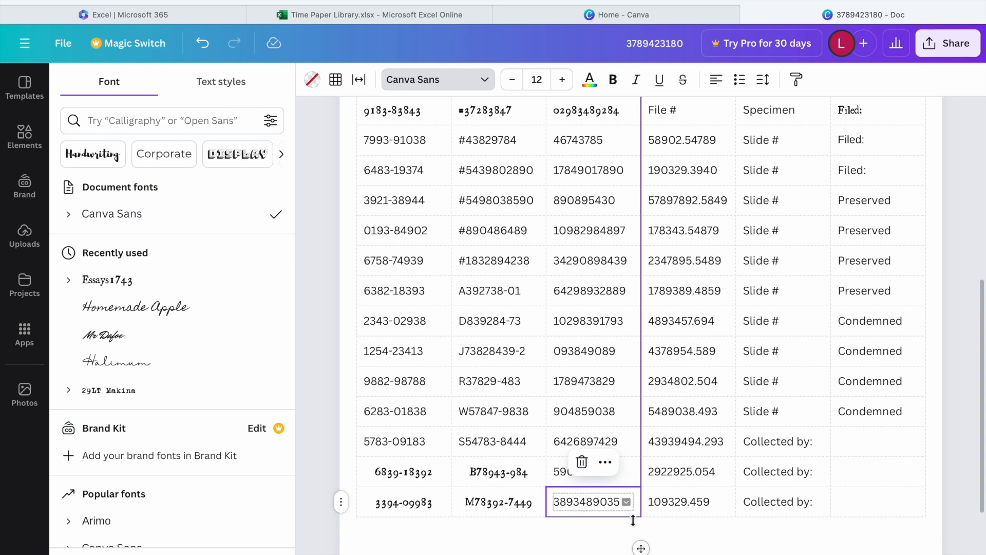
{"action": "left_click", "coordinate": [640, 537]}
{"action": "left_click", "coordinate": [636, 498]}
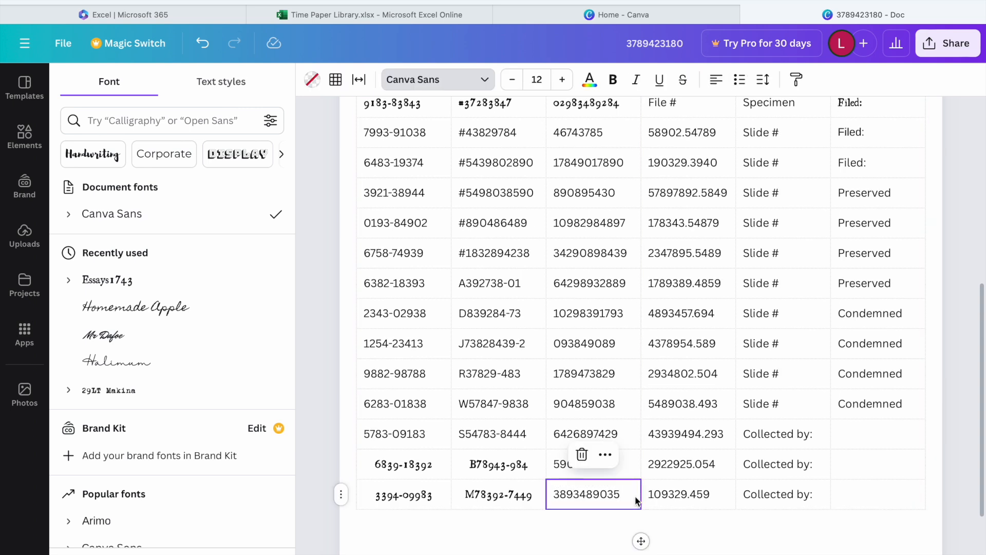
Step: Set the fourth-column cells 2934802.504, 5489038.493, 2922925.054 and 109329.459 to the Essays1743 font with centred text
{"action": "left_click", "coordinate": [725, 495]}
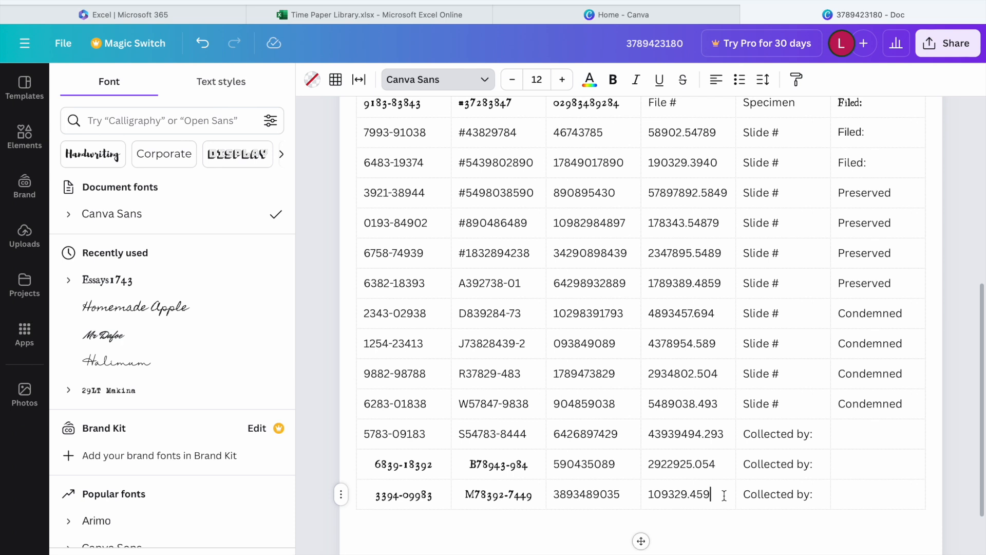
{"action": "left_click", "coordinate": [727, 474]}
{"action": "left_click_drag", "start_coordinate": [727, 472], "coordinate": [701, 493]}
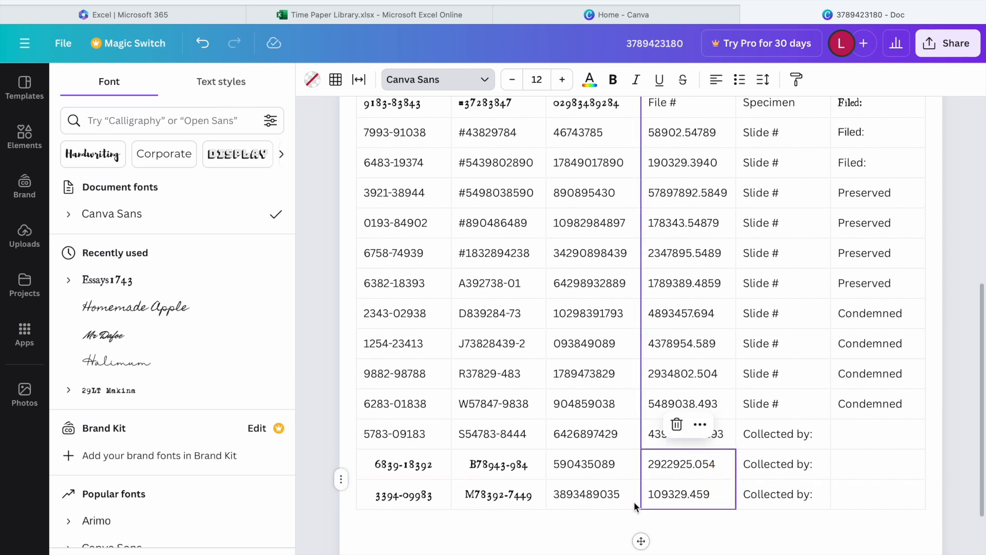
{"action": "left_click", "coordinate": [724, 377]}
{"action": "left_click", "coordinate": [725, 405], "text": "shift"}
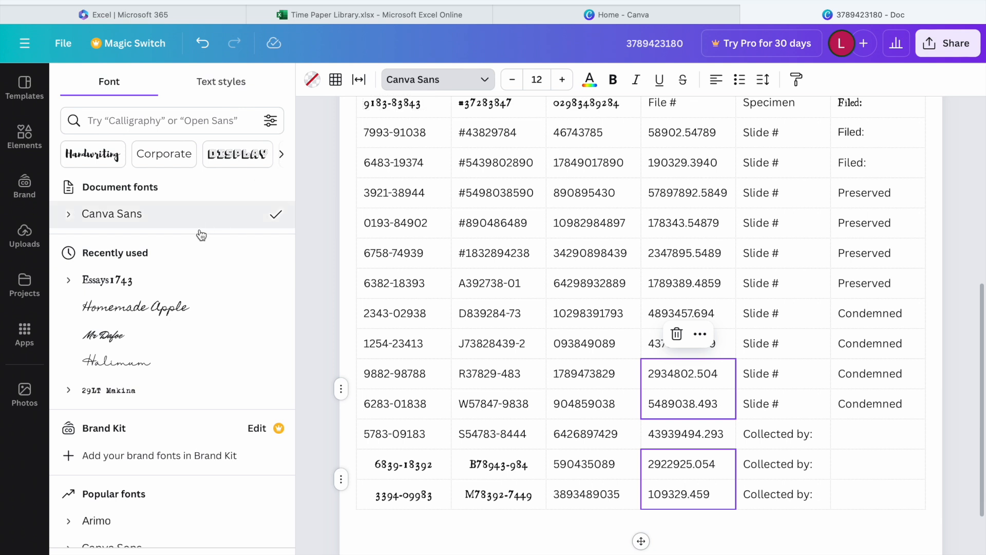
{"action": "left_click", "coordinate": [180, 282]}
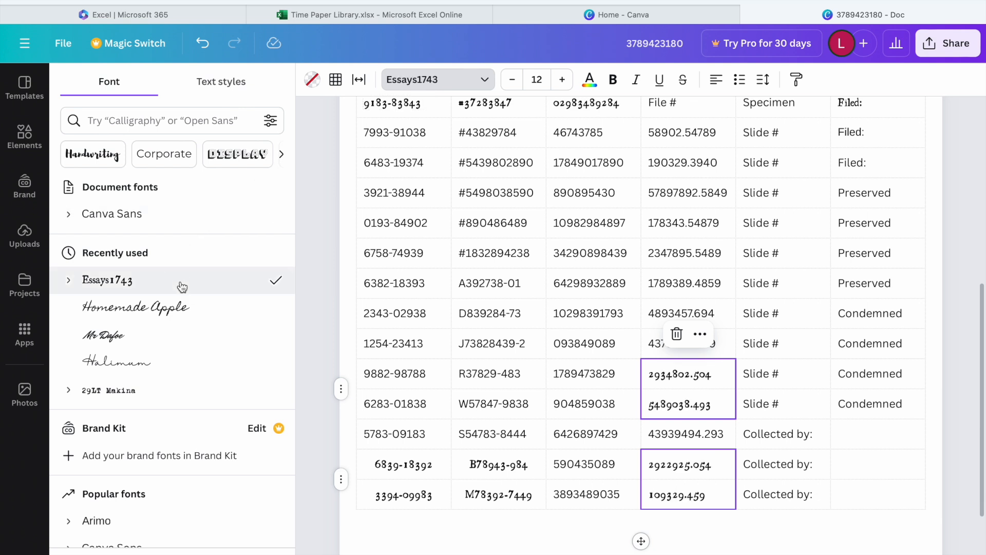
{"action": "left_click", "coordinate": [723, 82]}
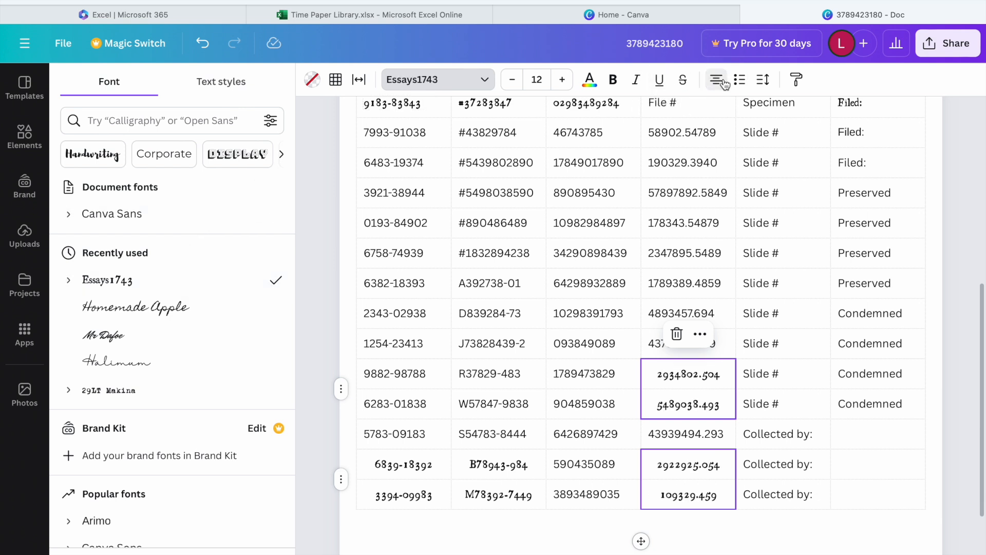
{"action": "left_click", "coordinate": [645, 427]}
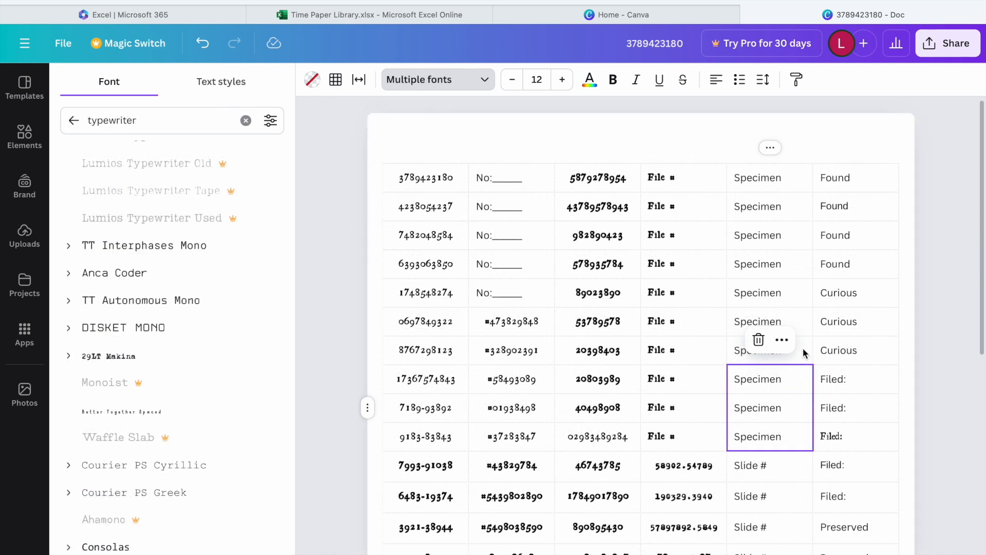
Step: Select all Specimen and Slide # cells in the fifth column
{"action": "left_click_drag", "start_coordinate": [803, 348], "coordinate": [800, 188]}
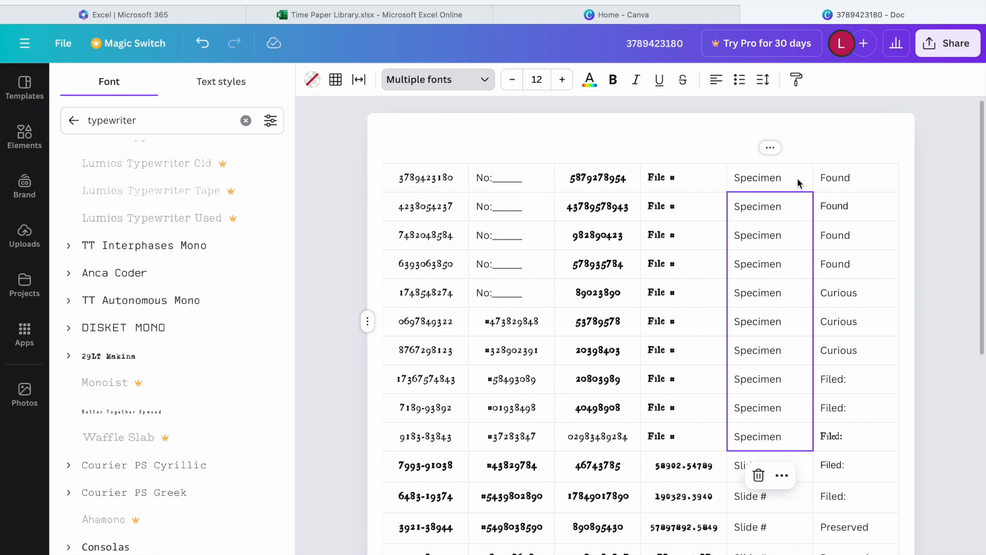
{"action": "left_click", "coordinate": [801, 467], "text": "shift"}
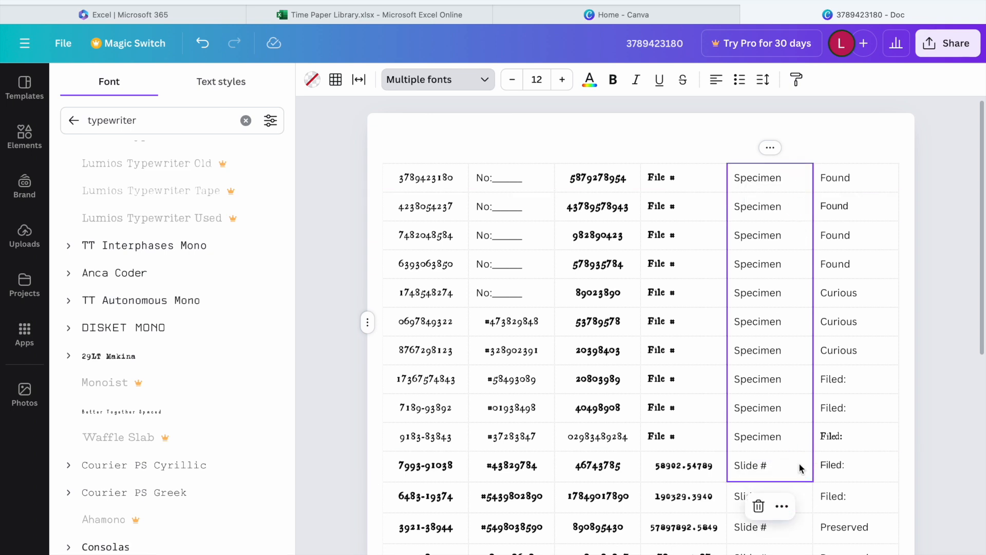
{"action": "scroll", "coordinate": [800, 481], "scroll_direction": "down", "scroll_amount": 1}
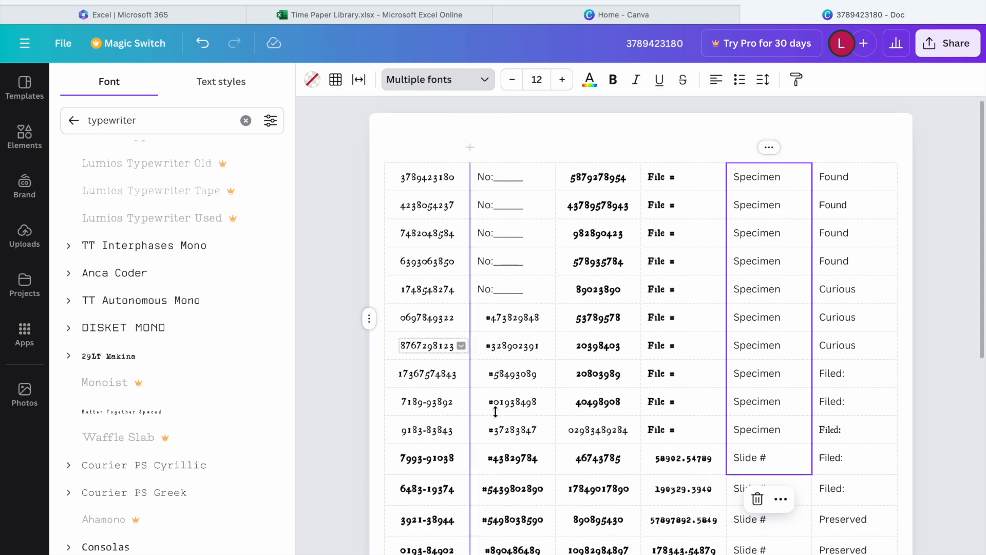
{"action": "scroll", "coordinate": [897, 386], "scroll_direction": "down", "scroll_amount": 3}
{"action": "scroll", "coordinate": [897, 386], "scroll_direction": "down", "scroll_amount": 3}
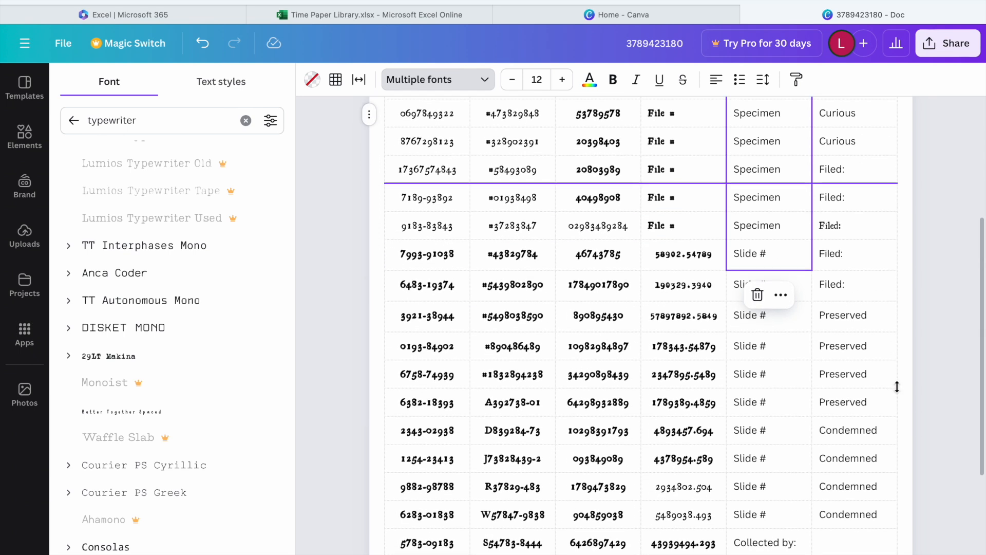
{"action": "left_click_drag", "start_coordinate": [793, 429], "coordinate": [781, 199]}
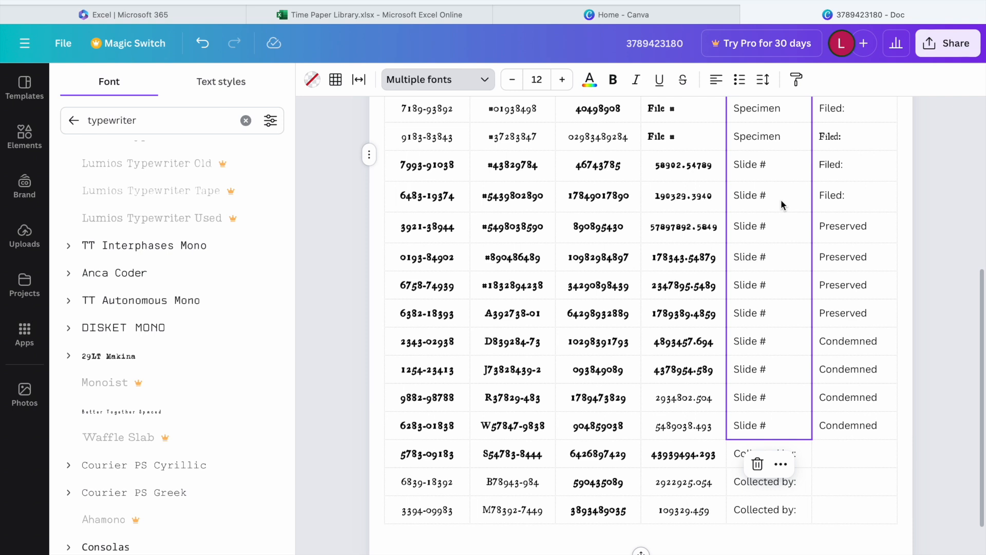
Step: Add the sixth-column cells containing Preserved, Found and Curious to the selection, leaving out the Filed: cells
{"action": "left_click", "coordinate": [878, 314]}
{"action": "left_click_drag", "start_coordinate": [880, 317], "coordinate": [867, 223]}
{"action": "left_click_drag", "start_coordinate": [984, 311], "coordinate": [976, 170]}
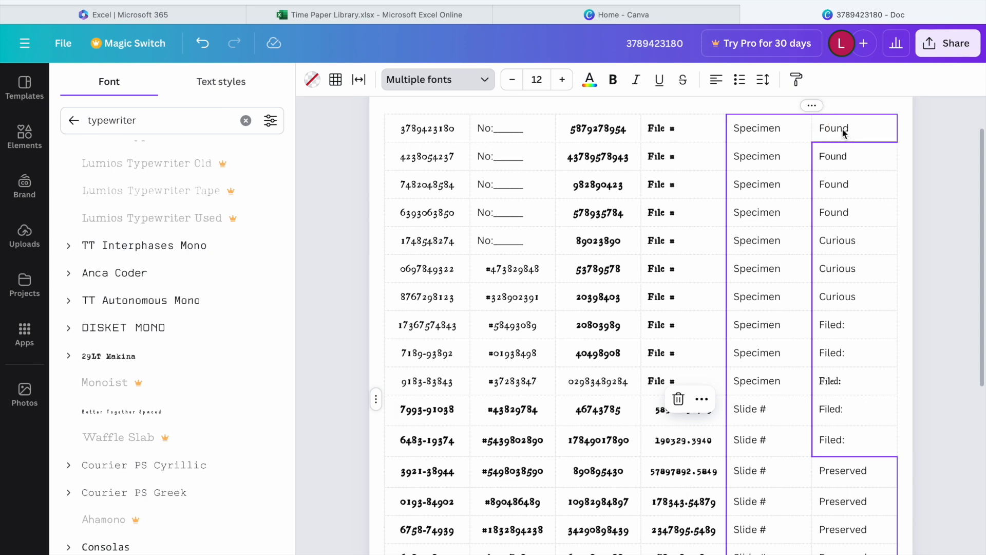
{"action": "left_click", "coordinate": [852, 155], "text": "shift"}
{"action": "left_click", "coordinate": [853, 187], "text": "shift"}
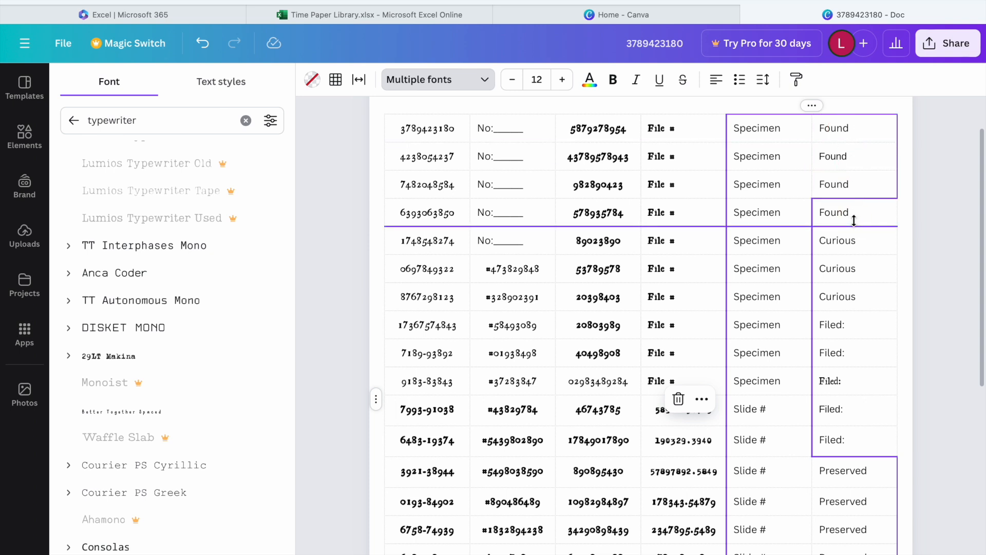
{"action": "left_click", "coordinate": [854, 212], "text": "shift"}
{"action": "left_click", "coordinate": [855, 242], "text": "shift"}
{"action": "left_click", "coordinate": [854, 266], "text": "shift"}
{"action": "left_click", "coordinate": [855, 294], "text": "shift"}
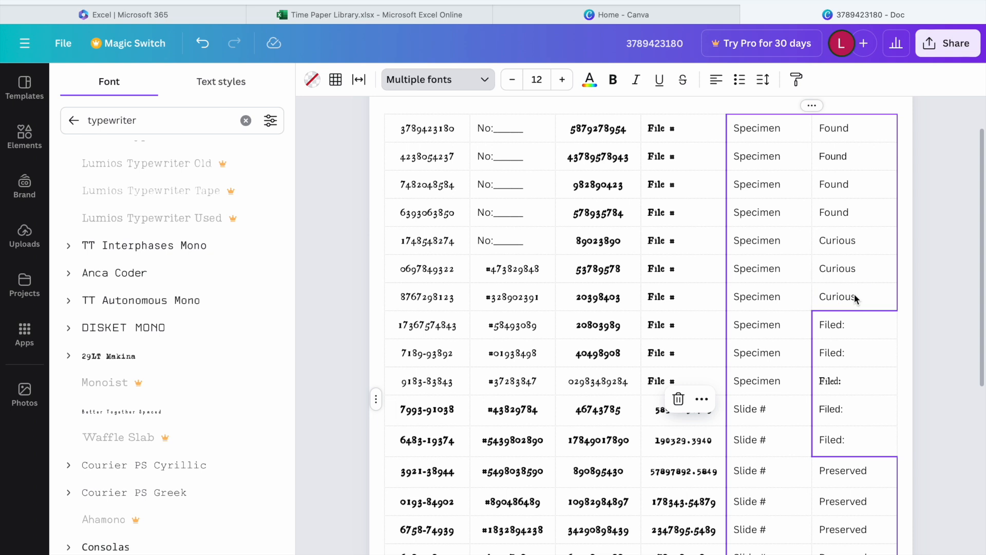
Step: Search the fonts for "handwriting"
{"action": "left_click", "coordinate": [188, 119]}
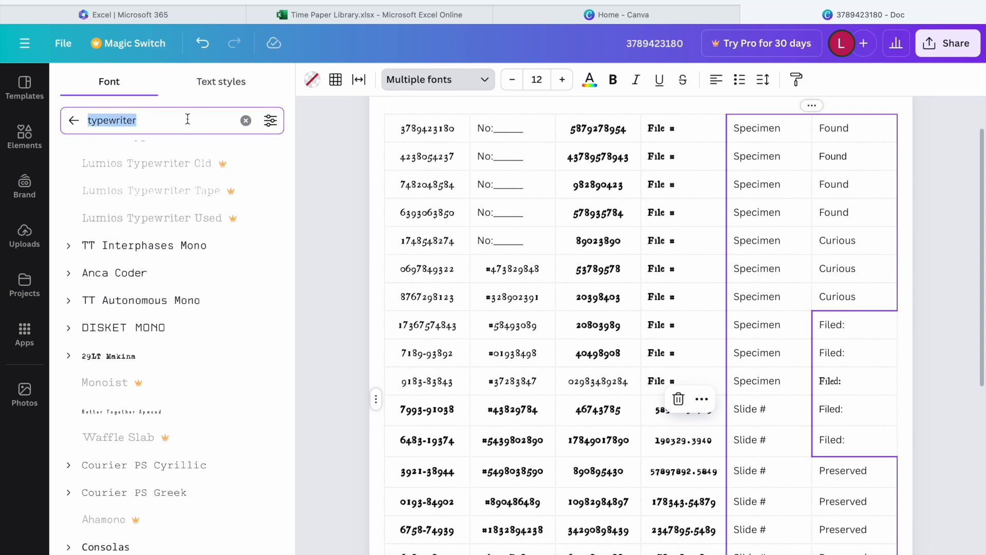
{"action": "type", "text": "handwr"}
{"action": "left_click", "coordinate": [88, 190]}
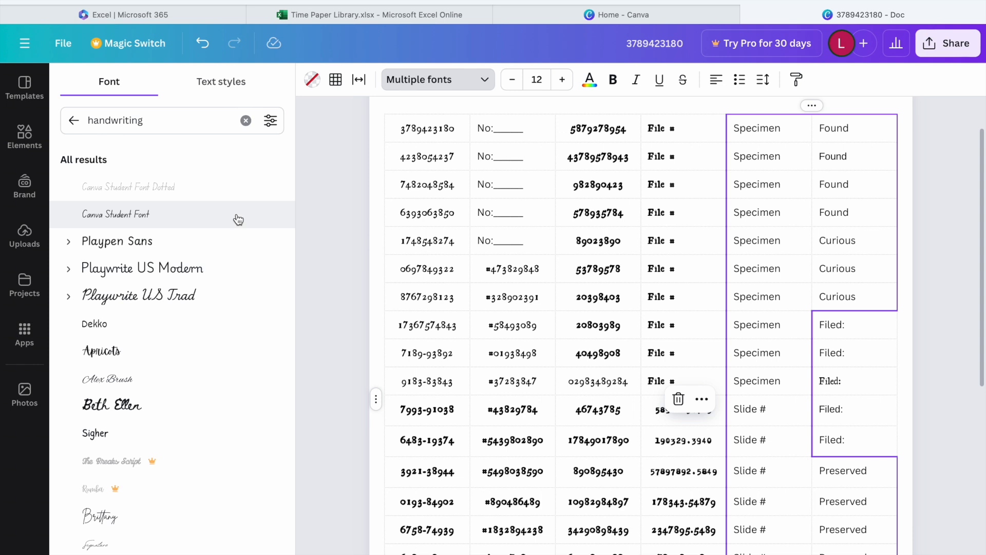
Step: Try the Playwrite US Trad font at size 11 on the selected fifth- and sixth-column cells
{"action": "scroll", "coordinate": [238, 219], "scroll_direction": "down", "scroll_amount": 2}
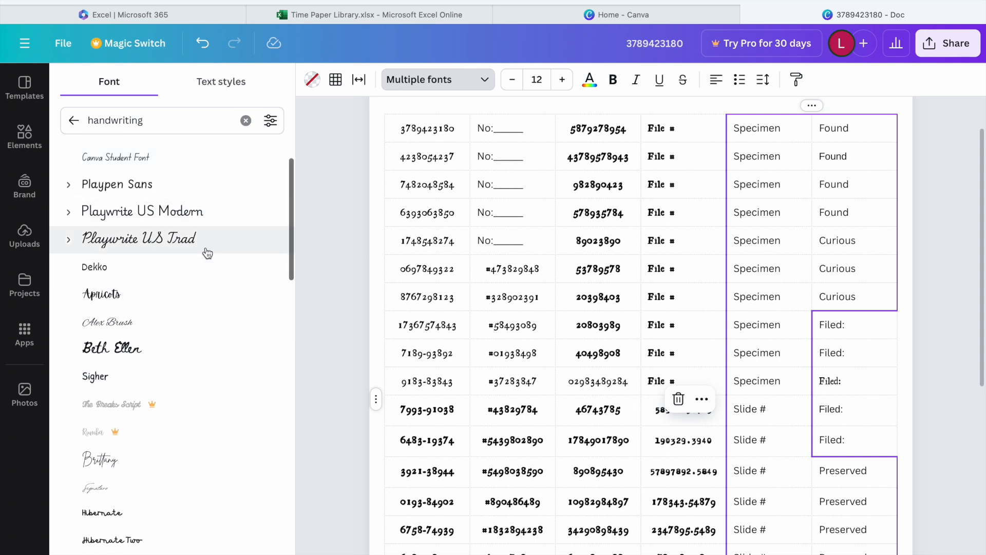
{"action": "left_click", "coordinate": [207, 251]}
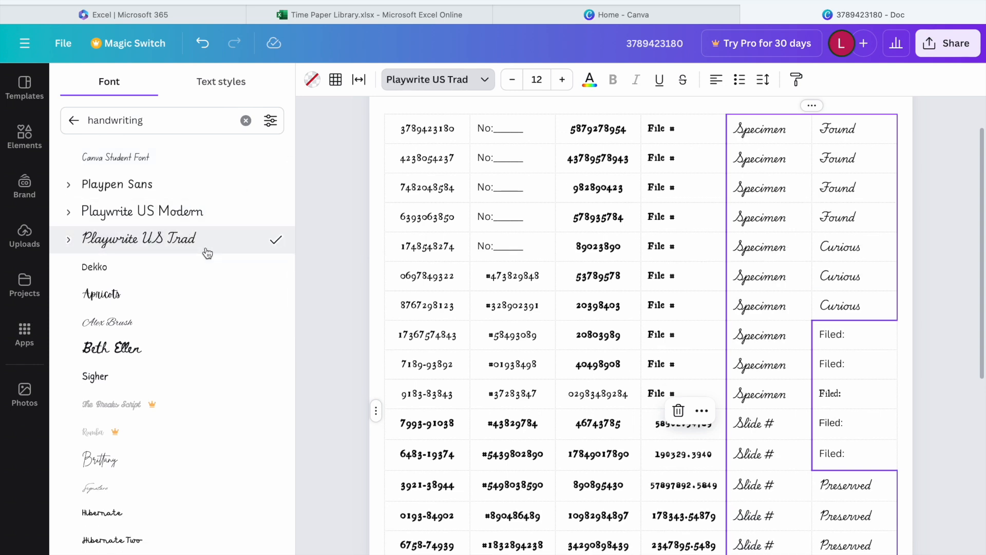
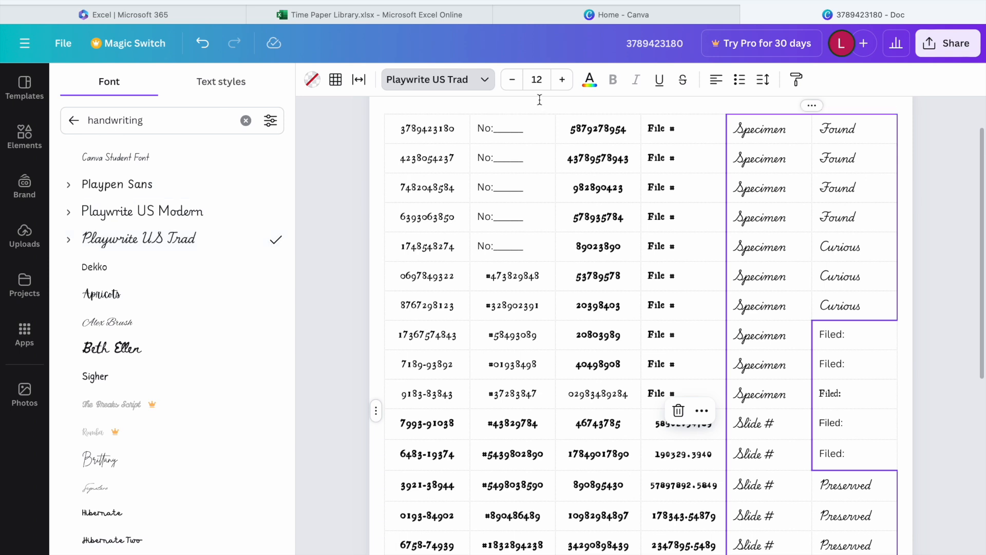
{"action": "left_click", "coordinate": [512, 80]}
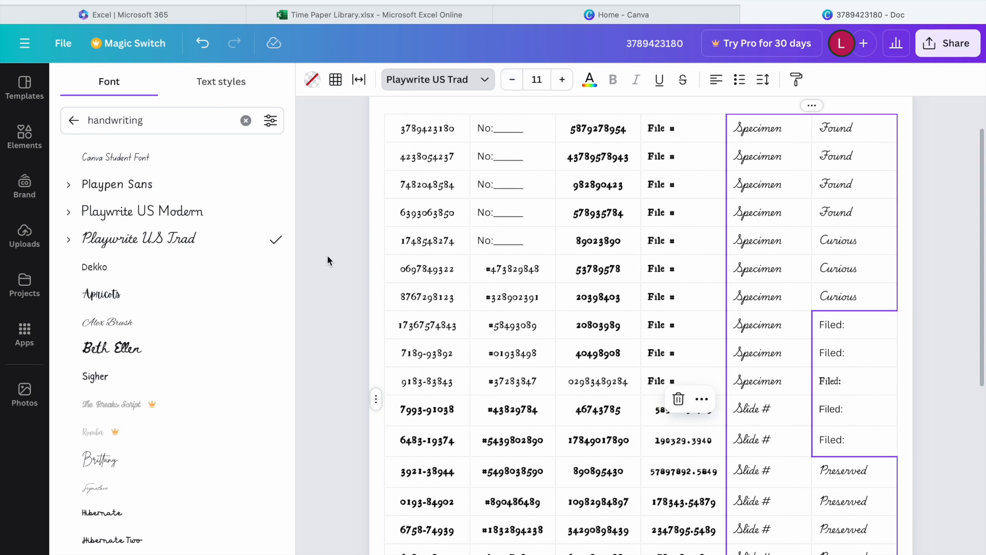
Step: Try the Playlist Script font on the selected cells
{"action": "scroll", "coordinate": [162, 347], "scroll_direction": "down", "scroll_amount": 4}
{"action": "scroll", "coordinate": [165, 348], "scroll_direction": "down", "scroll_amount": 8}
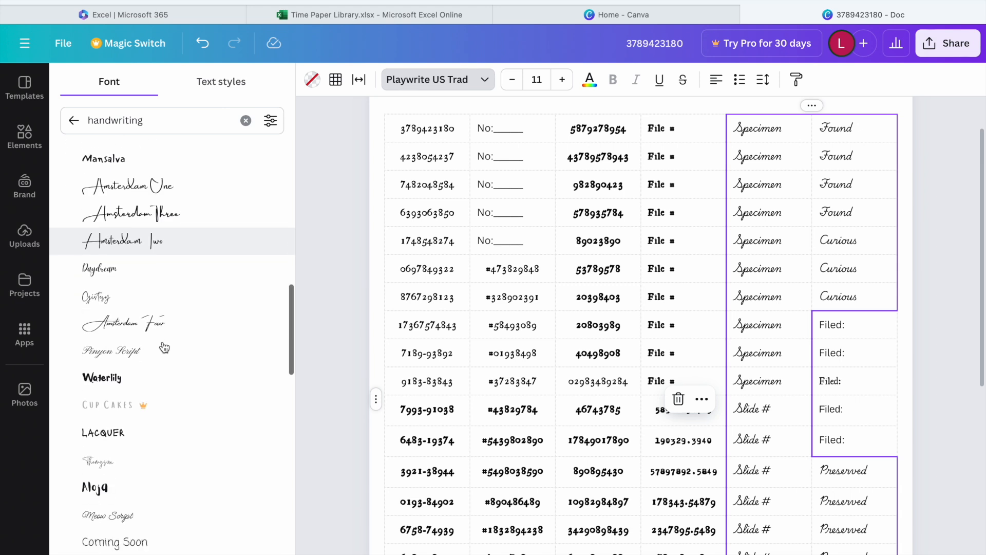
{"action": "scroll", "coordinate": [164, 348], "scroll_direction": "down", "scroll_amount": 3}
{"action": "scroll", "coordinate": [165, 348], "scroll_direction": "down", "scroll_amount": 8}
{"action": "scroll", "coordinate": [165, 348], "scroll_direction": "down", "scroll_amount": 5}
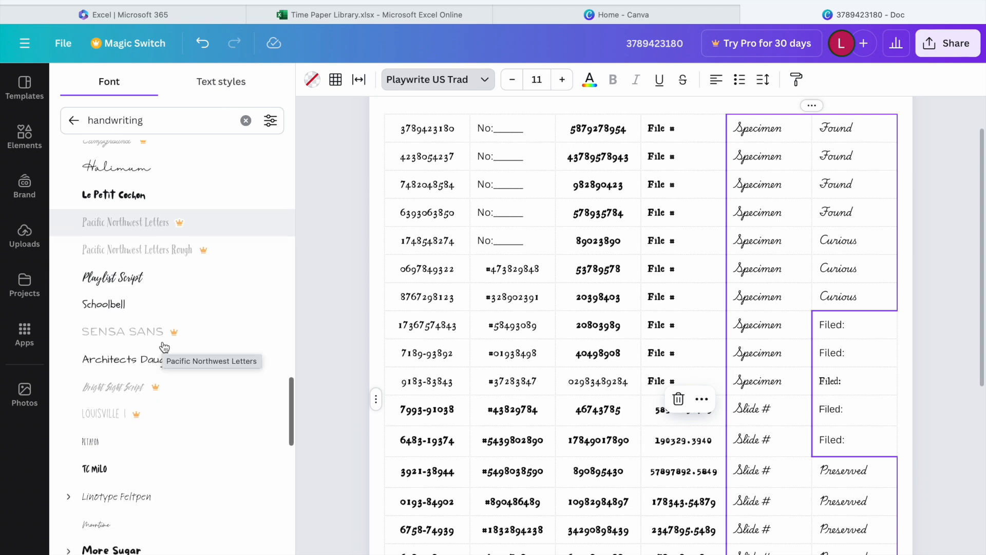
{"action": "scroll", "coordinate": [164, 346], "scroll_direction": "down", "scroll_amount": 2}
{"action": "left_click", "coordinate": [143, 253]}
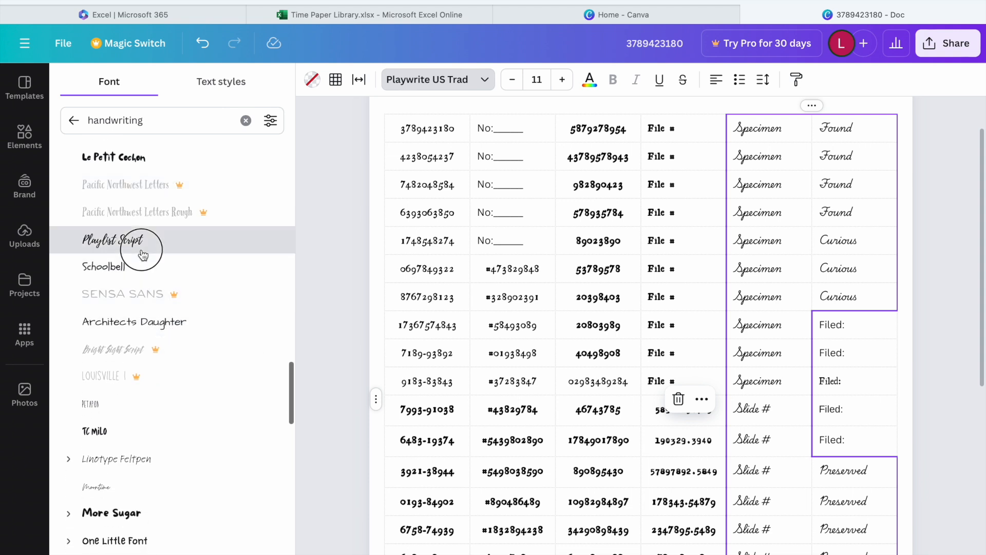
Step: Try the Over The Rainbow handwriting font on the selected cells
{"action": "scroll", "coordinate": [158, 317], "scroll_direction": "down", "scroll_amount": 4}
{"action": "scroll", "coordinate": [157, 317], "scroll_direction": "down", "scroll_amount": 5}
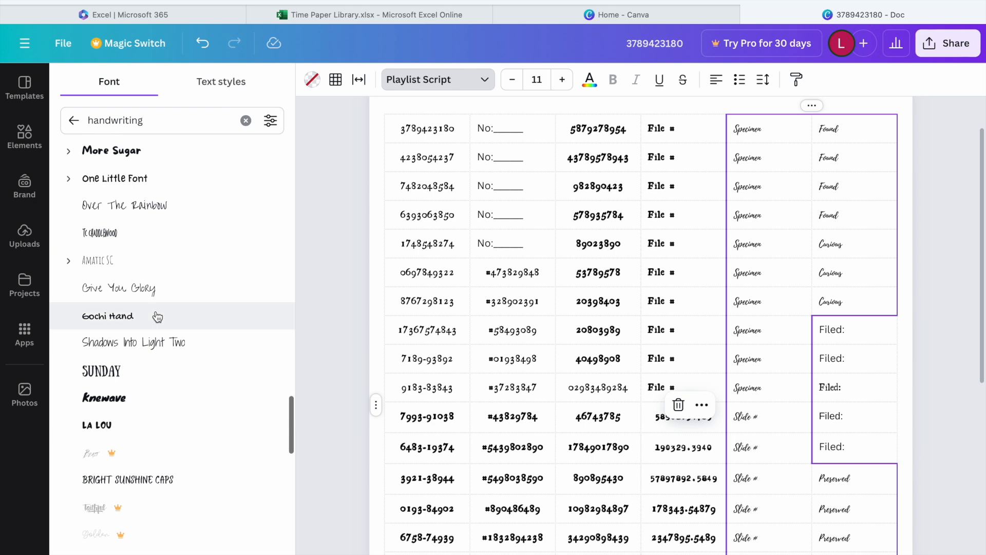
{"action": "scroll", "coordinate": [157, 317], "scroll_direction": "down", "scroll_amount": 1}
{"action": "left_click", "coordinate": [157, 194]}
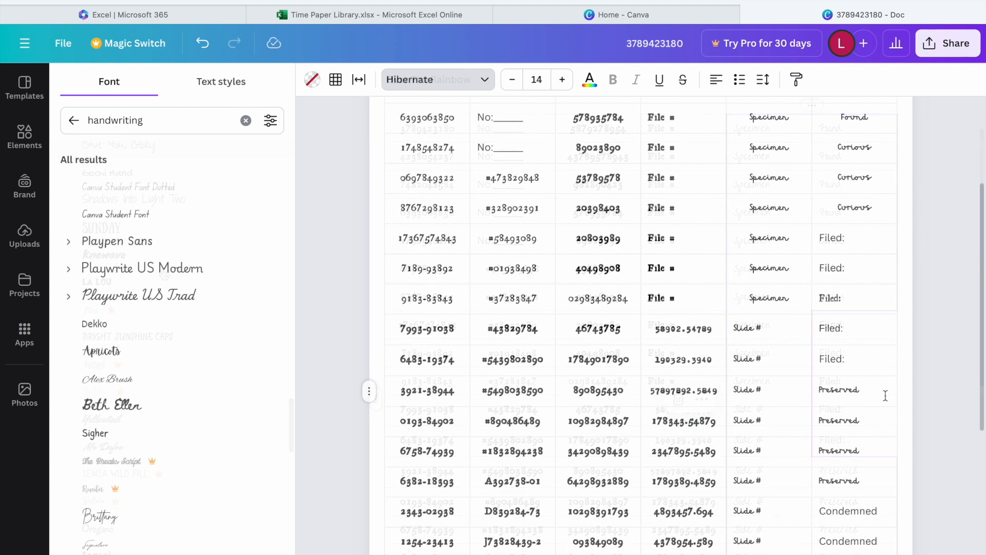
Step: Select the four Preserved cells in the sixth column, then give them a deep violet text colour and centre their text
{"action": "left_click", "coordinate": [886, 396]}
{"action": "left_click", "coordinate": [886, 423]}
{"action": "left_click_drag", "start_coordinate": [893, 400], "coordinate": [892, 487]}
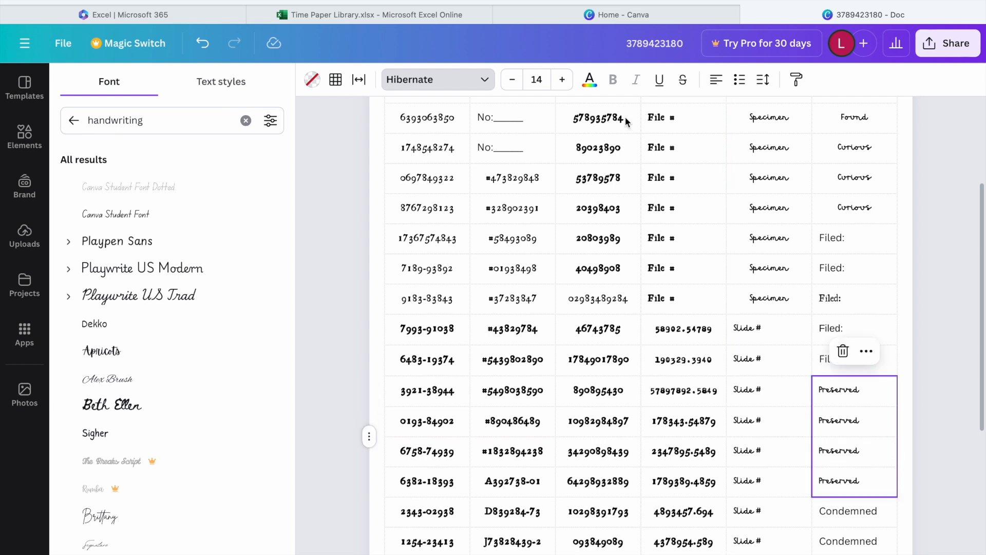
{"action": "left_click", "coordinate": [590, 80]}
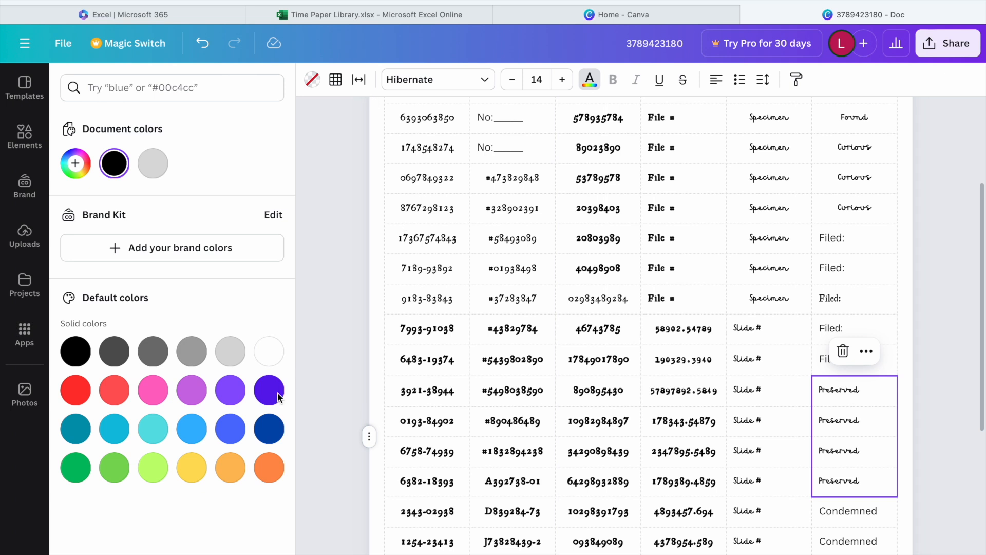
{"action": "left_click", "coordinate": [271, 435]}
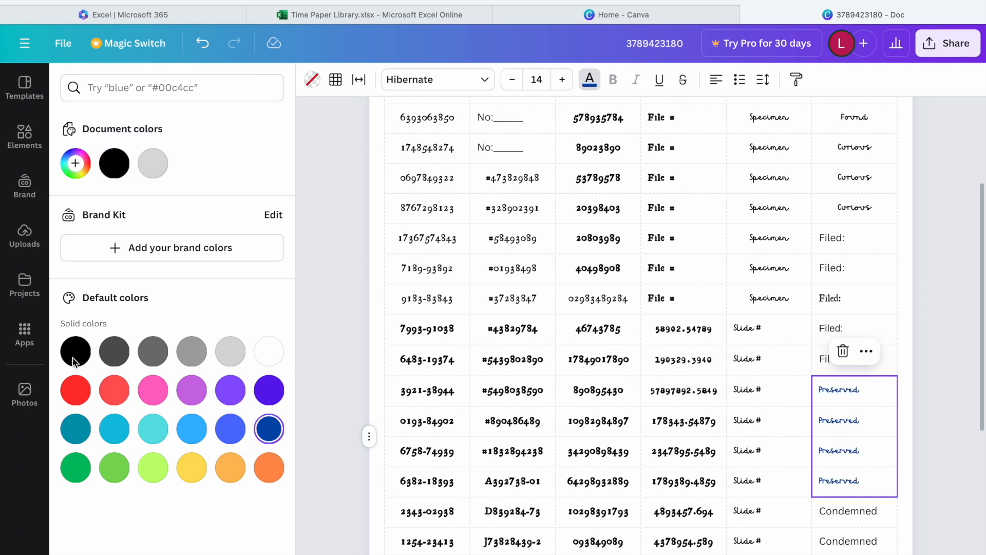
{"action": "left_click", "coordinate": [76, 393]}
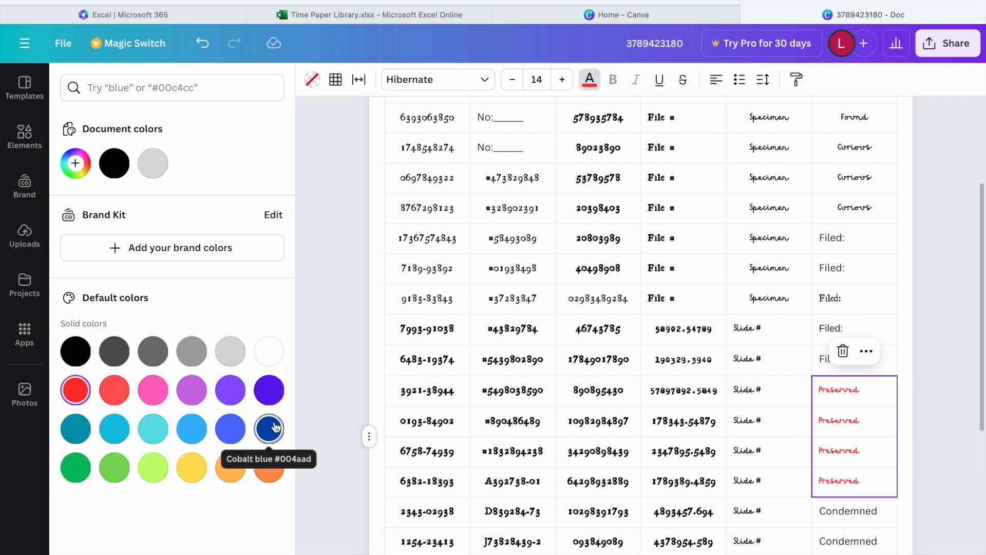
{"action": "left_click", "coordinate": [272, 391]}
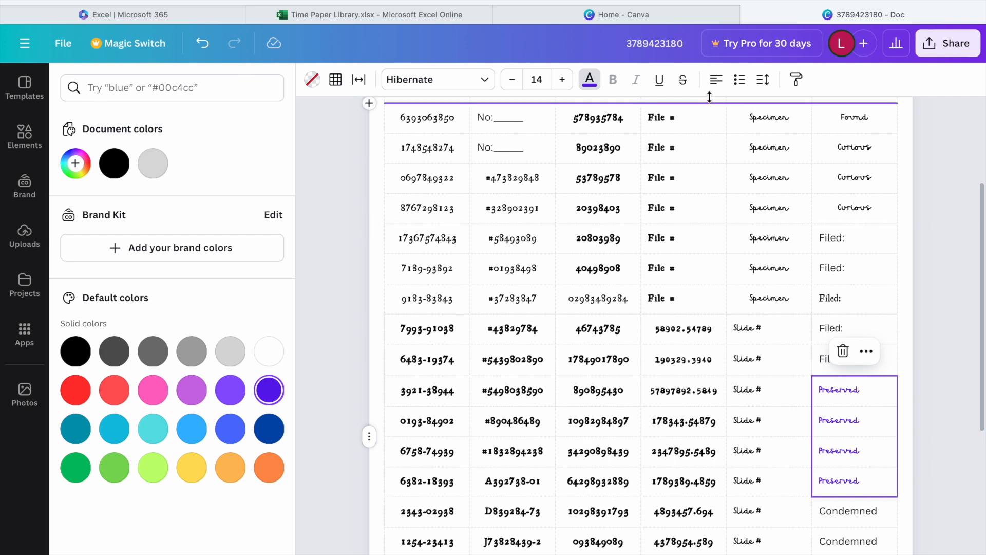
{"action": "left_click", "coordinate": [716, 80]}
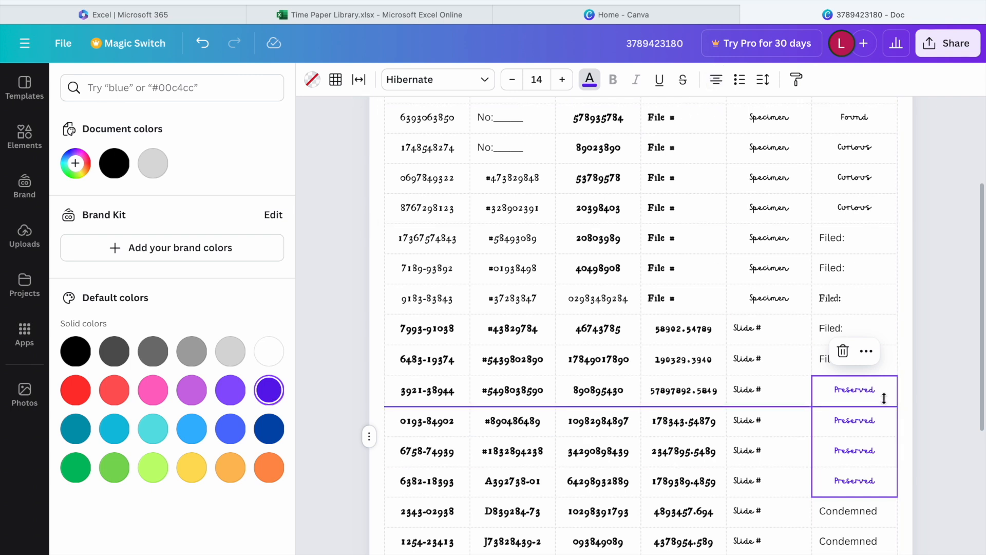
Step: Try font sizes 15 and 16 on the four Preserved cells, and return them to size 14
{"action": "left_click", "coordinate": [563, 80]}
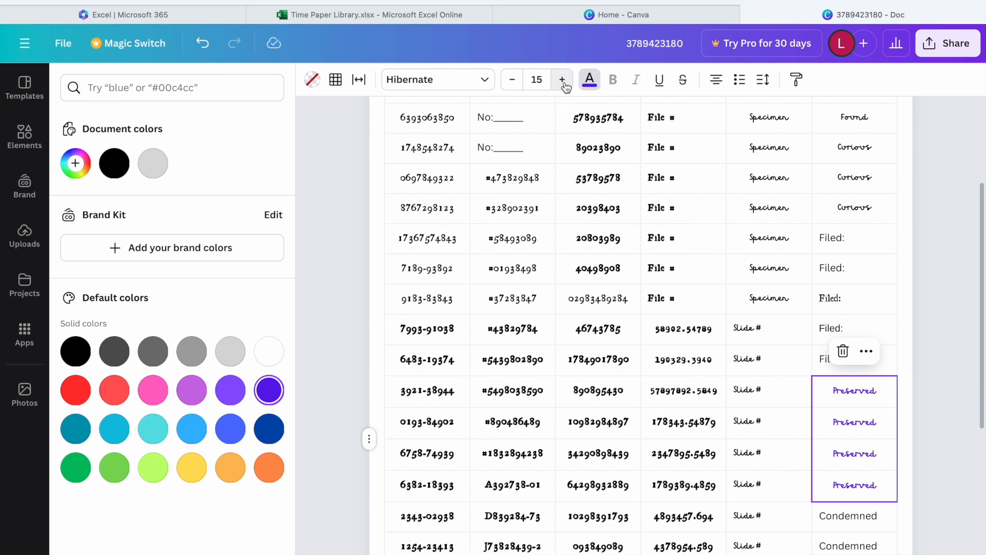
{"action": "left_click", "coordinate": [563, 80]}
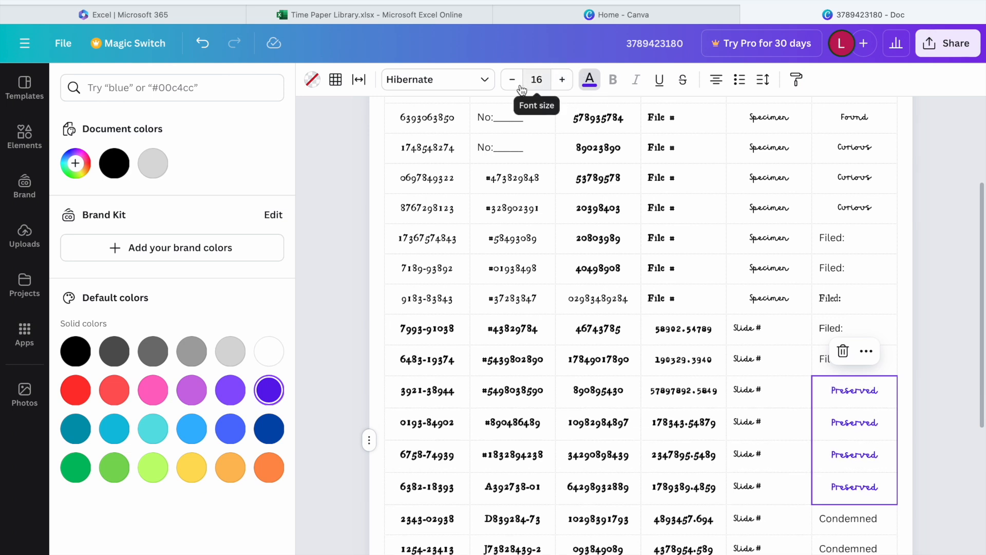
{"action": "left_click", "coordinate": [513, 84]}
{"action": "left_click", "coordinate": [512, 85]}
{"action": "left_click", "coordinate": [512, 82]}
{"action": "left_click", "coordinate": [560, 83]}
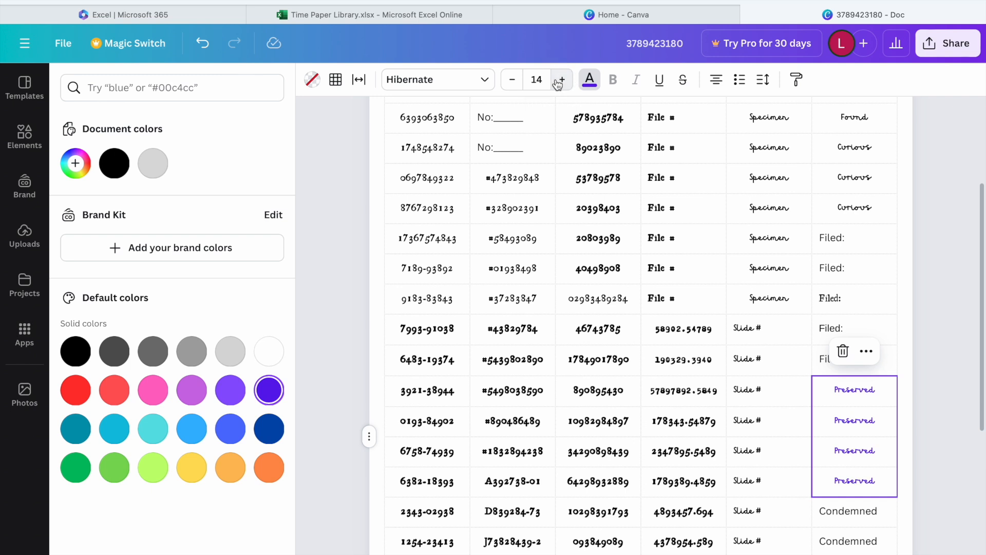
Step: Select the four Condemned cells in the sixth column and browse the handwriting fonts for a suitable style
{"action": "scroll", "coordinate": [832, 469], "scroll_direction": "down", "scroll_amount": 4}
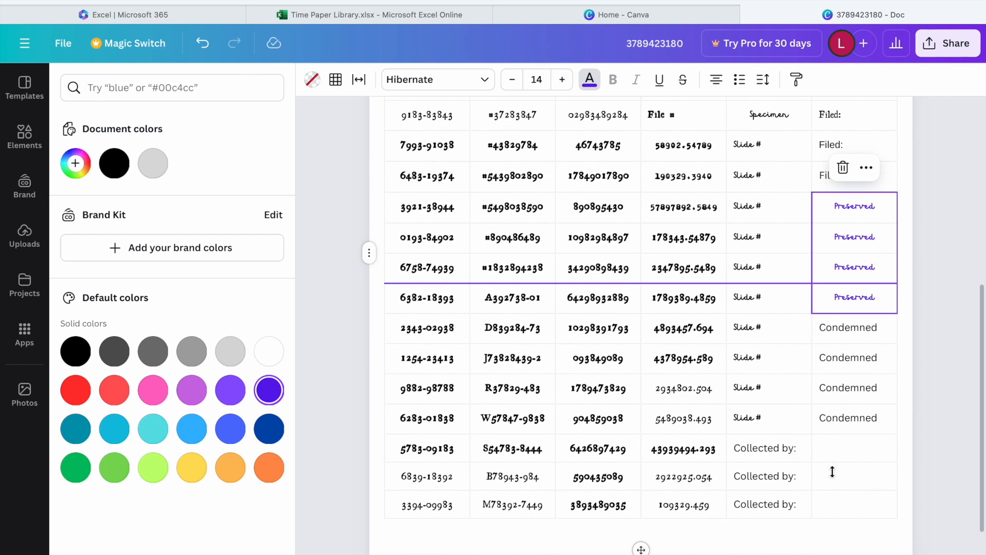
{"action": "left_click", "coordinate": [847, 334]}
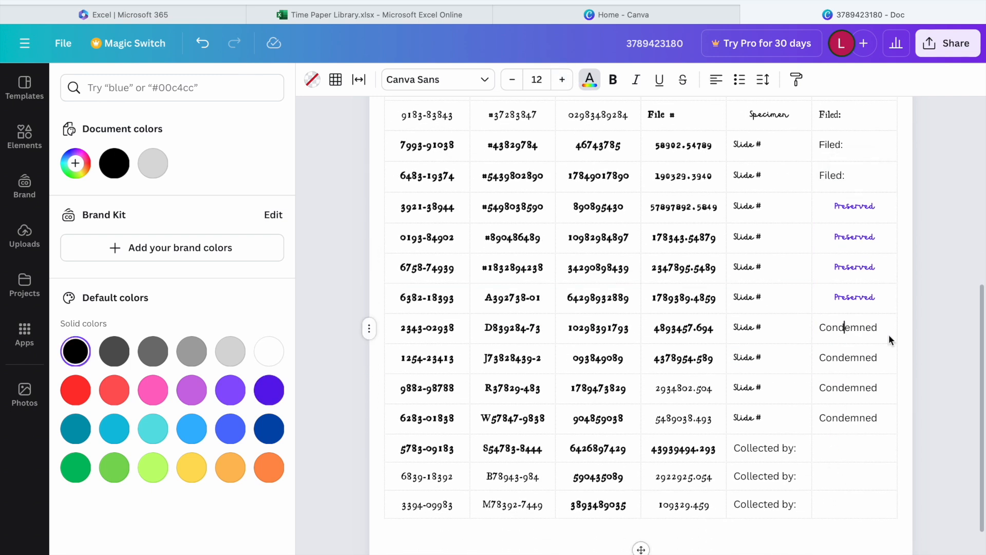
{"action": "left_click_drag", "start_coordinate": [889, 350], "coordinate": [885, 414]}
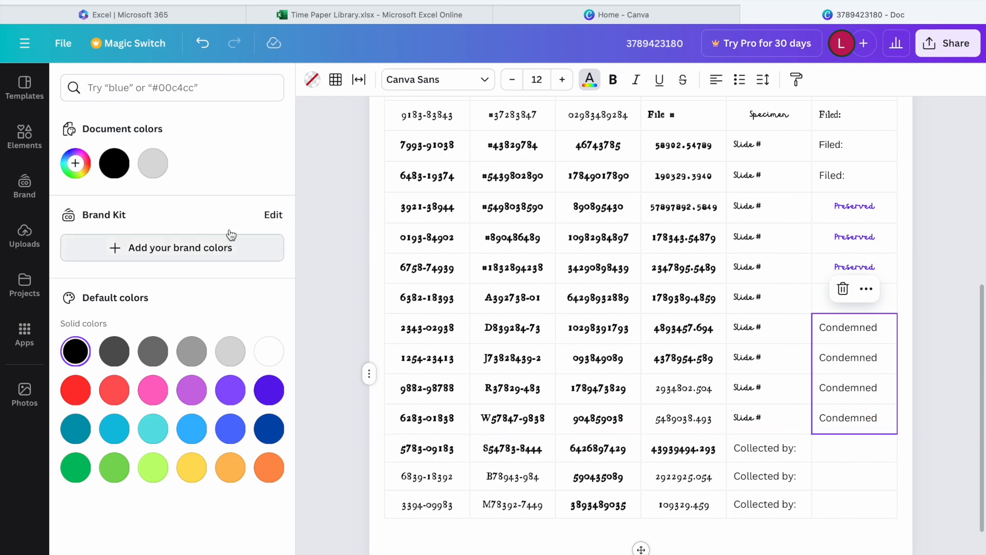
{"action": "left_click", "coordinate": [487, 81]}
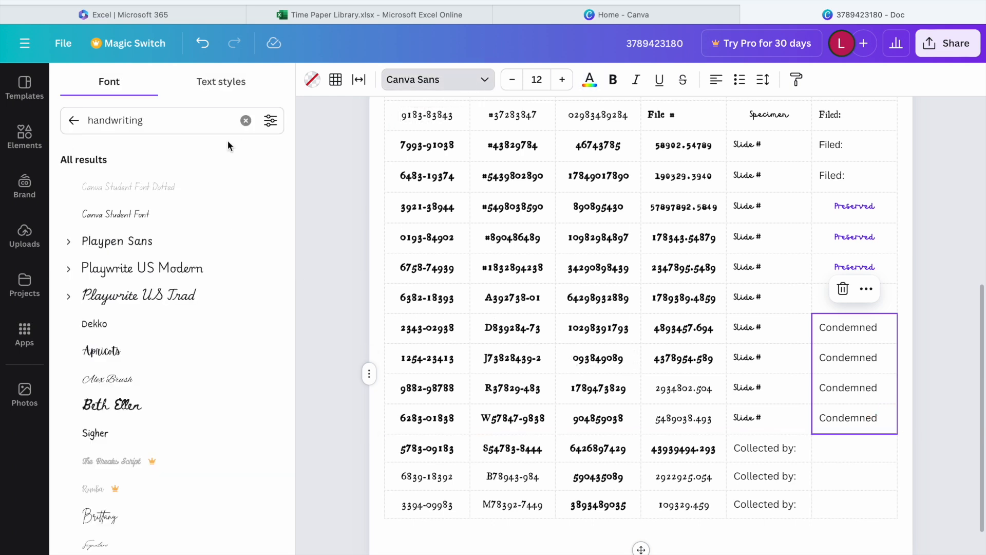
{"action": "scroll", "coordinate": [220, 233], "scroll_direction": "down", "scroll_amount": 12}
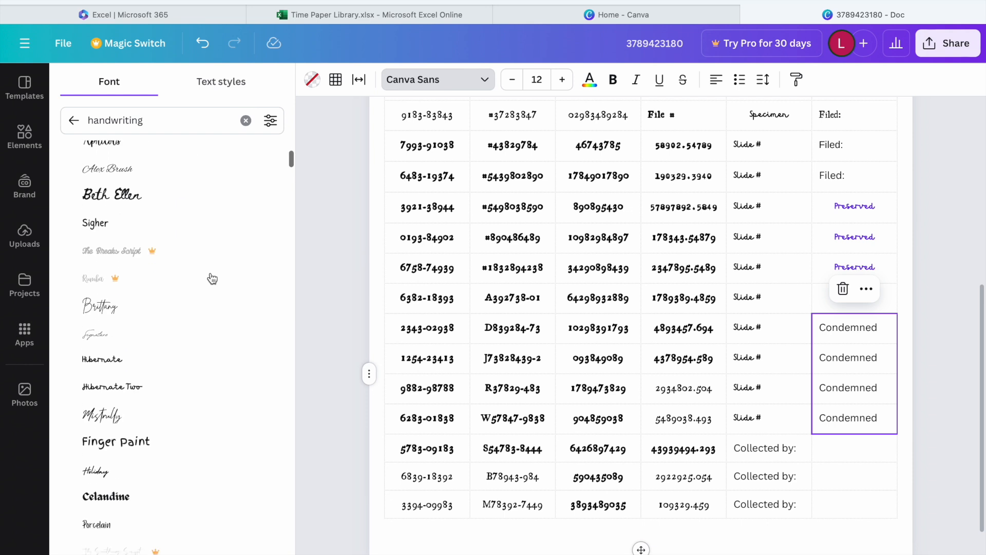
{"action": "scroll", "coordinate": [212, 278], "scroll_direction": "down", "scroll_amount": 8}
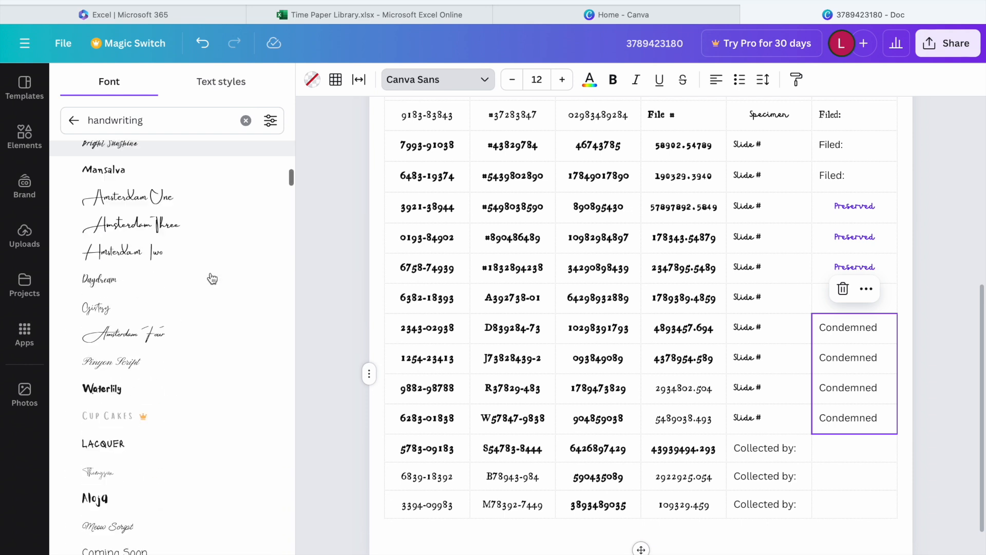
{"action": "scroll", "coordinate": [212, 279], "scroll_direction": "down", "scroll_amount": 5}
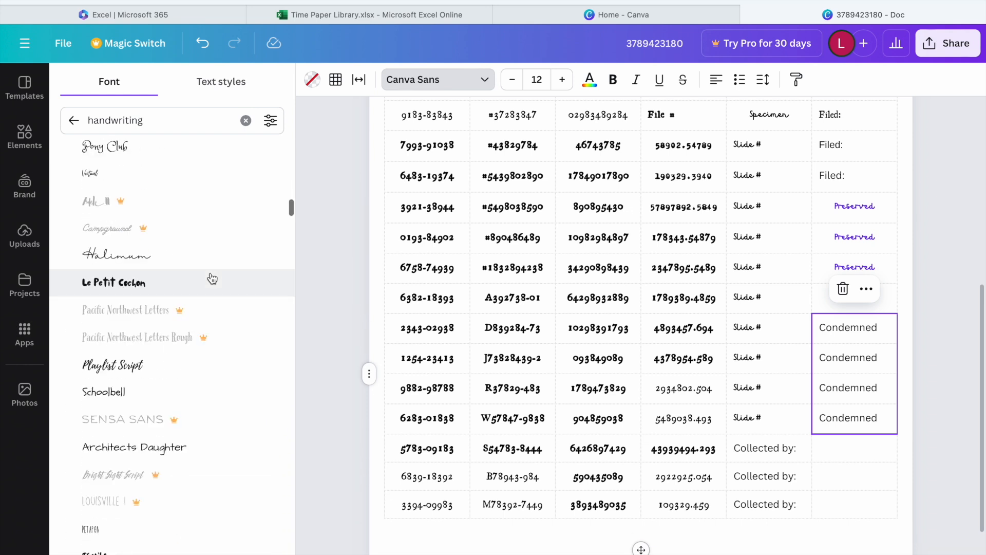
{"action": "scroll", "coordinate": [212, 278], "scroll_direction": "up", "scroll_amount": 15}
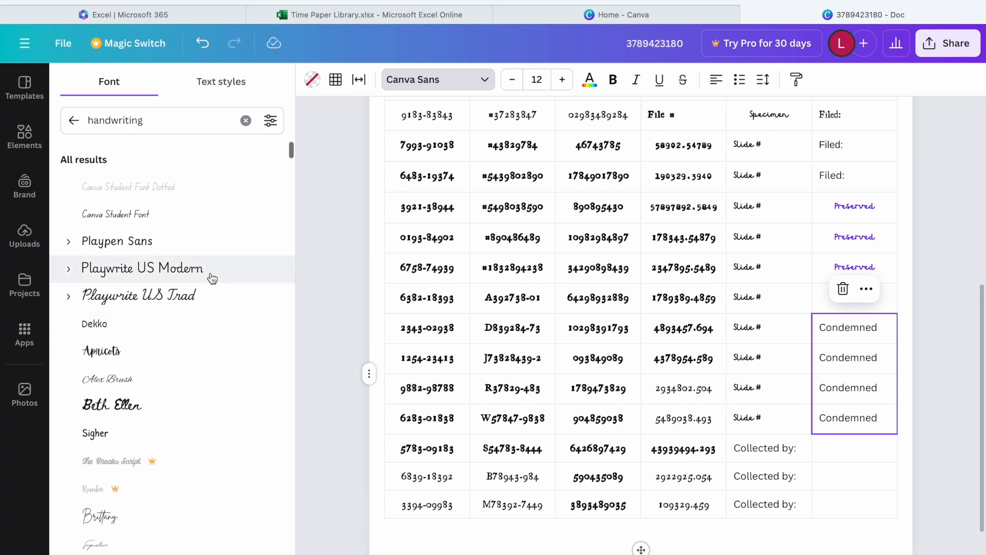
Step: Clear the handwriting font search and list the Headings category of fonts instead
{"action": "left_click", "coordinate": [212, 127]}
{"action": "key", "text": "BackSpace"}
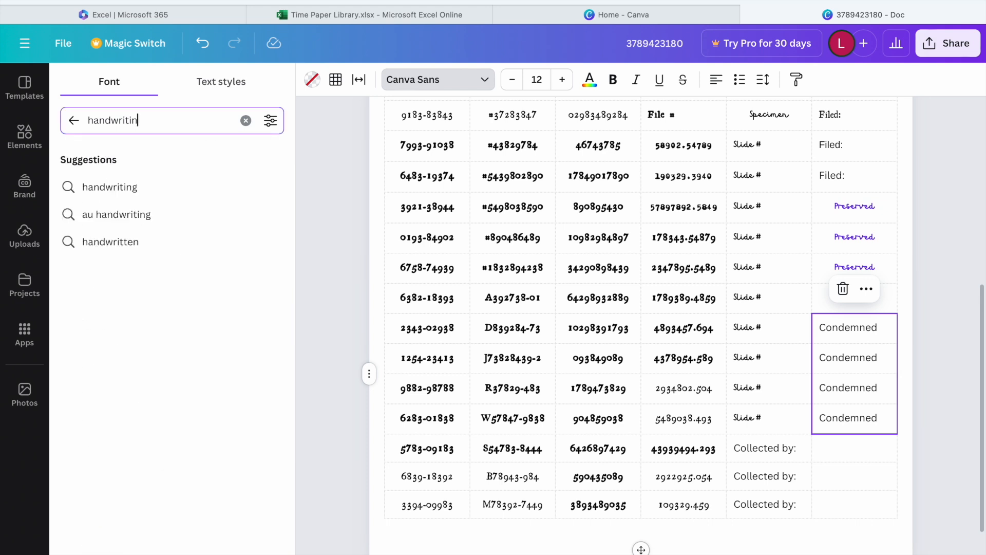
{"action": "key", "text": "BackSpace"}
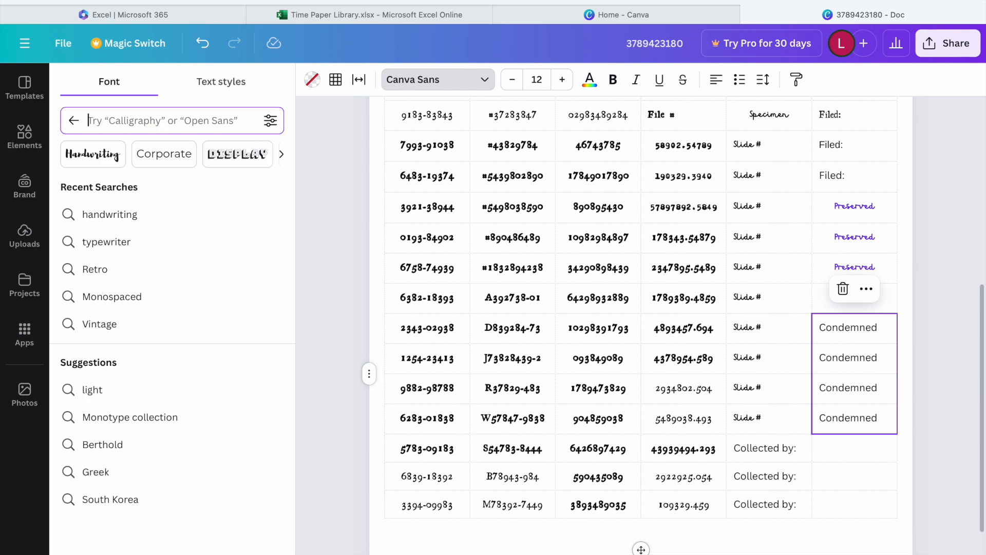
{"action": "left_click", "coordinate": [283, 156]}
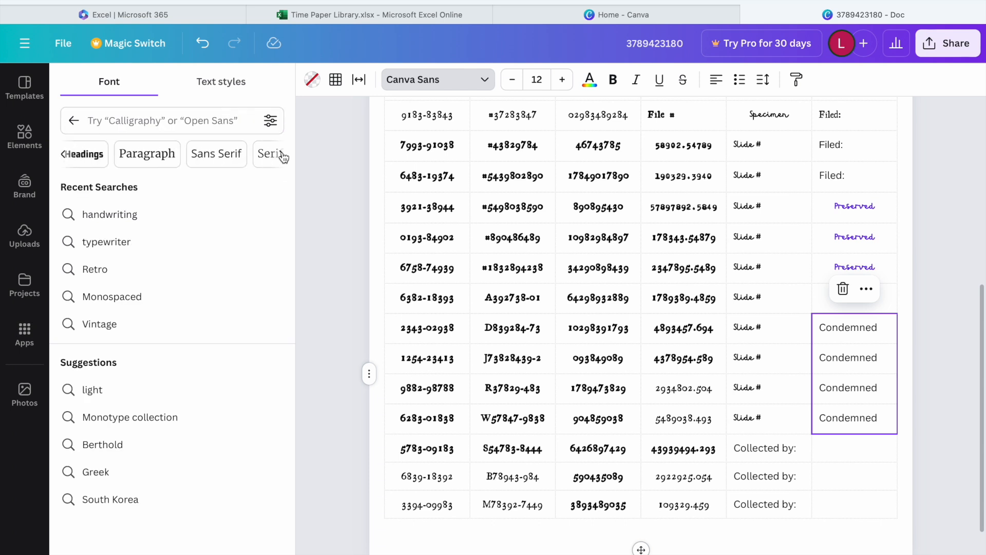
{"action": "left_click", "coordinate": [98, 155]}
{"action": "scroll", "coordinate": [101, 160], "scroll_direction": "down", "scroll_amount": 5}
Step: Try the Ribeye font on the Condemned cells, and replace it with the Stencil font
{"action": "left_click", "coordinate": [135, 221]}
{"action": "scroll", "coordinate": [164, 327], "scroll_direction": "down", "scroll_amount": 10}
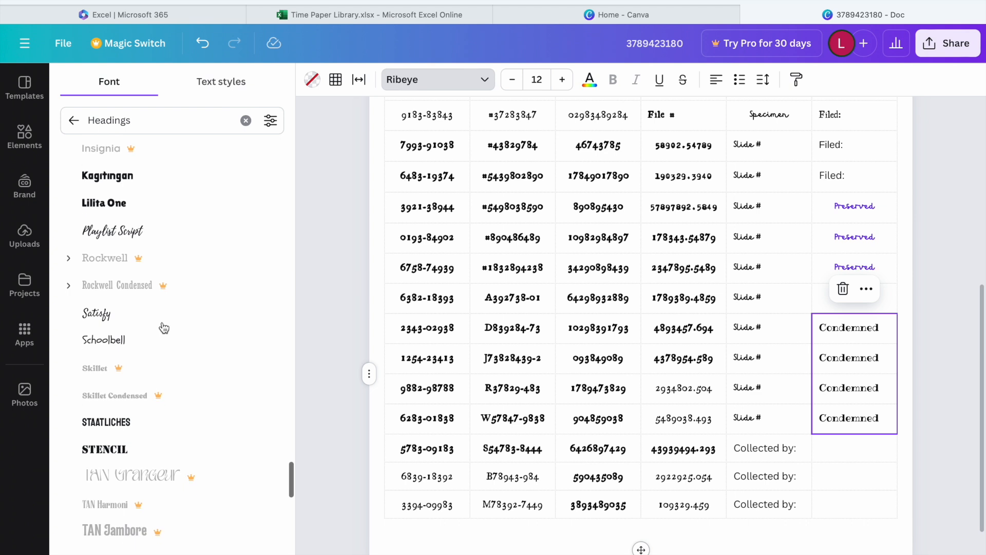
{"action": "scroll", "coordinate": [164, 328], "scroll_direction": "down", "scroll_amount": 5}
{"action": "left_click", "coordinate": [163, 255]}
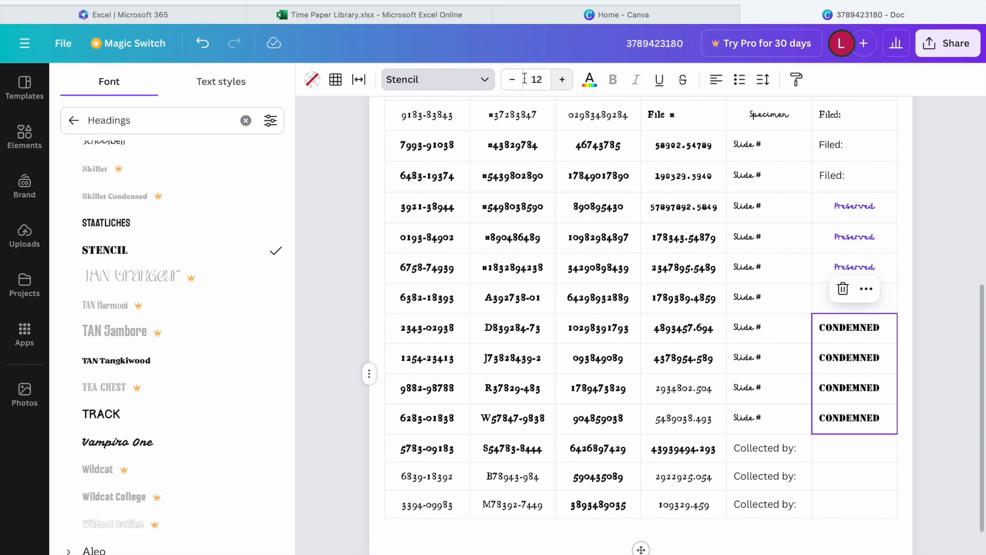
Step: Set the Condemned cells to font size 14 and colour their text bright red
{"action": "left_click", "coordinate": [563, 81]}
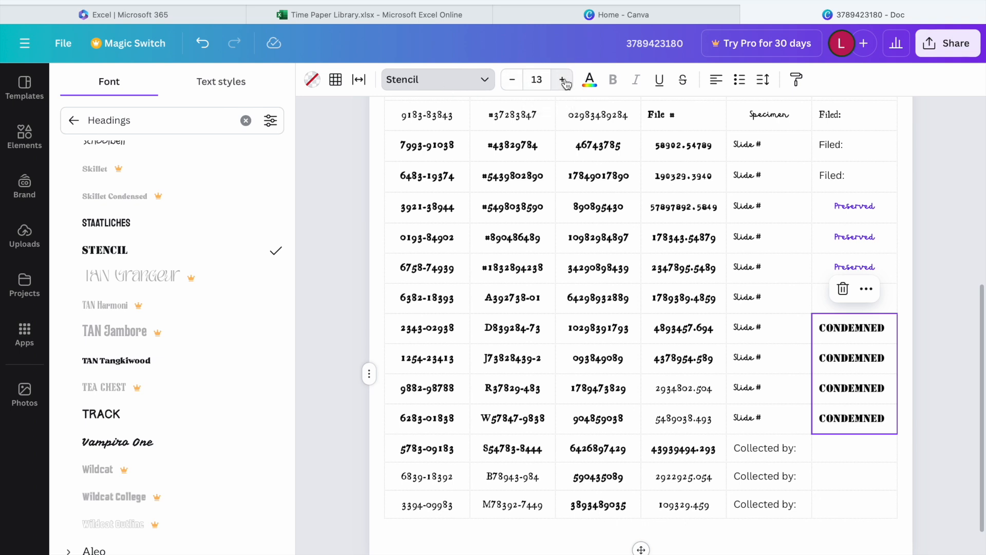
{"action": "left_click", "coordinate": [564, 80]}
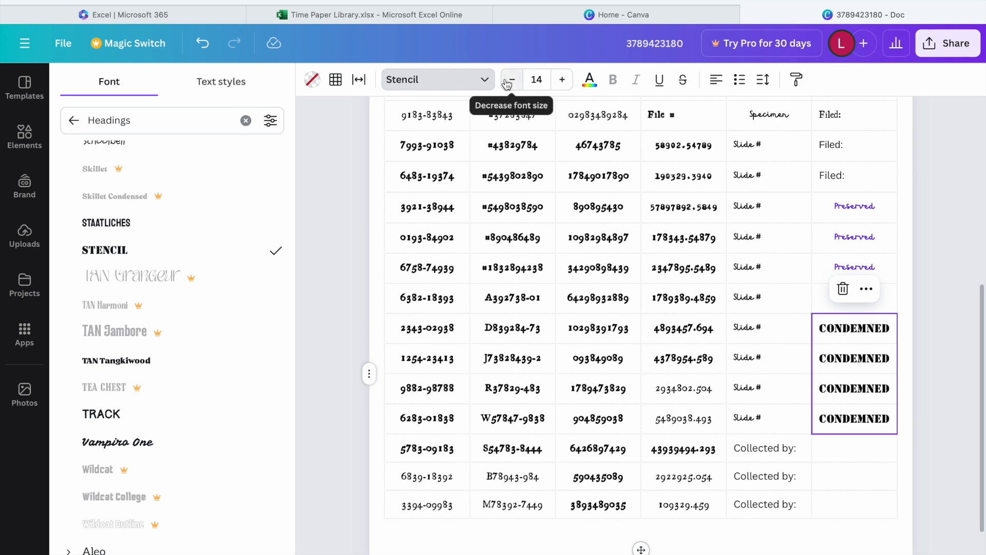
{"action": "left_click", "coordinate": [590, 80]}
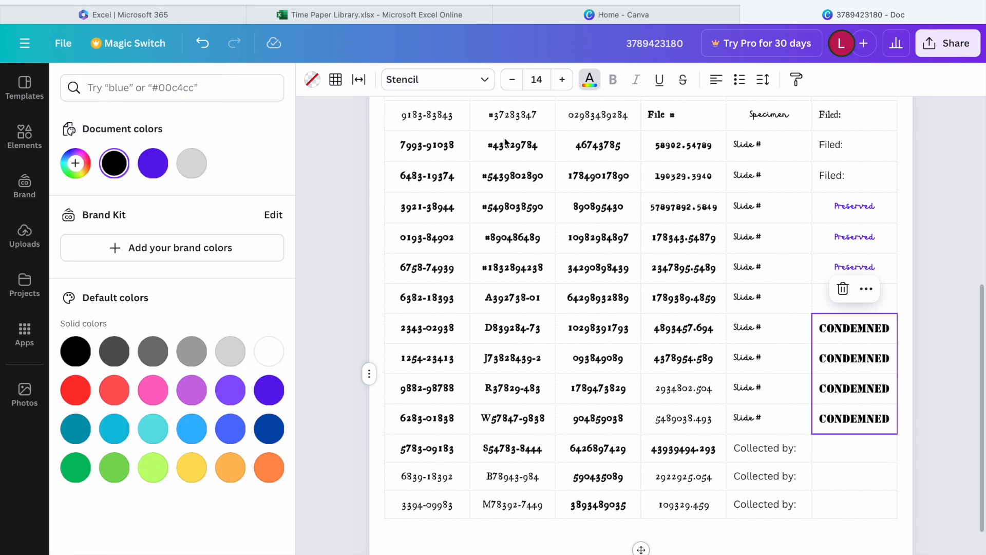
{"action": "left_click", "coordinate": [82, 390]}
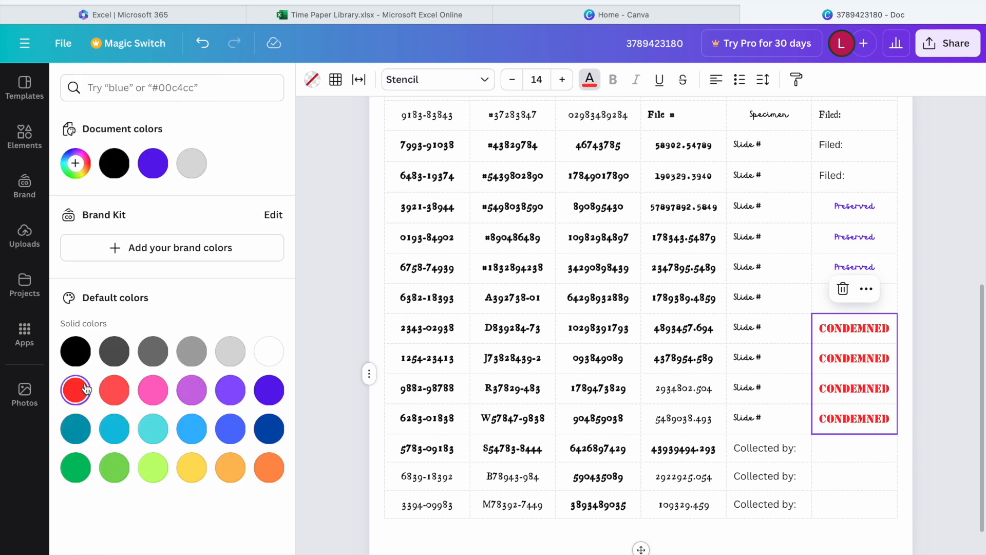
Step: Rename the document as Labels and download it as a PDF Standard file in Letter size
{"action": "left_click", "coordinate": [844, 447]}
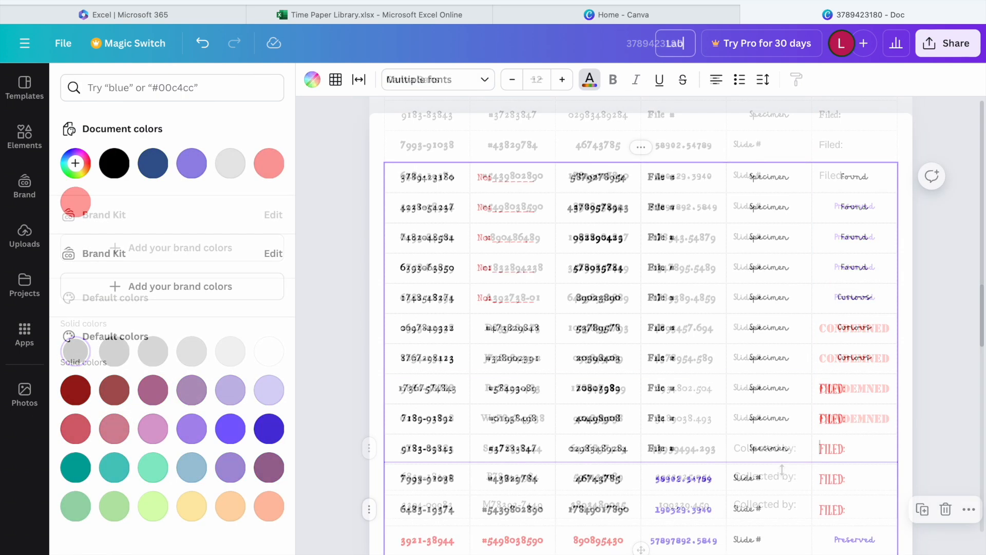
{"action": "type", "text": "Labels"}
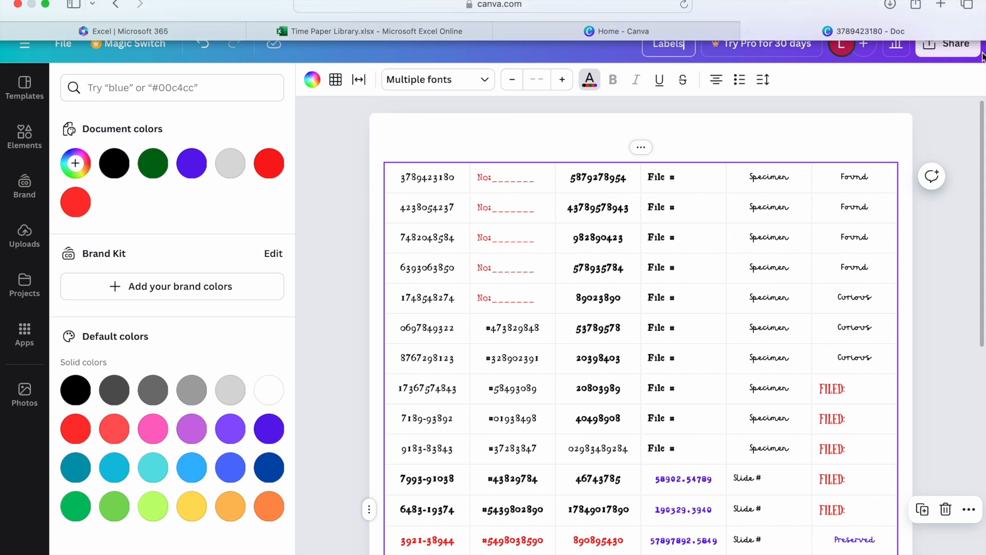
{"action": "left_click", "coordinate": [948, 43]}
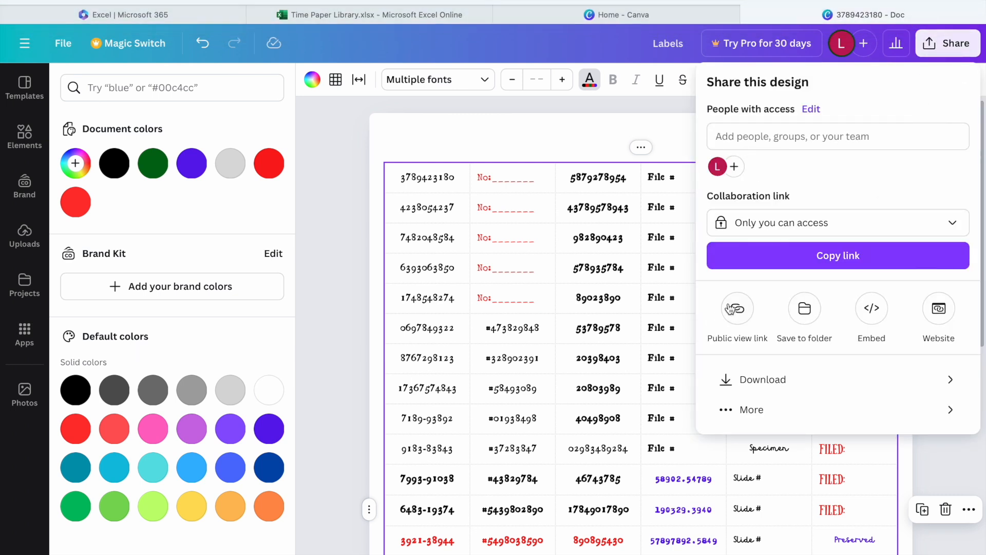
{"action": "left_click", "coordinate": [742, 380]}
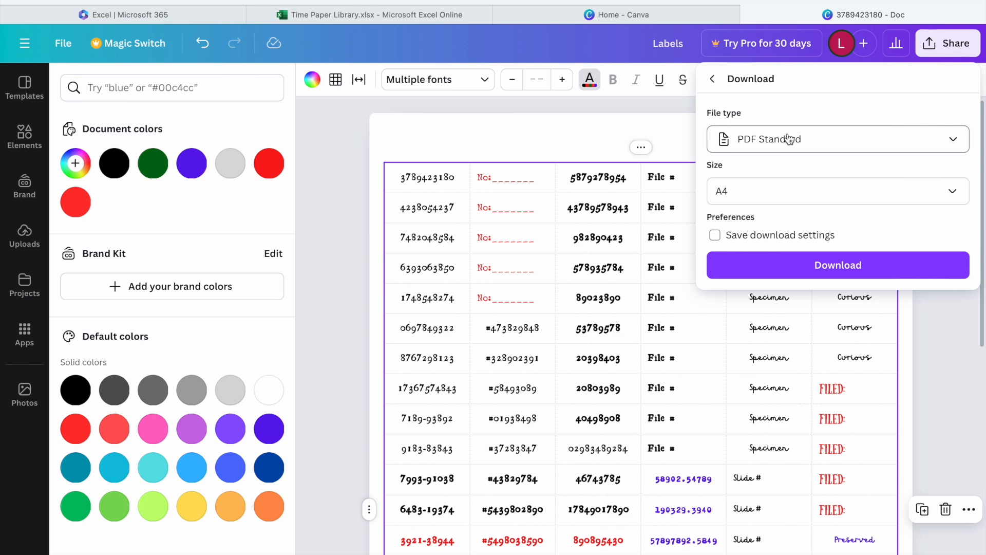
{"action": "left_click", "coordinate": [791, 191]}
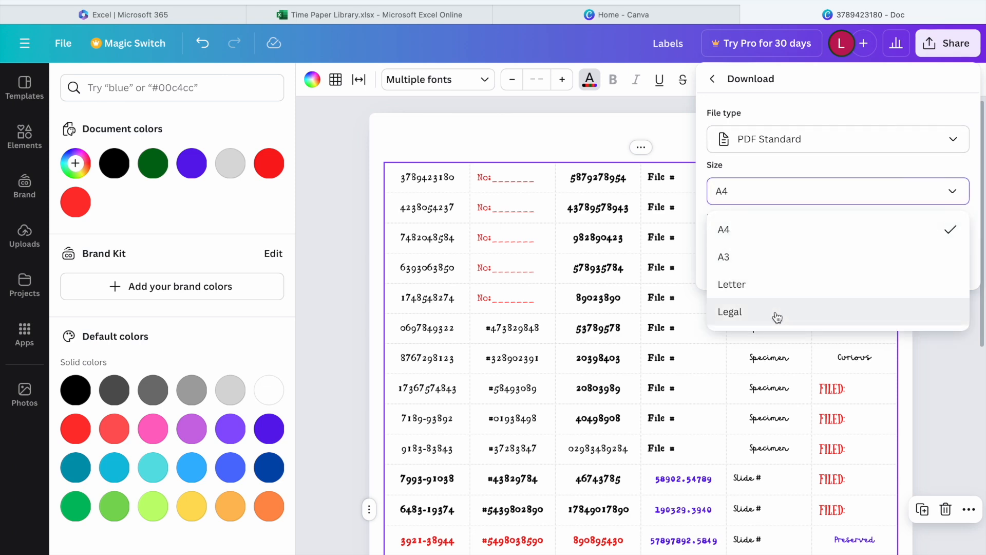
{"action": "left_click", "coordinate": [772, 284]}
{"action": "left_click", "coordinate": [786, 267]}
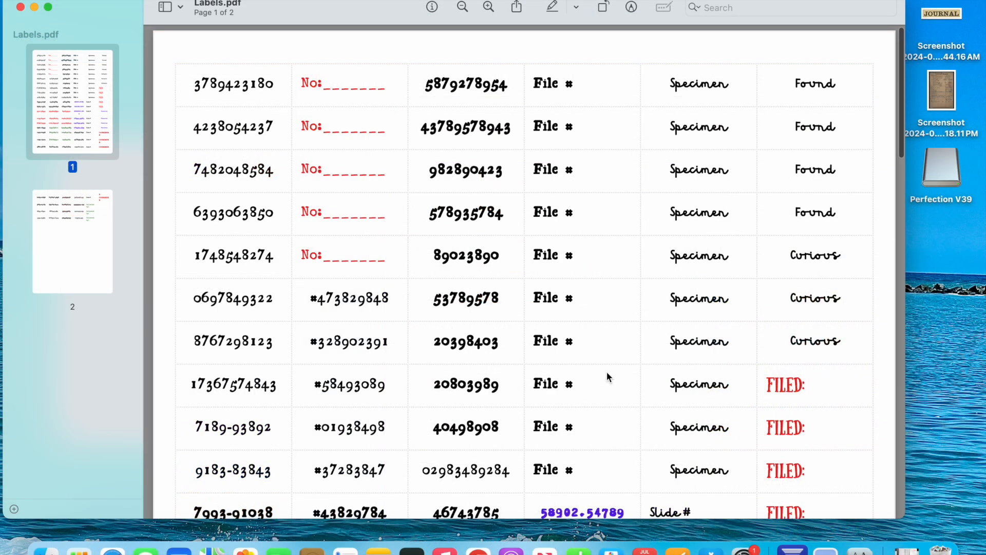
Step: Examine both pages of the exported Labels.pdf for how the text fits its cells and where the table breaks across pages
{"action": "scroll", "coordinate": [606, 371], "scroll_direction": "down", "scroll_amount": 10}
{"action": "scroll", "coordinate": [606, 372], "scroll_direction": "down", "scroll_amount": 5}
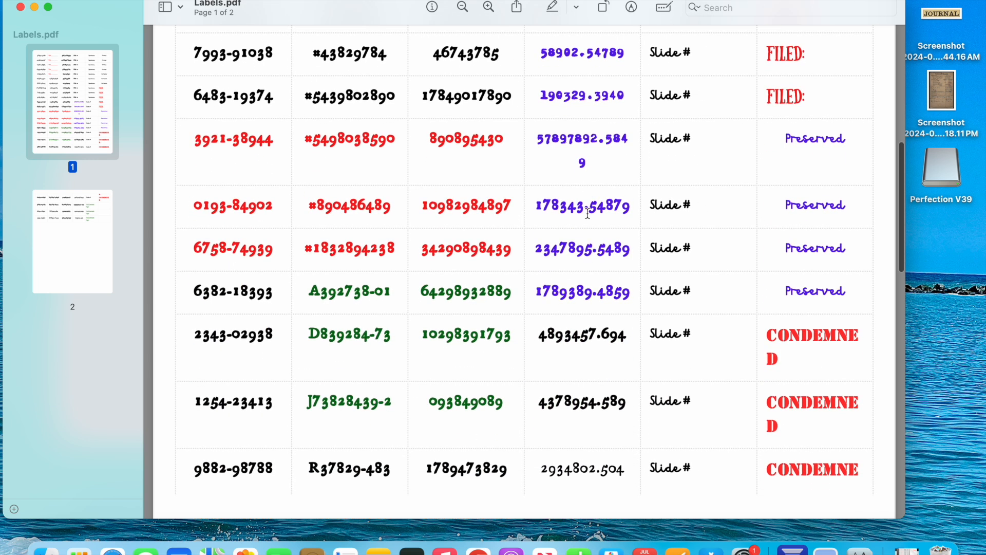
{"action": "scroll", "coordinate": [592, 253], "scroll_direction": "down", "scroll_amount": 10}
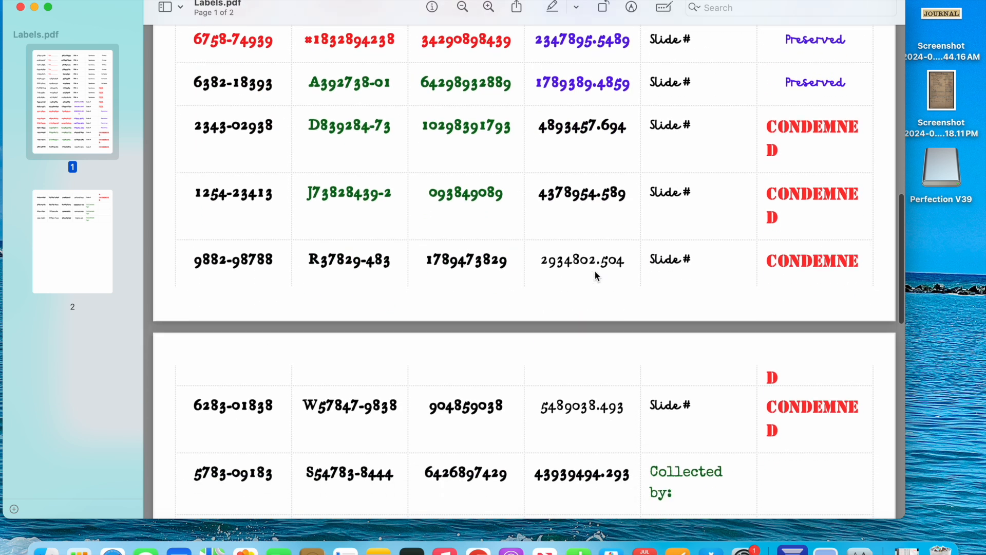
{"action": "scroll", "coordinate": [594, 270], "scroll_direction": "up", "scroll_amount": 15}
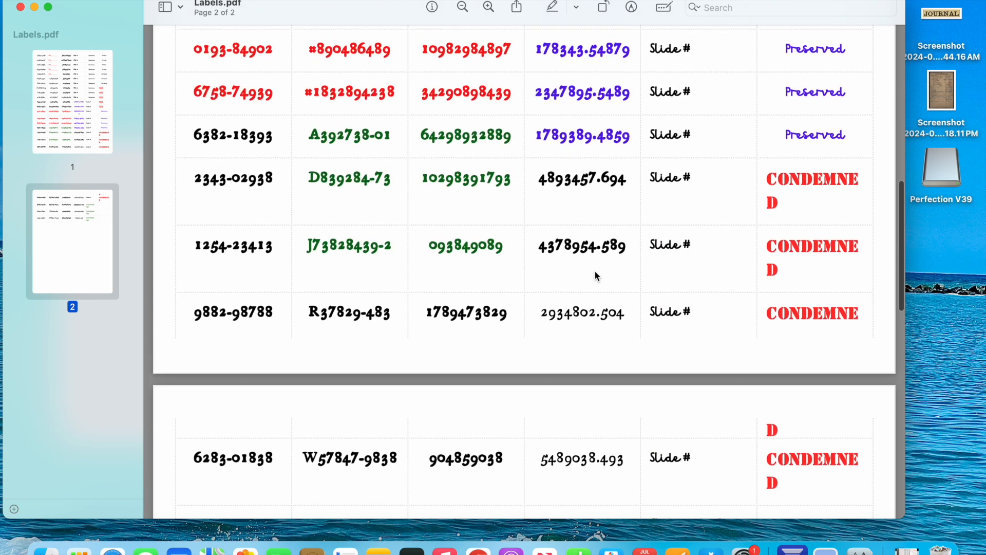
{"action": "scroll", "coordinate": [596, 276], "scroll_direction": "up", "scroll_amount": 3}
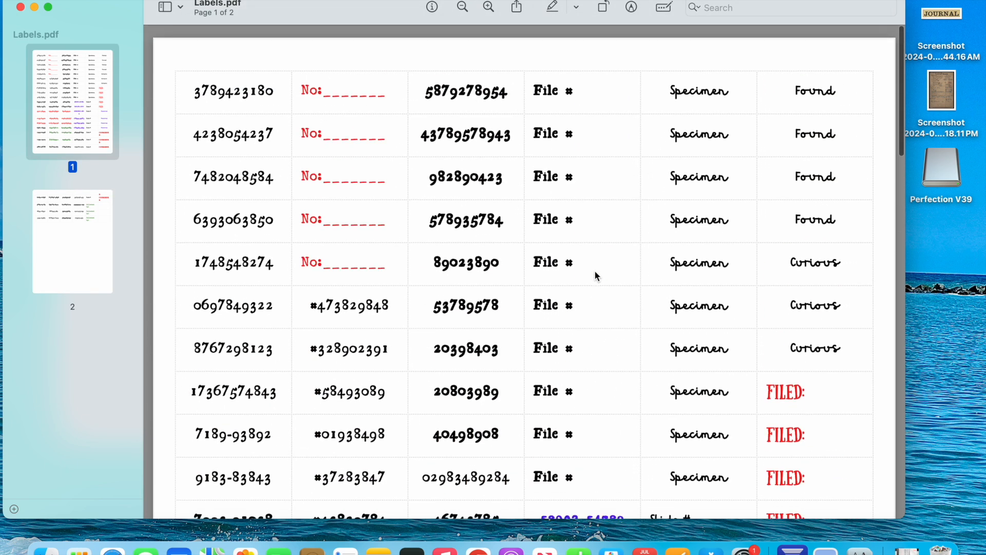
{"action": "scroll", "coordinate": [594, 270], "scroll_direction": "down", "scroll_amount": 3}
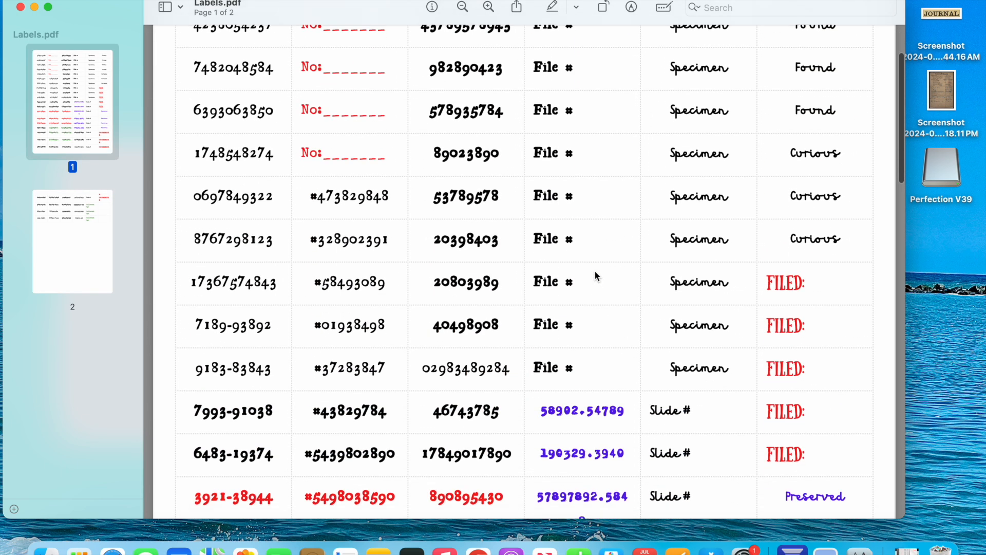
{"action": "scroll", "coordinate": [594, 270], "scroll_direction": "down", "scroll_amount": 8}
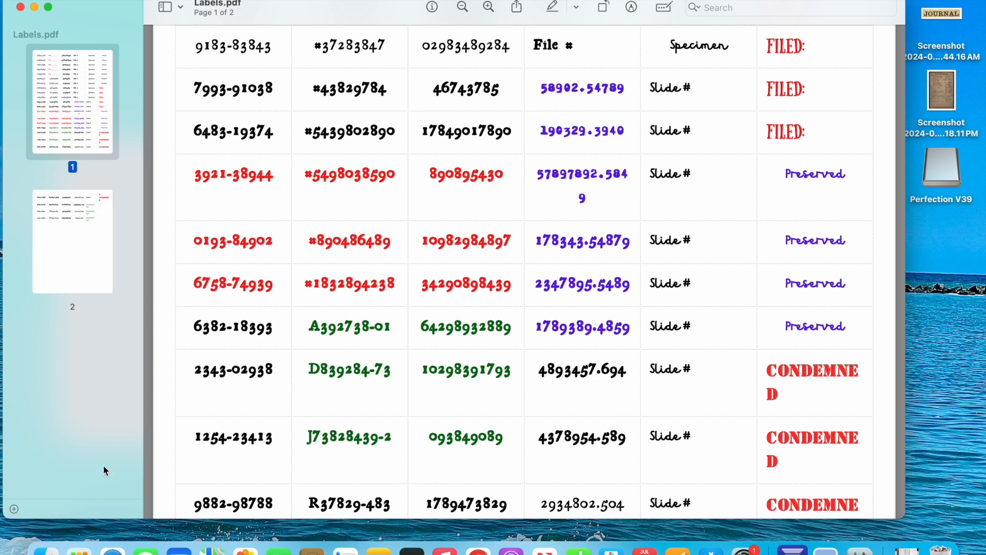
Step: Return to the Labels document in Canva and delete the last digit of 57897892.5849 in the fourth column
{"action": "left_click", "coordinate": [112, 551]}
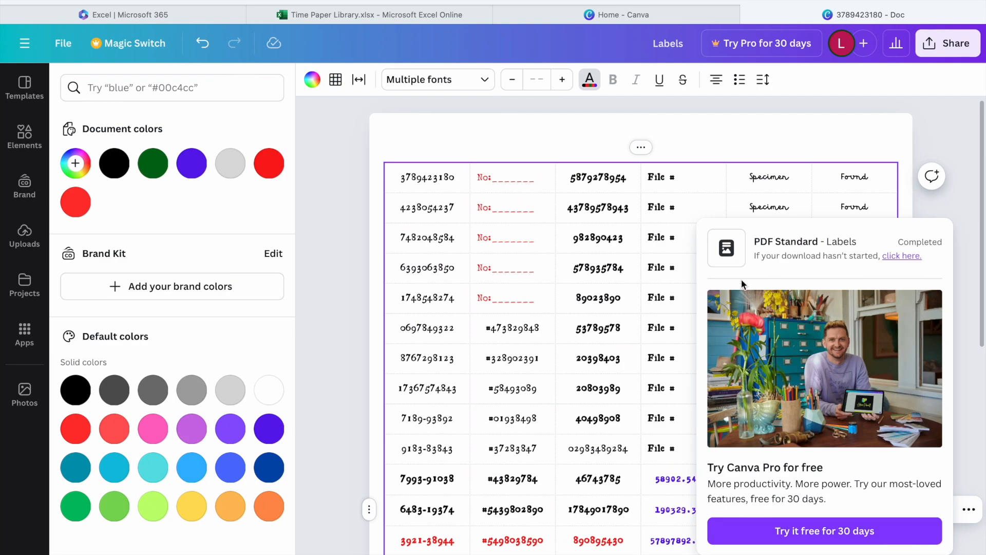
{"action": "scroll", "coordinate": [749, 399], "scroll_direction": "down", "scroll_amount": 8}
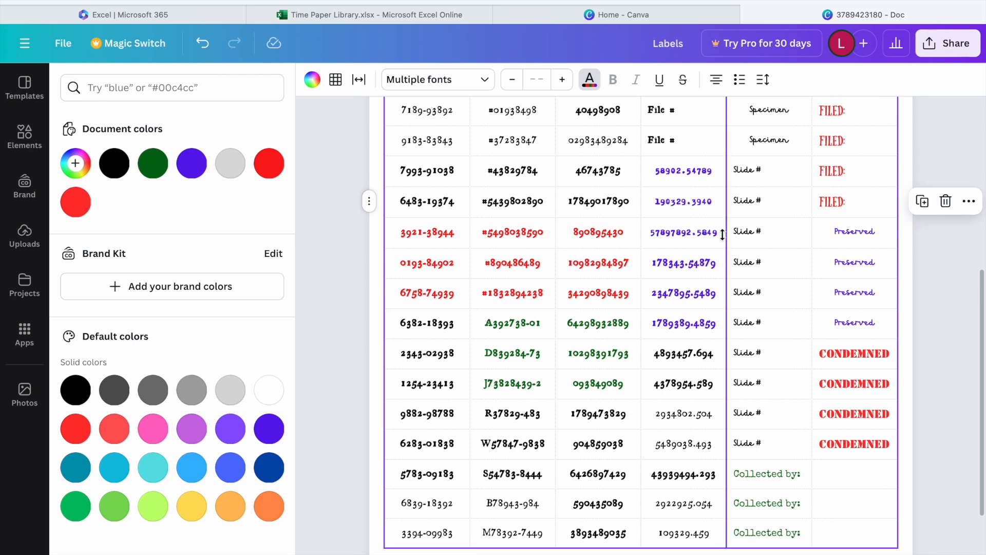
{"action": "left_click", "coordinate": [719, 232]}
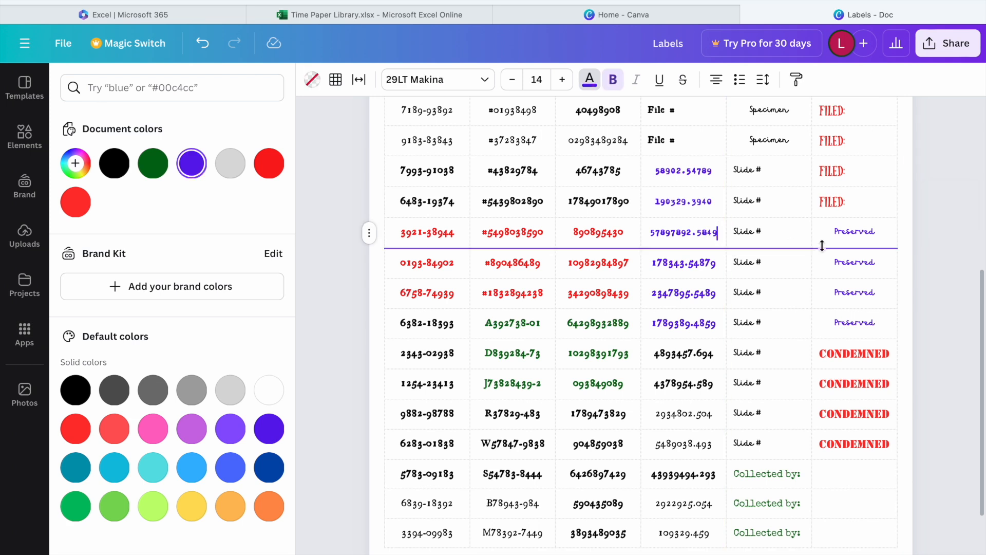
{"action": "key", "text": "BackSpace"}
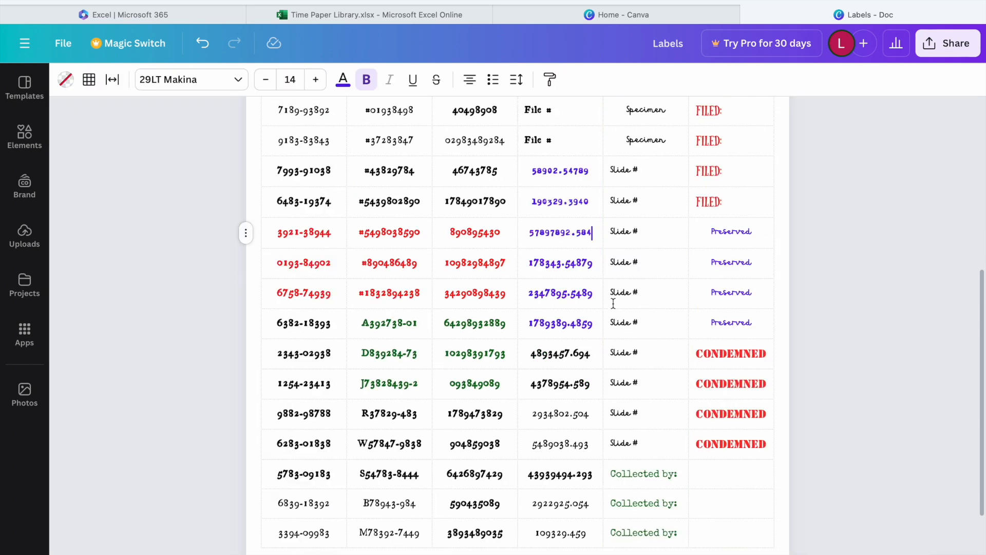
{"action": "scroll", "coordinate": [615, 318], "scroll_direction": "down", "scroll_amount": 2}
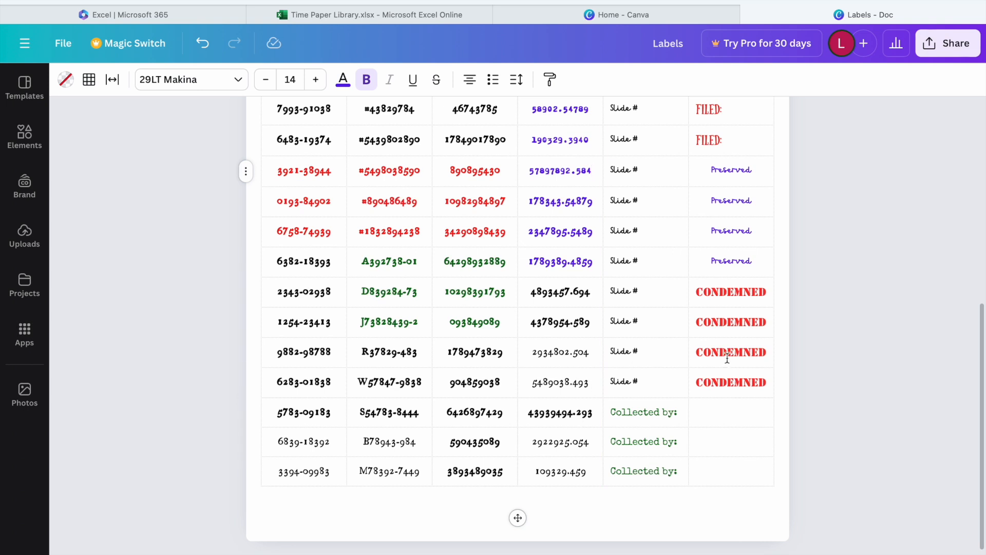
Step: Reduce the four Condemned cells to font size 12 and centre their text
{"action": "left_click", "coordinate": [742, 381]}
{"action": "left_click_drag", "start_coordinate": [735, 353], "coordinate": [763, 288]}
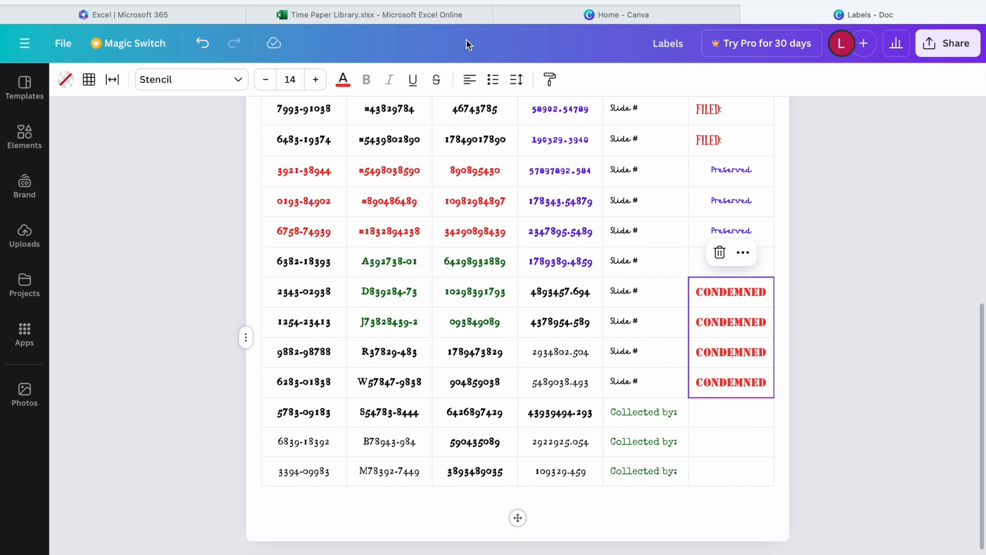
{"action": "left_click", "coordinate": [268, 80]}
{"action": "left_click", "coordinate": [269, 80]}
{"action": "left_click", "coordinate": [469, 82]}
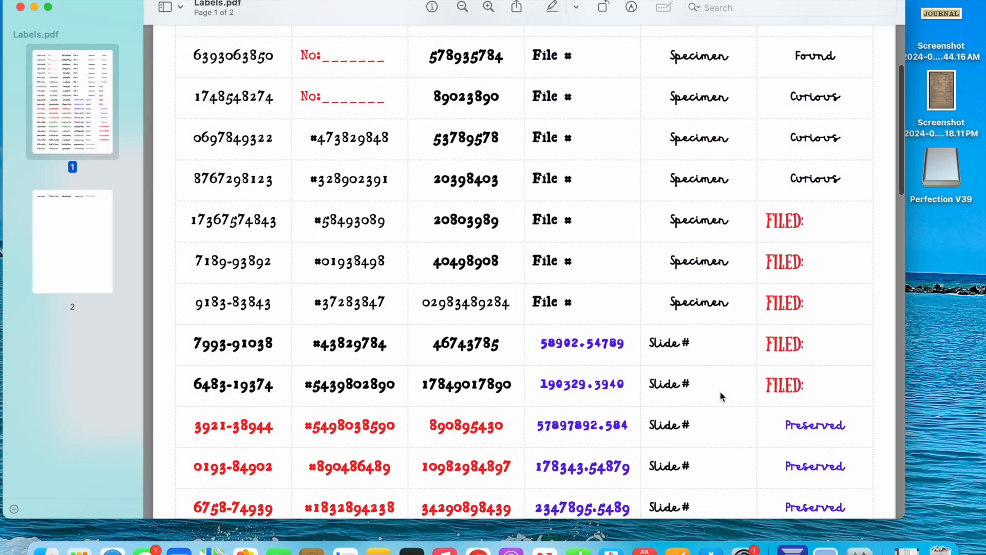
Step: Check the page break in the re-exported Labels.pdf and set the Canva table's cell spacing to 7
{"action": "scroll", "coordinate": [720, 393], "scroll_direction": "down", "scroll_amount": 10}
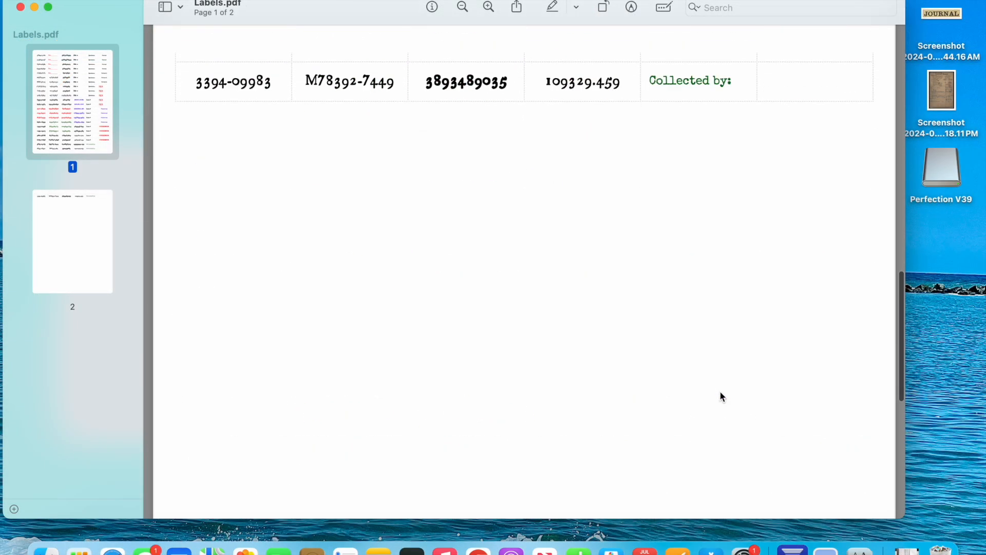
{"action": "scroll", "coordinate": [721, 393], "scroll_direction": "up", "scroll_amount": 8}
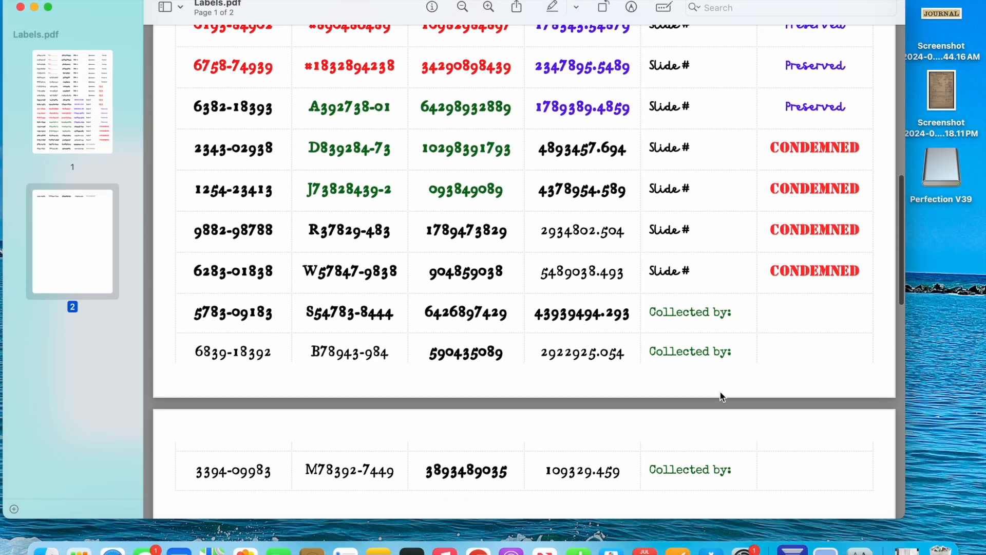
{"action": "scroll", "coordinate": [720, 397], "scroll_direction": "up", "scroll_amount": 7}
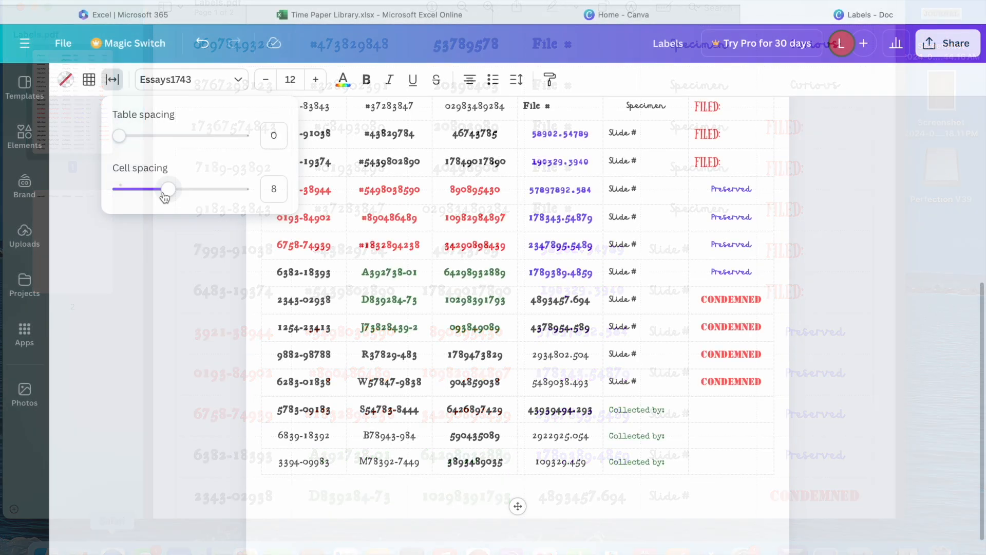
{"action": "left_click_drag", "start_coordinate": [164, 197], "coordinate": [162, 195]}
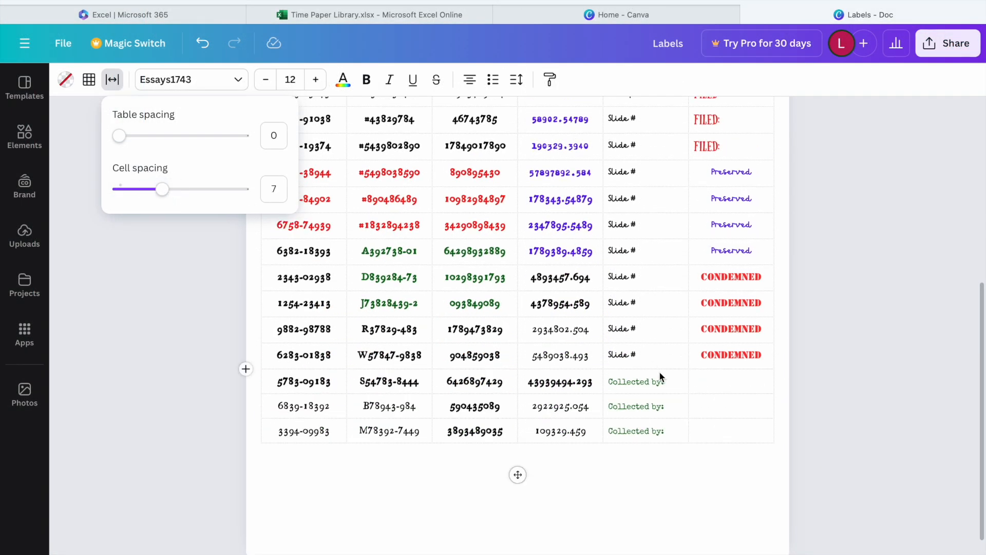
{"action": "scroll", "coordinate": [845, 425], "scroll_direction": "up", "scroll_amount": 6}
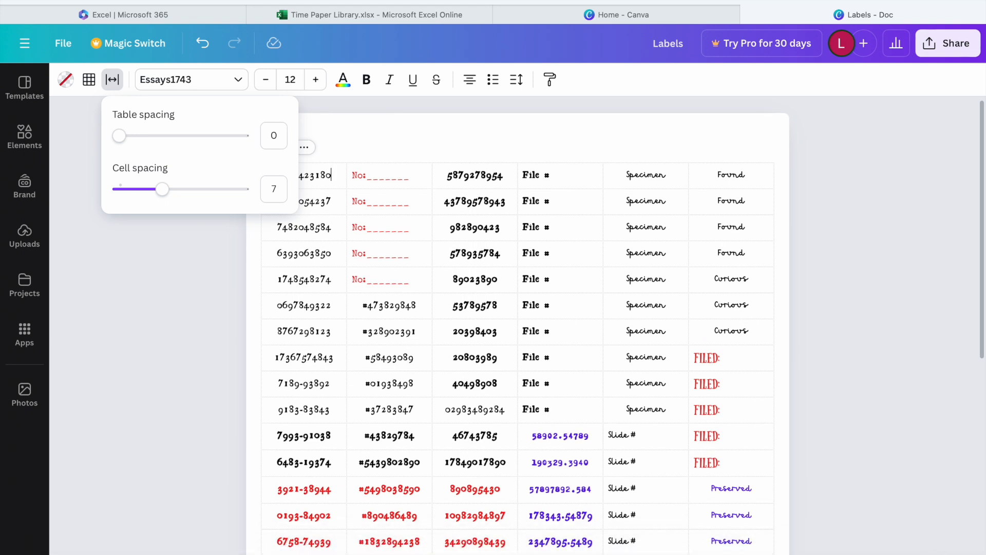
{"action": "left_click", "coordinate": [923, 514]}
Step: Download the tightened Labels document as a PDF Standard file in Letter size
{"action": "left_click", "coordinate": [956, 45]}
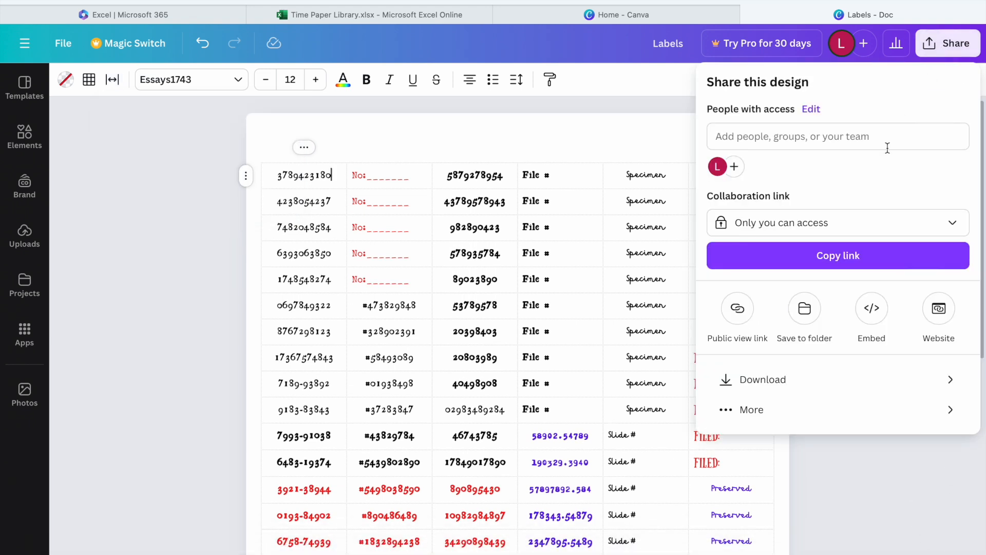
{"action": "left_click", "coordinate": [822, 383]}
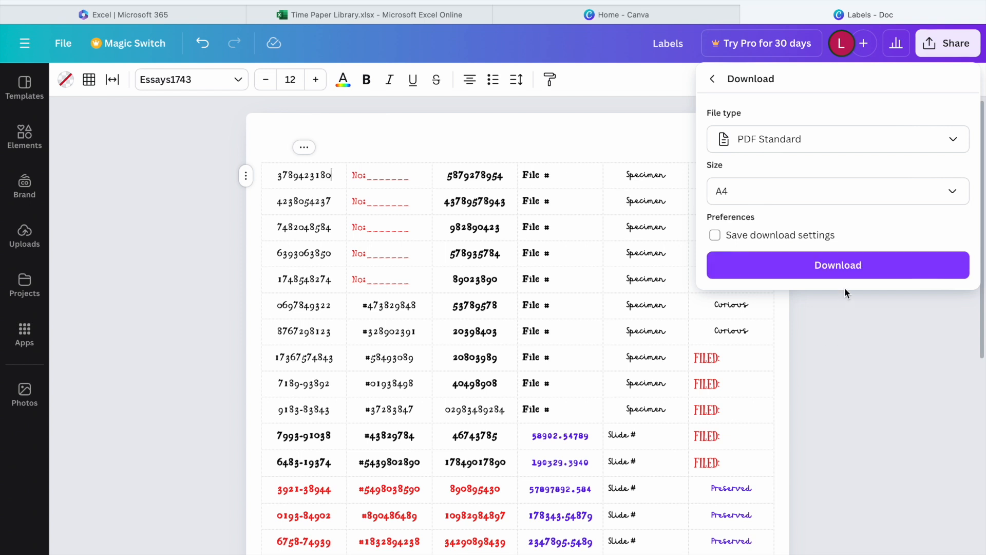
{"action": "left_click", "coordinate": [806, 196]}
{"action": "left_click", "coordinate": [786, 283]}
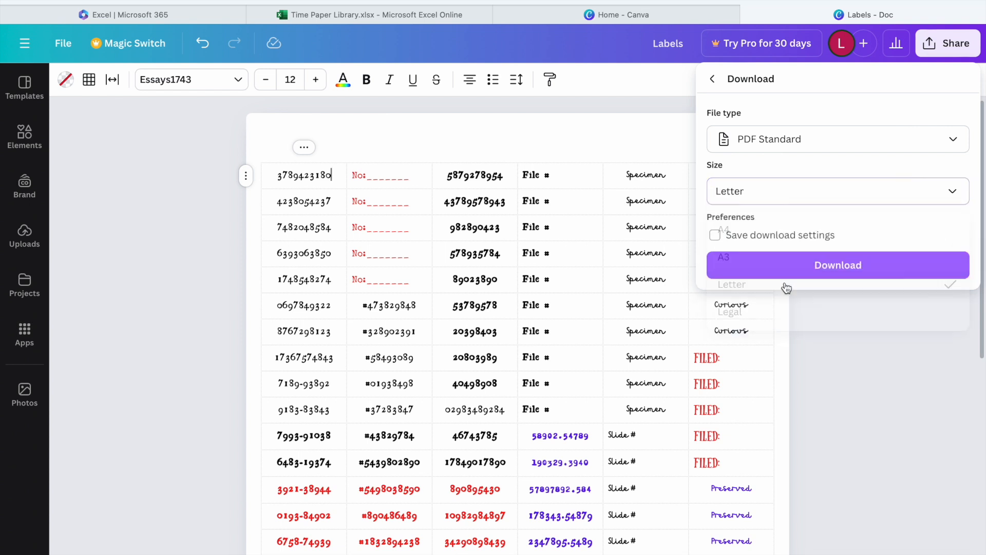
{"action": "left_click", "coordinate": [810, 272]}
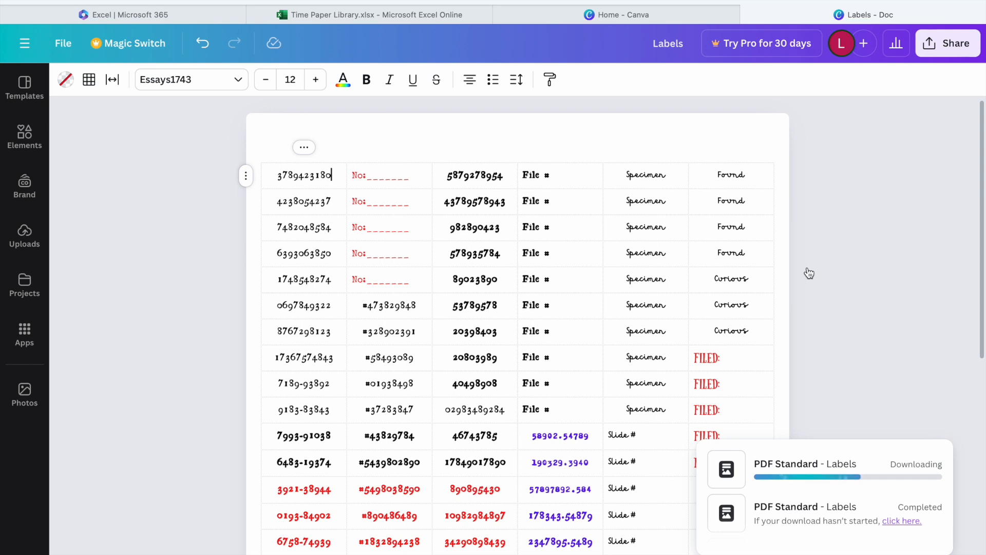
Step: Open the newly downloaded Labels.pdf and examine how all table rows and label text fit the page
{"action": "mouse_move", "coordinate": [857, 553]}
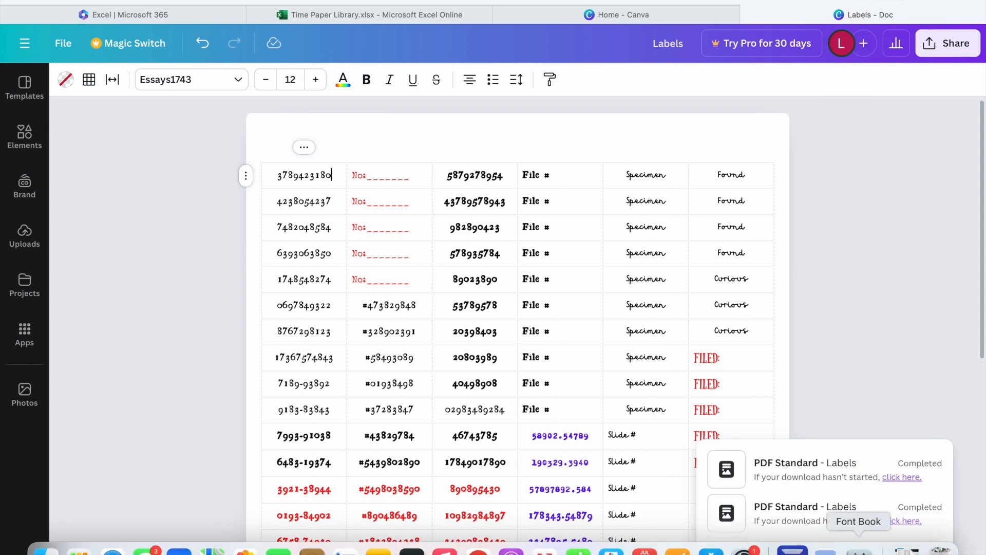
{"action": "left_click", "coordinate": [907, 549]}
{"action": "left_click", "coordinate": [913, 514]}
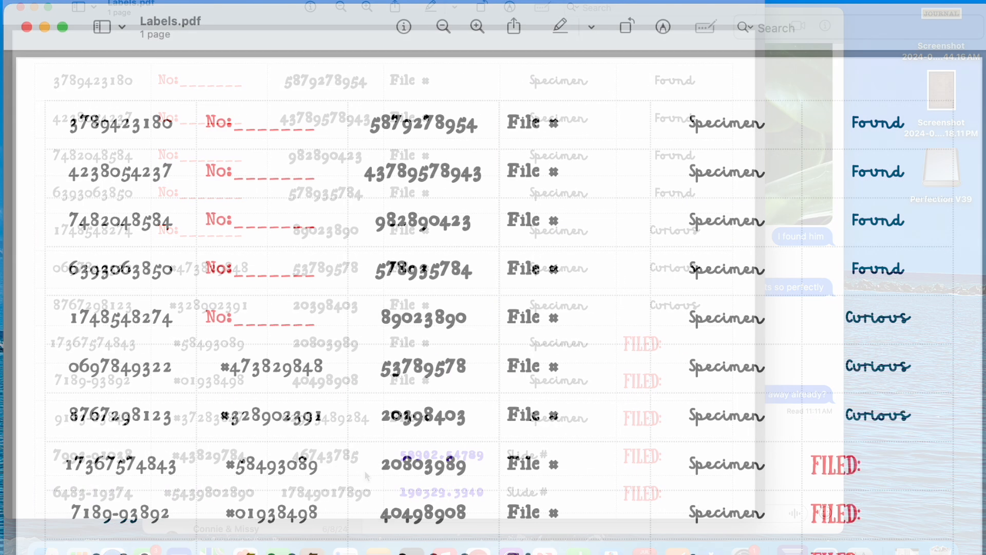
{"action": "scroll", "coordinate": [494, 303], "scroll_direction": "down", "scroll_amount": 15}
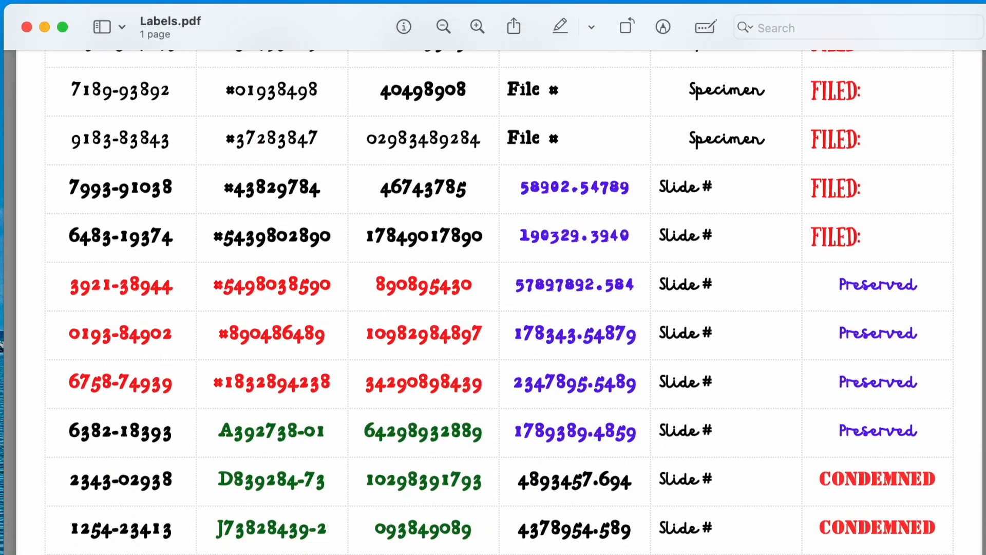
{"action": "scroll", "coordinate": [493, 303], "scroll_direction": "up", "scroll_amount": 1}
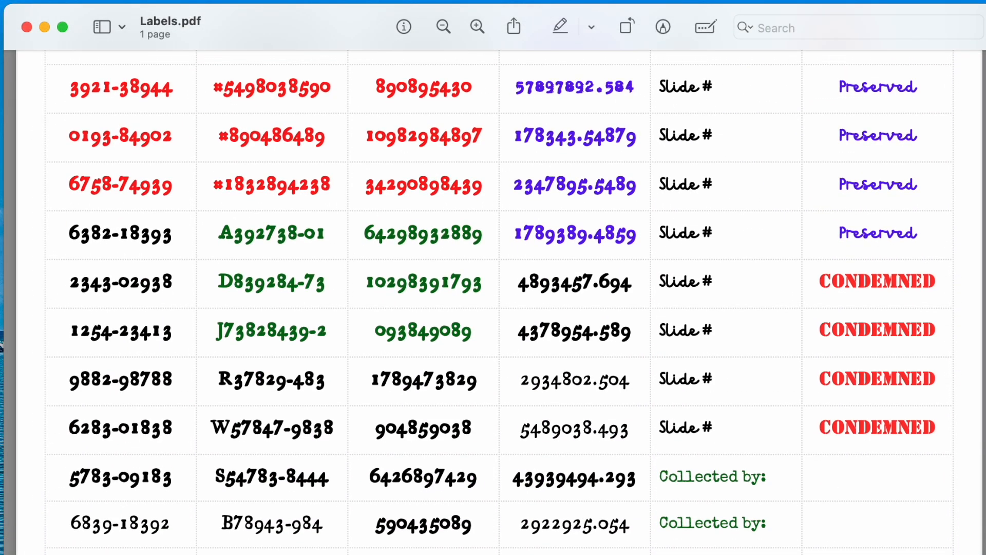
{"action": "scroll", "coordinate": [493, 303], "scroll_direction": "up", "scroll_amount": 2}
{"action": "scroll", "coordinate": [493, 303], "scroll_direction": "up", "scroll_amount": 10}
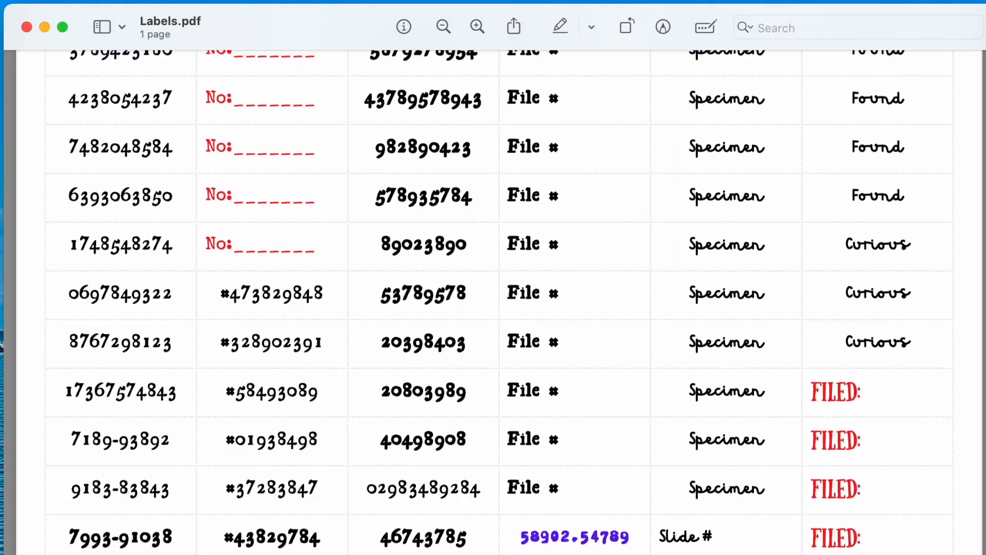
{"action": "scroll", "coordinate": [494, 303], "scroll_direction": "up", "scroll_amount": 3}
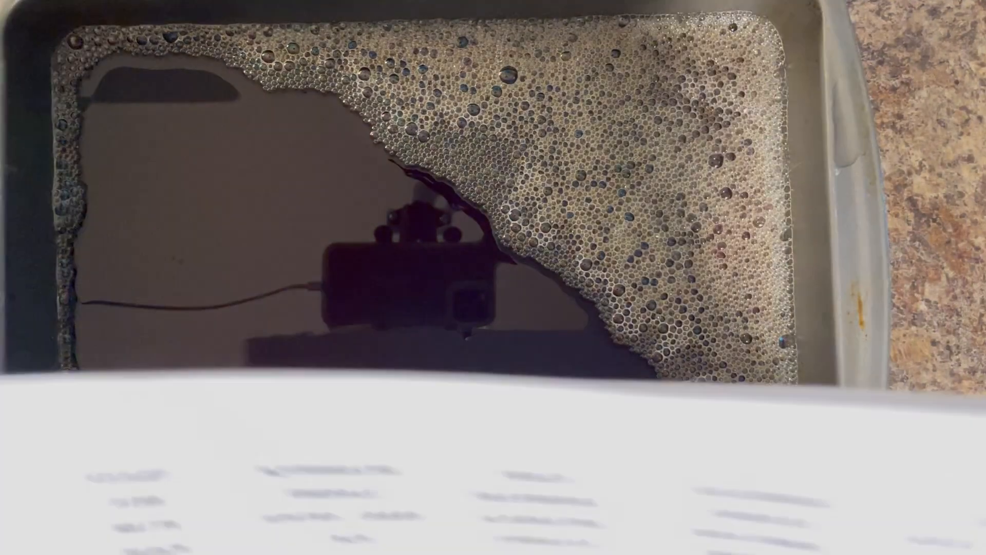